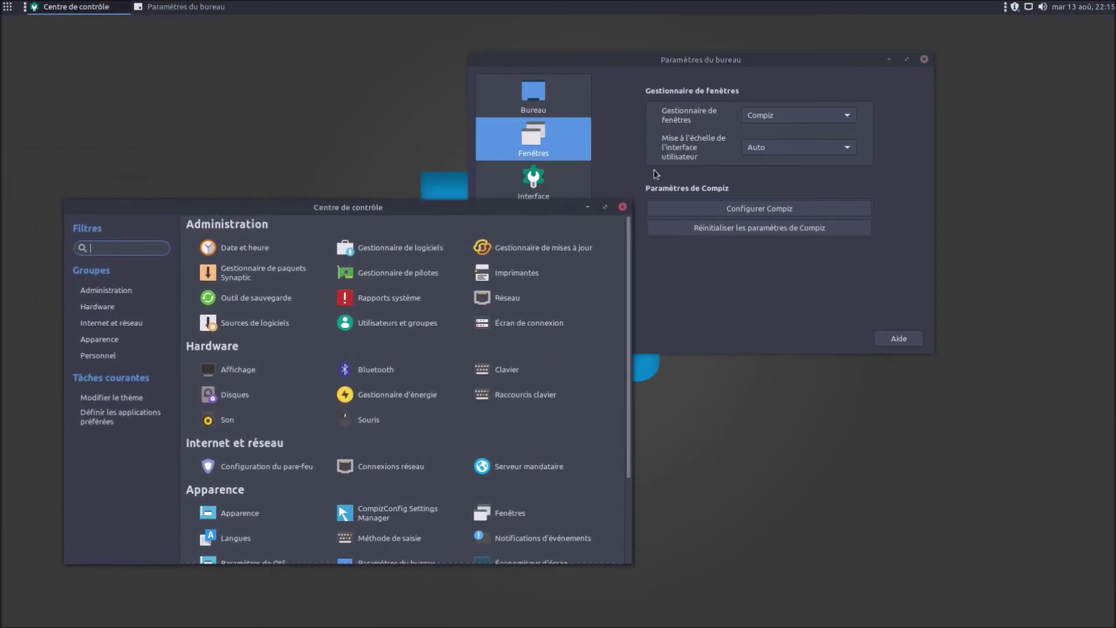
Switch the window manager to Marco + composition, then maximize and restore the Control Center window.
mouse_move(803, 119)
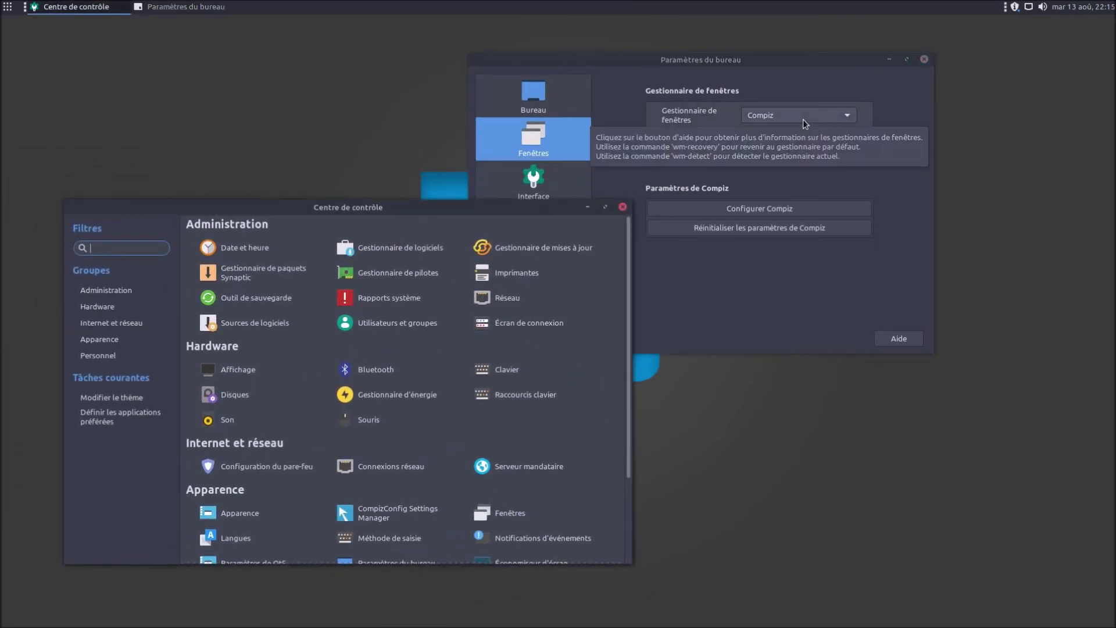
left_click_drag(713, 60, 779, 51)
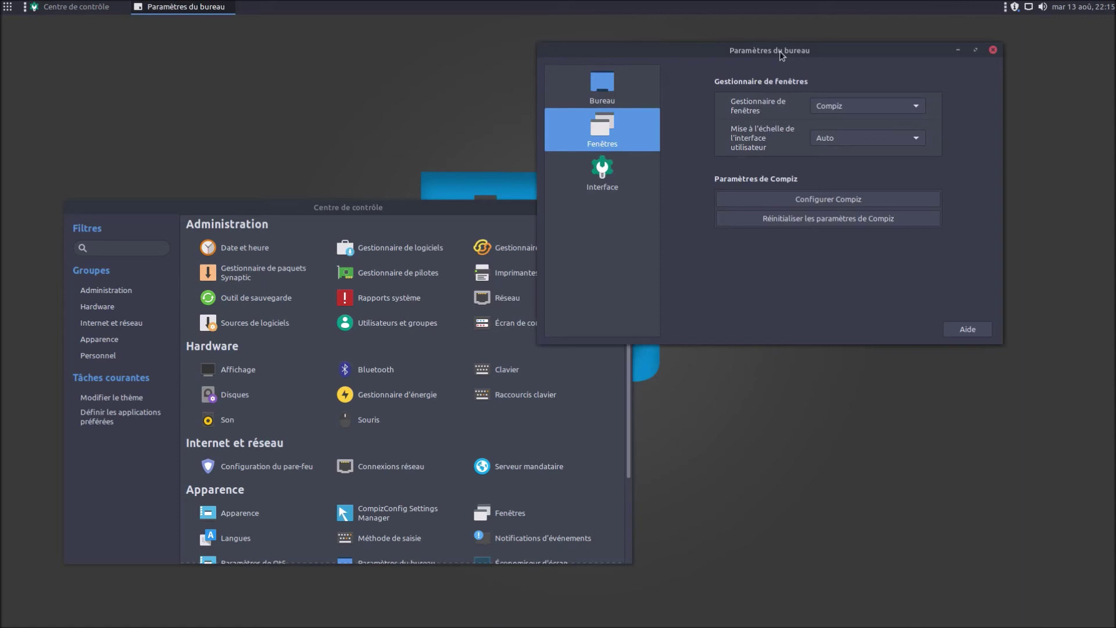
left_click(825, 112)
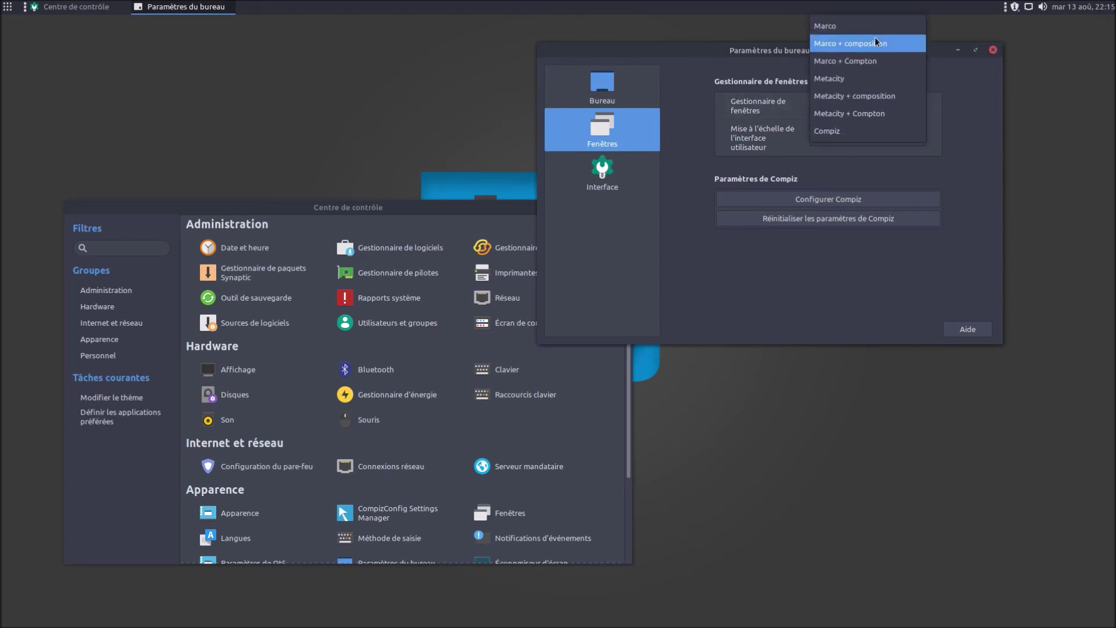
left_click(877, 42)
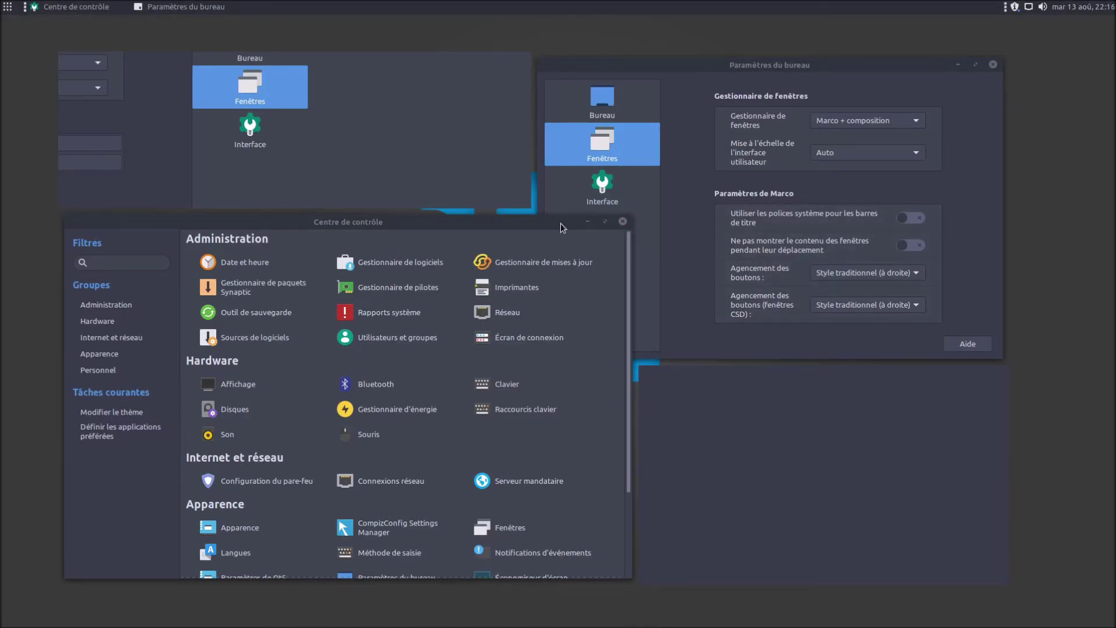
left_click(604, 222)
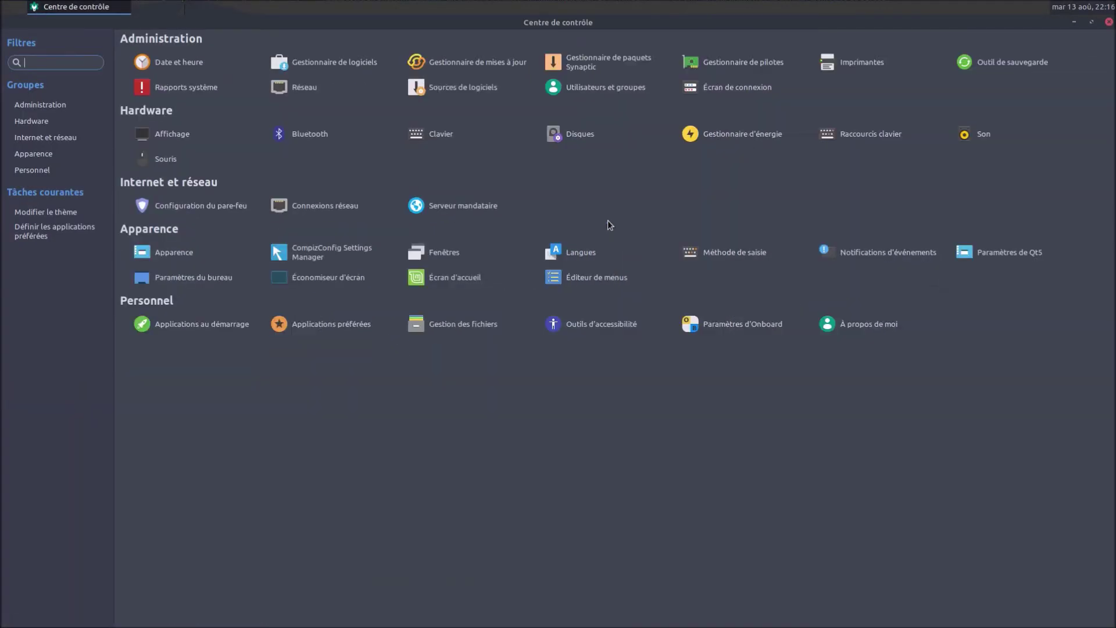
left_click(1092, 30)
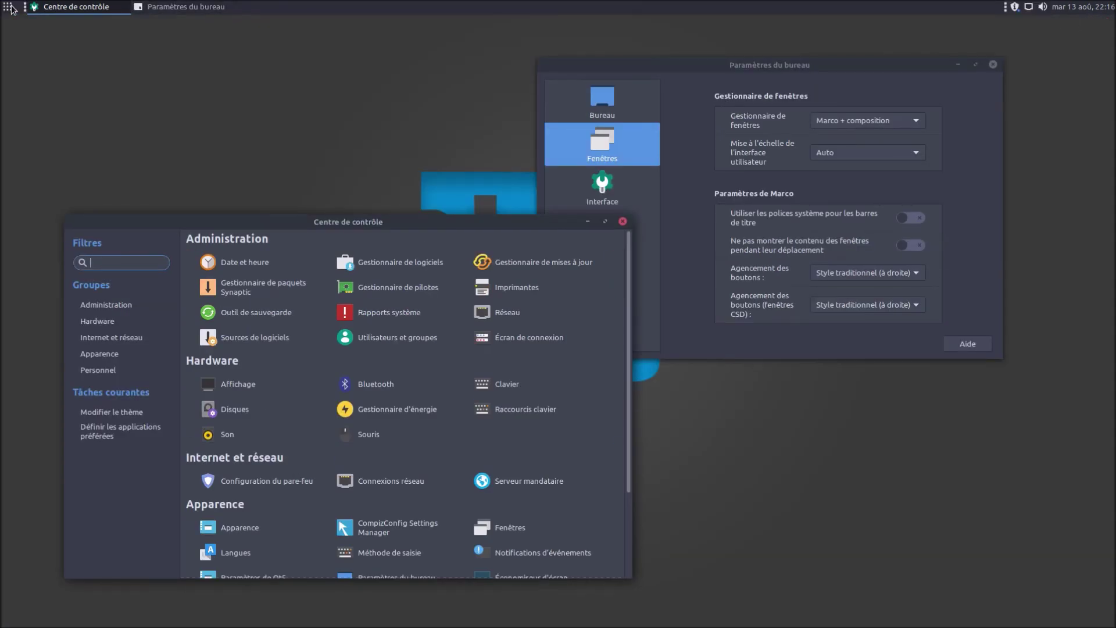
Log out of the session and log back in with the account password.
left_click(10, 7)
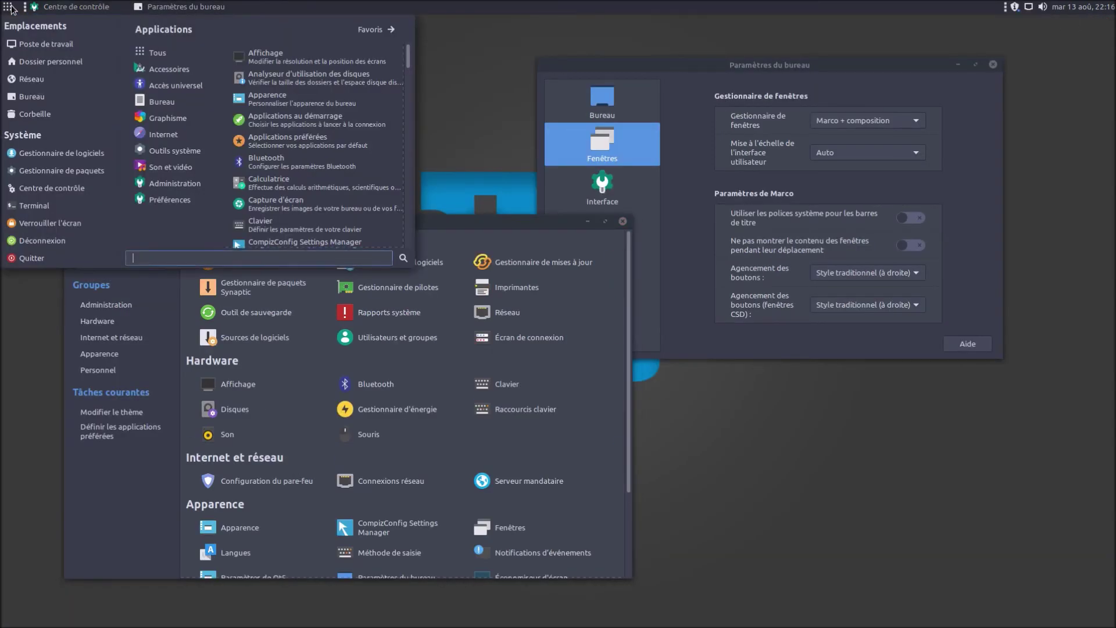
left_click(22, 247)
left_click(640, 369)
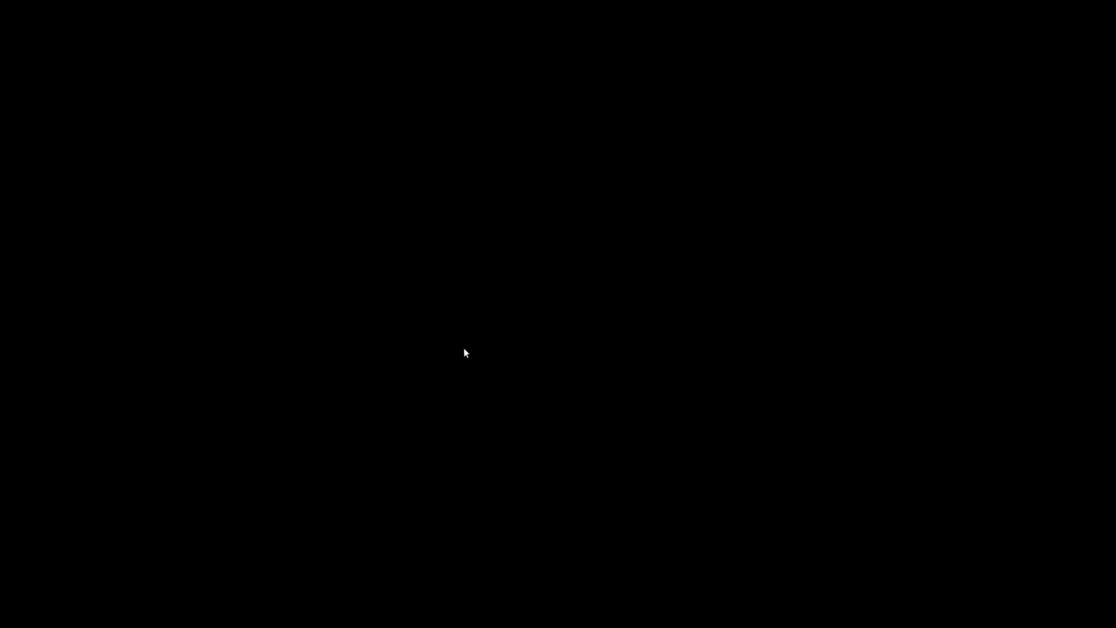
type("••••••")
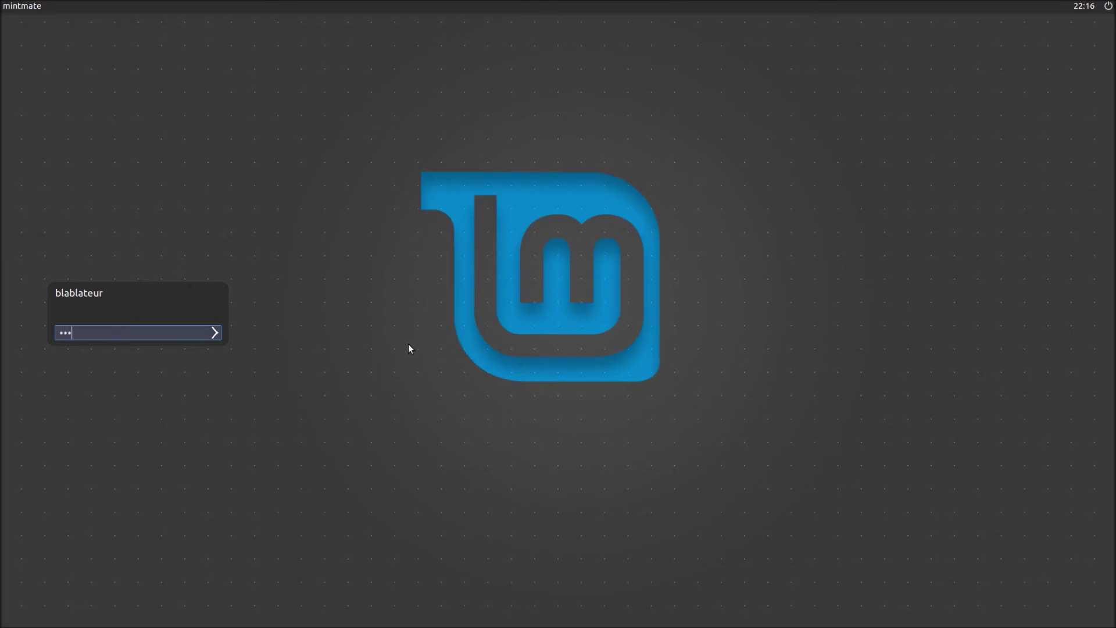
key("Return")
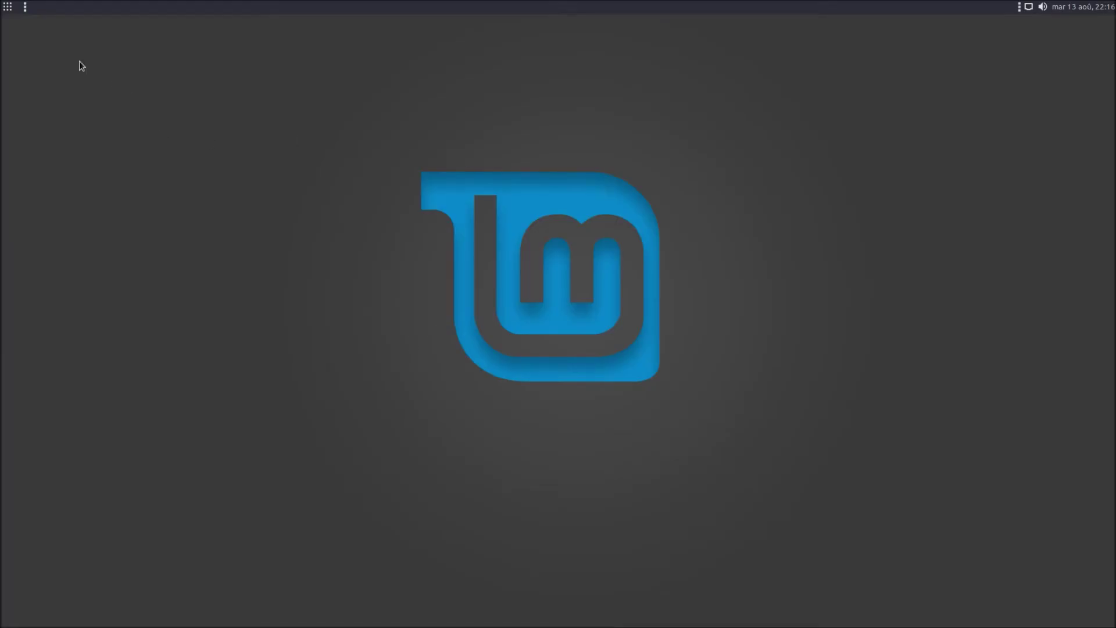
left_click_drag(195, 108, 802, 420)
Open the appearance preferences from the Appearance group of the Control Center.
left_click(14, 9)
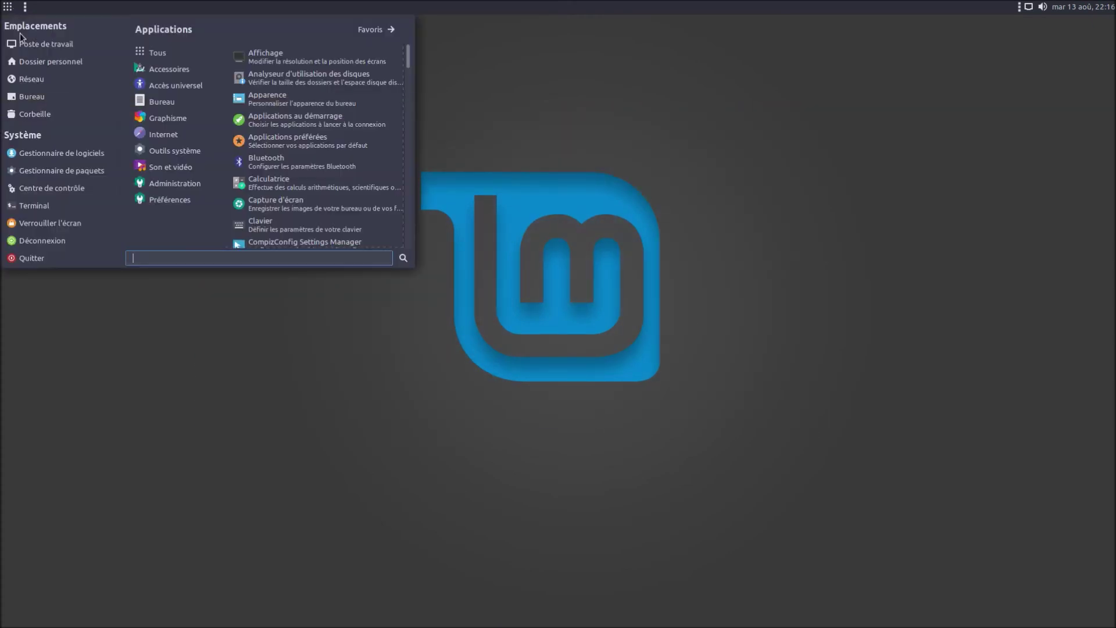
left_click(40, 190)
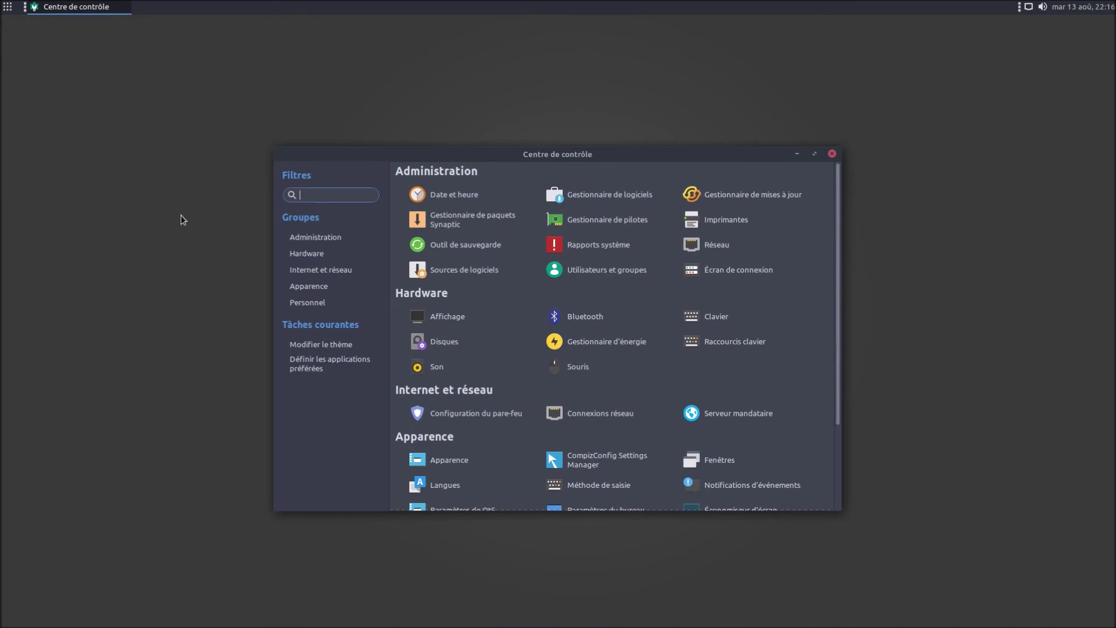
left_click(317, 287)
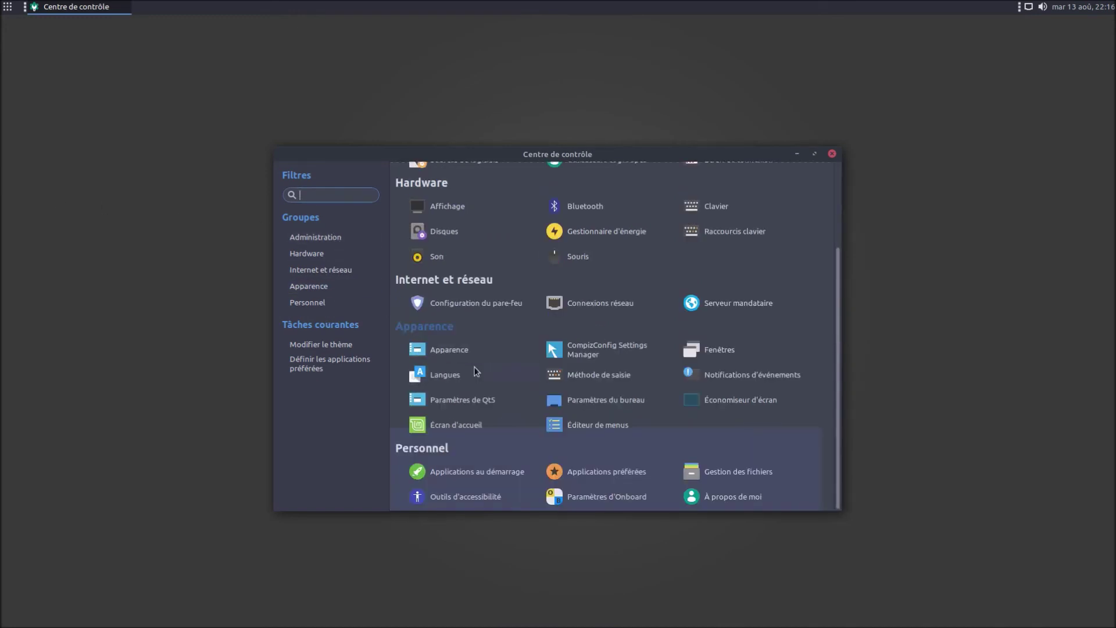
left_click(465, 356)
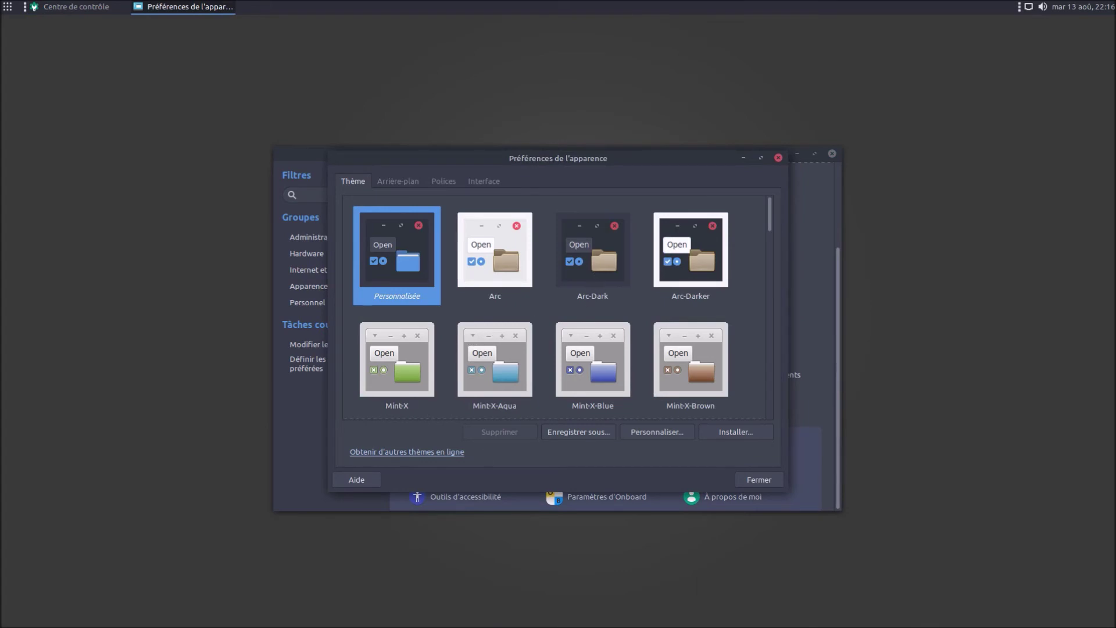
Open the home folder beside the appearance preferences and apply the Arc-Darker theme.
left_click(516, 610)
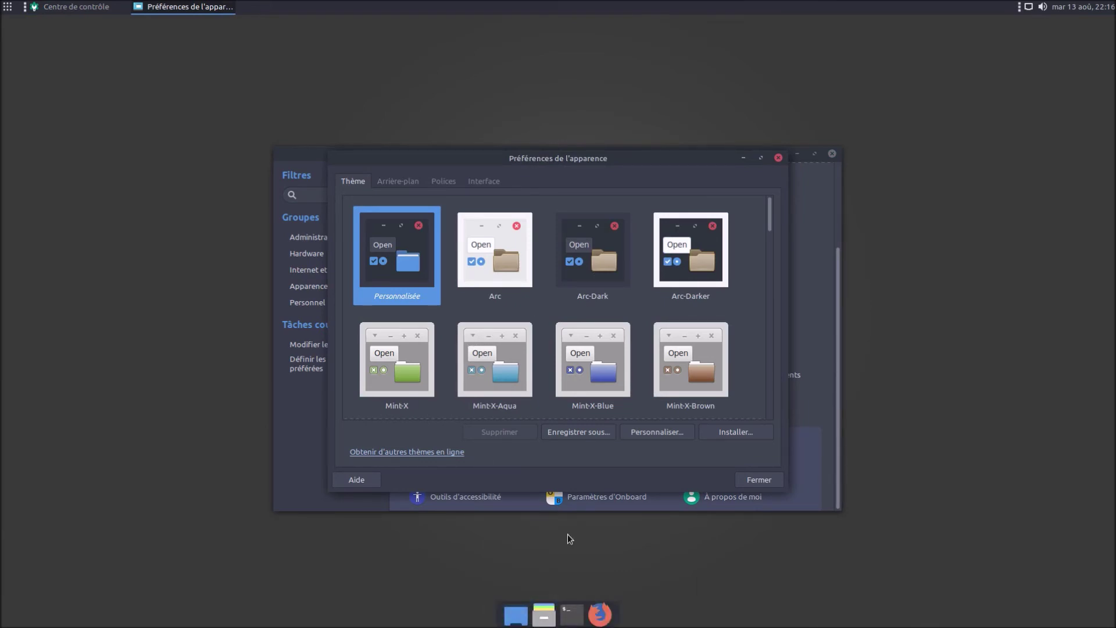
double_click(535, 31)
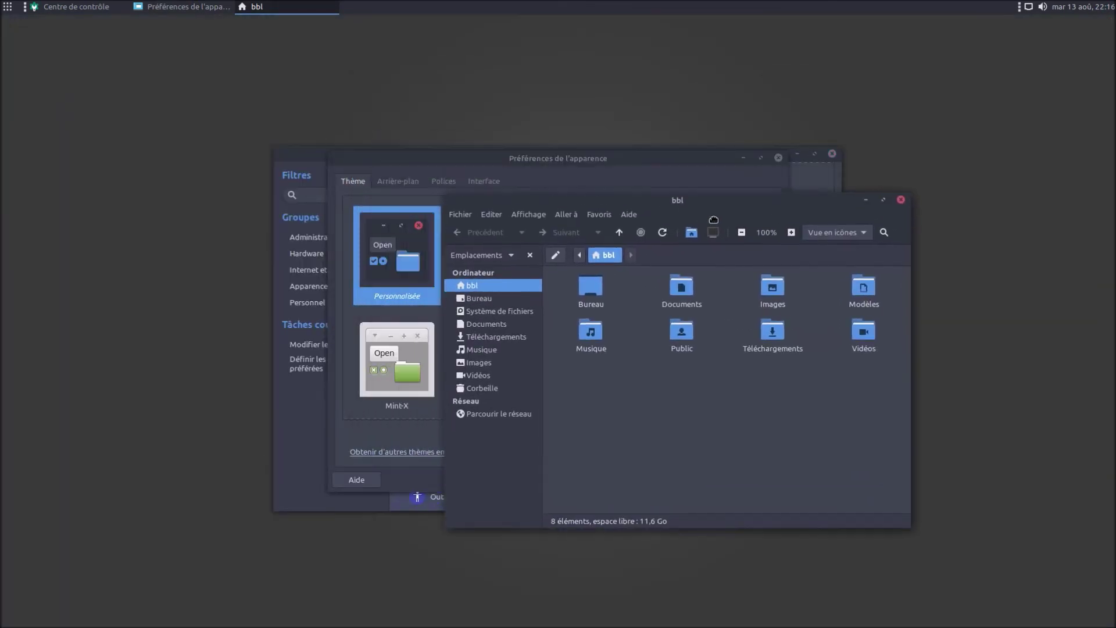
left_click_drag(574, 161, 324, 142)
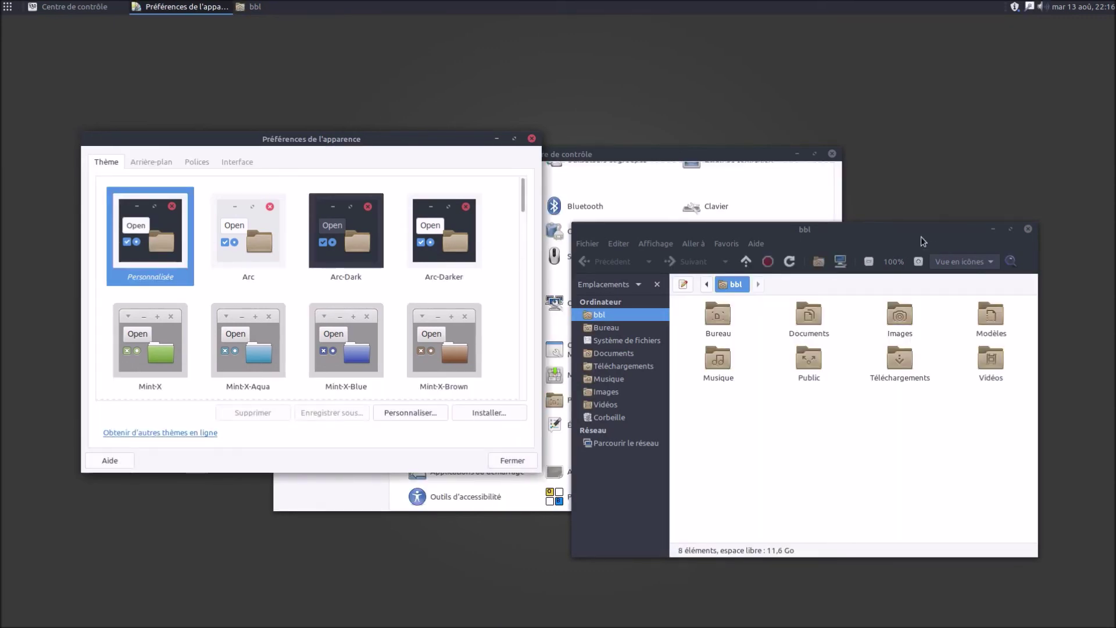
left_click_drag(921, 236, 933, 260)
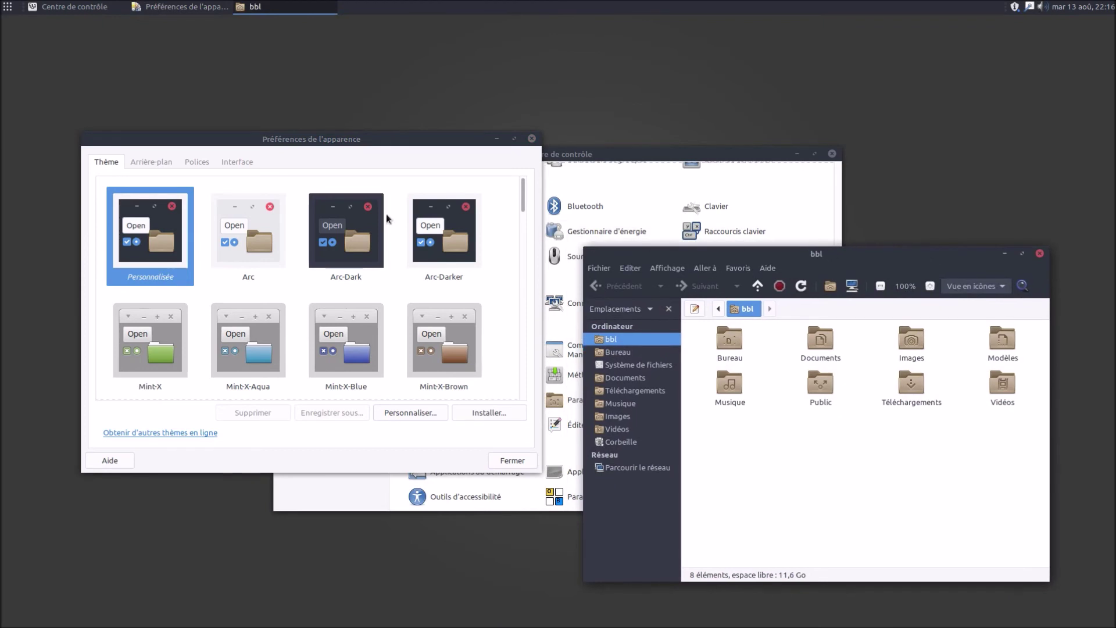
Customize the theme with the Papirus-Dark icon set, check its pointer options and close the appearance preferences.
left_click(400, 413)
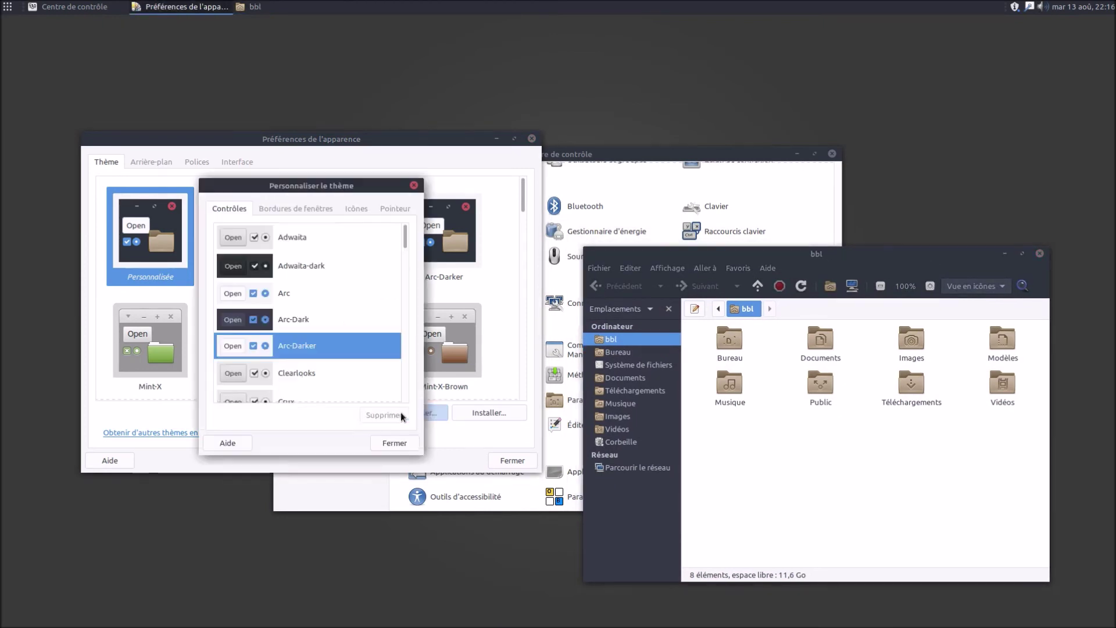
left_click(273, 208)
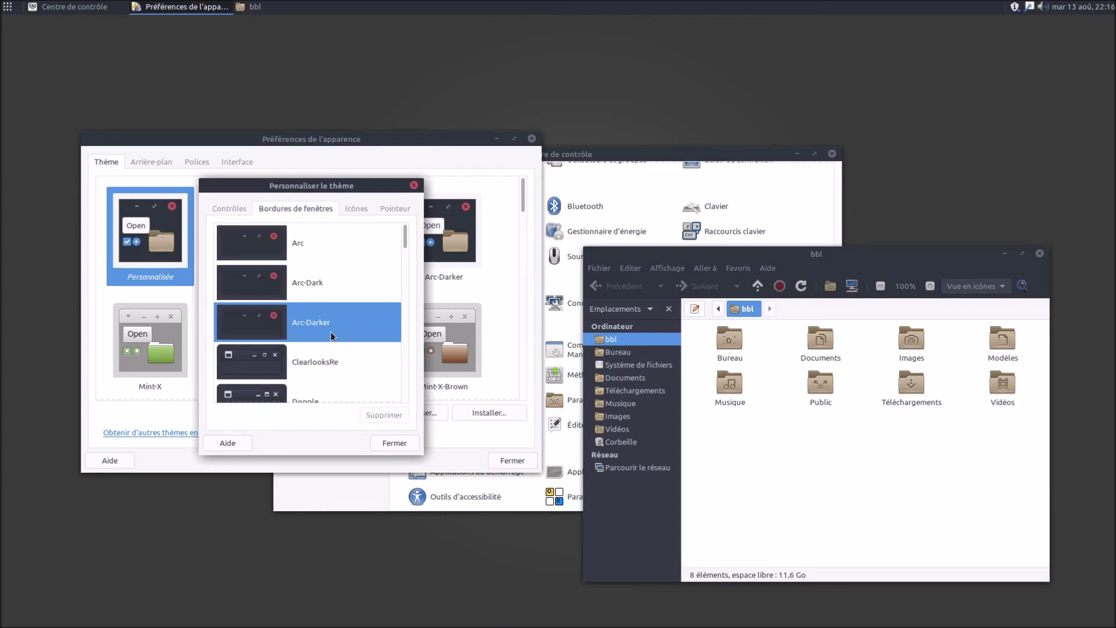
left_click(353, 209)
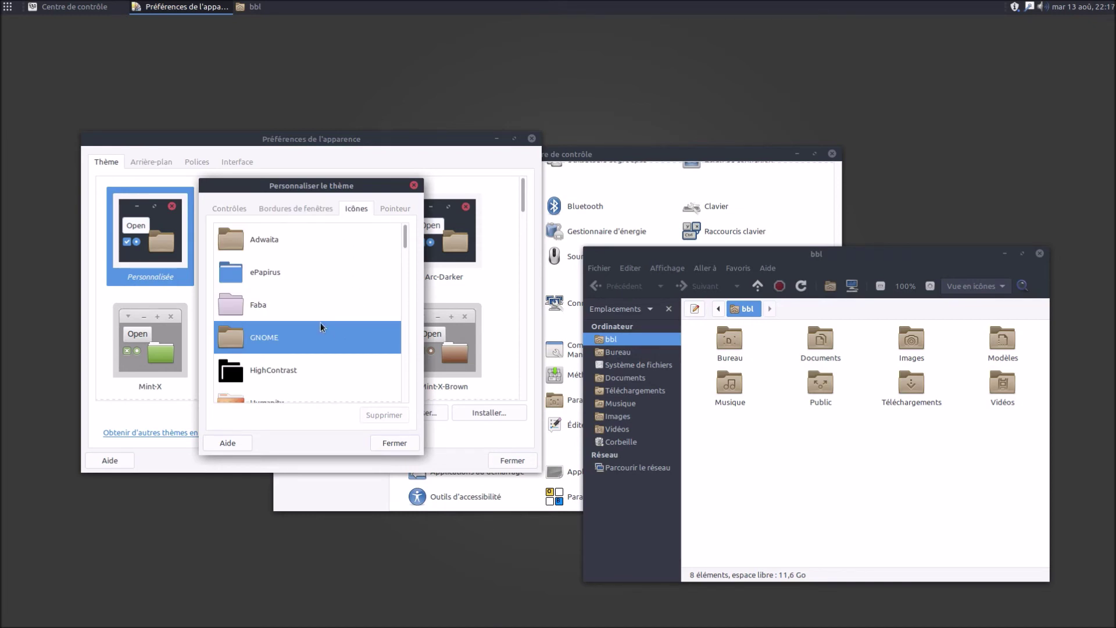
scroll(320, 326, "down", 6)
scroll(320, 327, "down", 15)
scroll(320, 327, "down", 8)
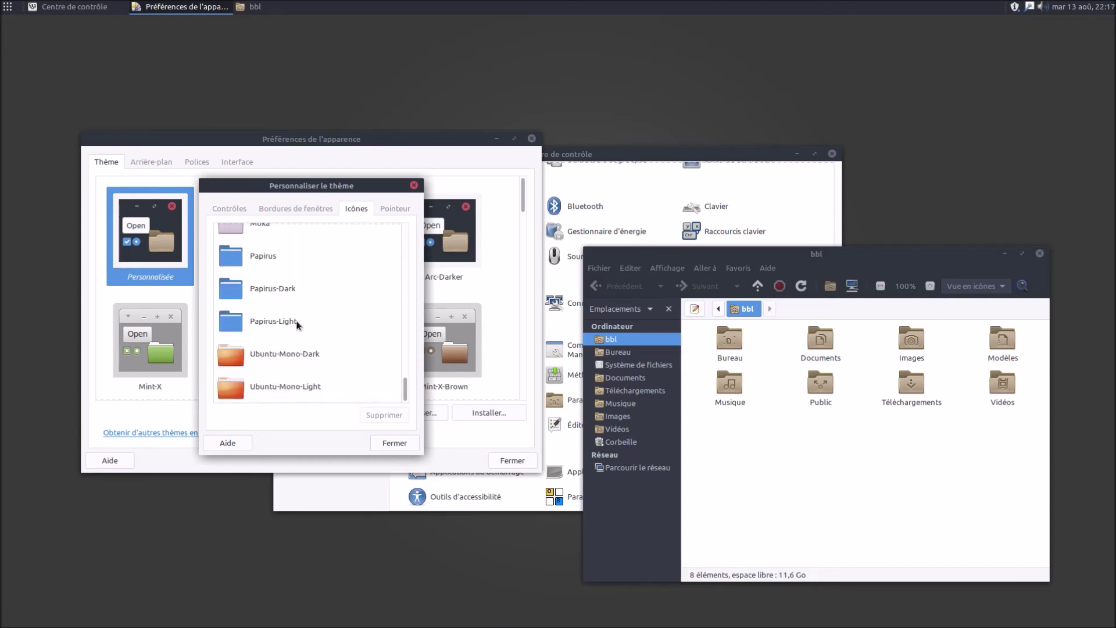
left_click(288, 323)
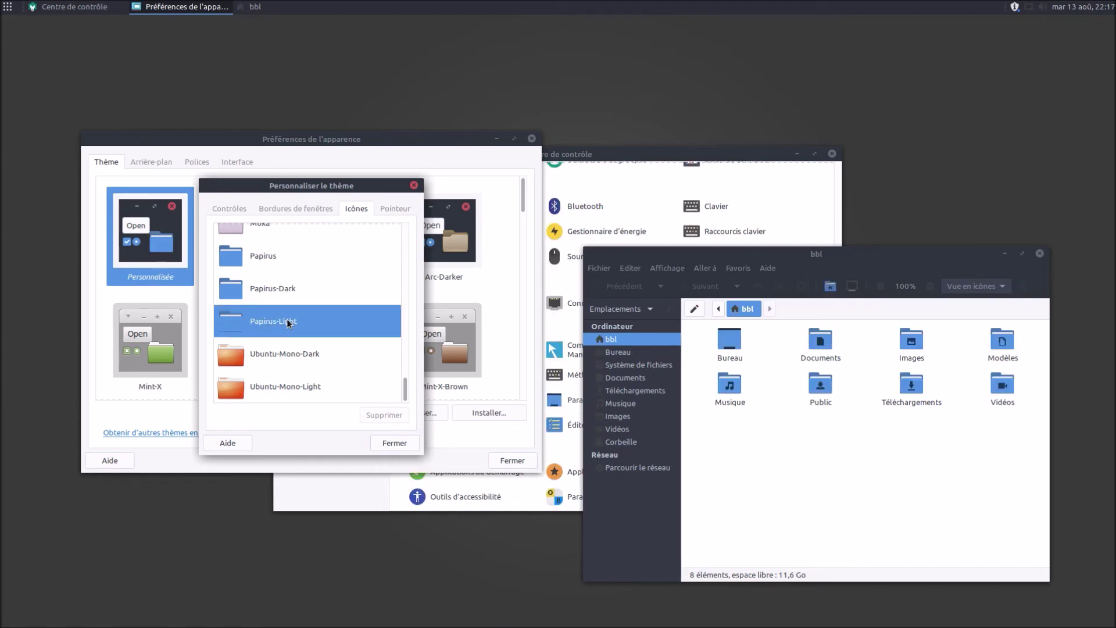
left_click(283, 289)
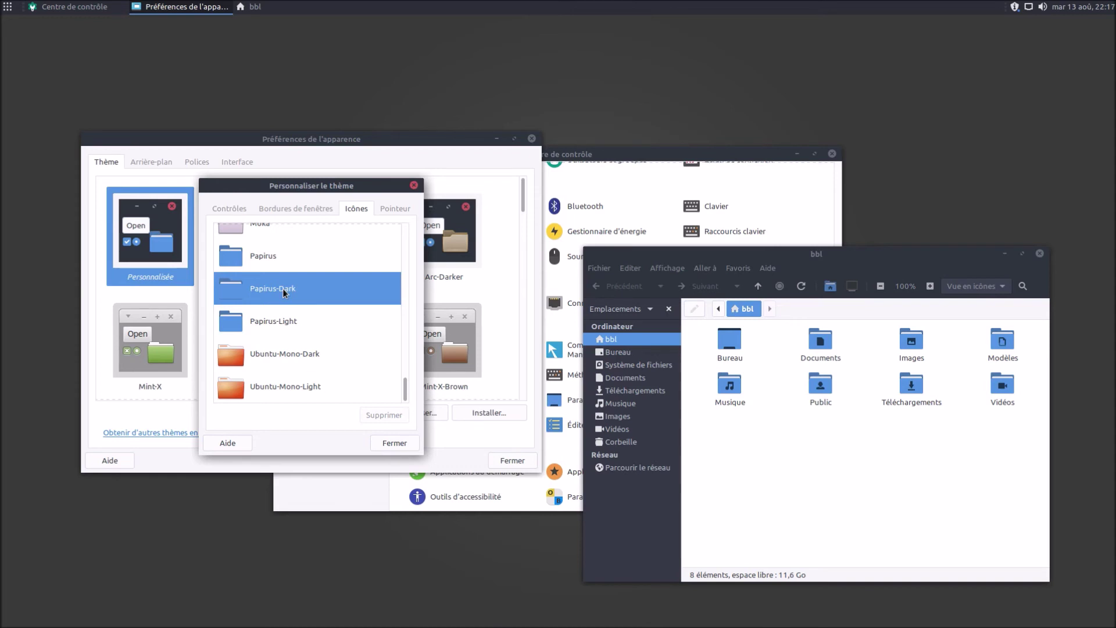
left_click(407, 213)
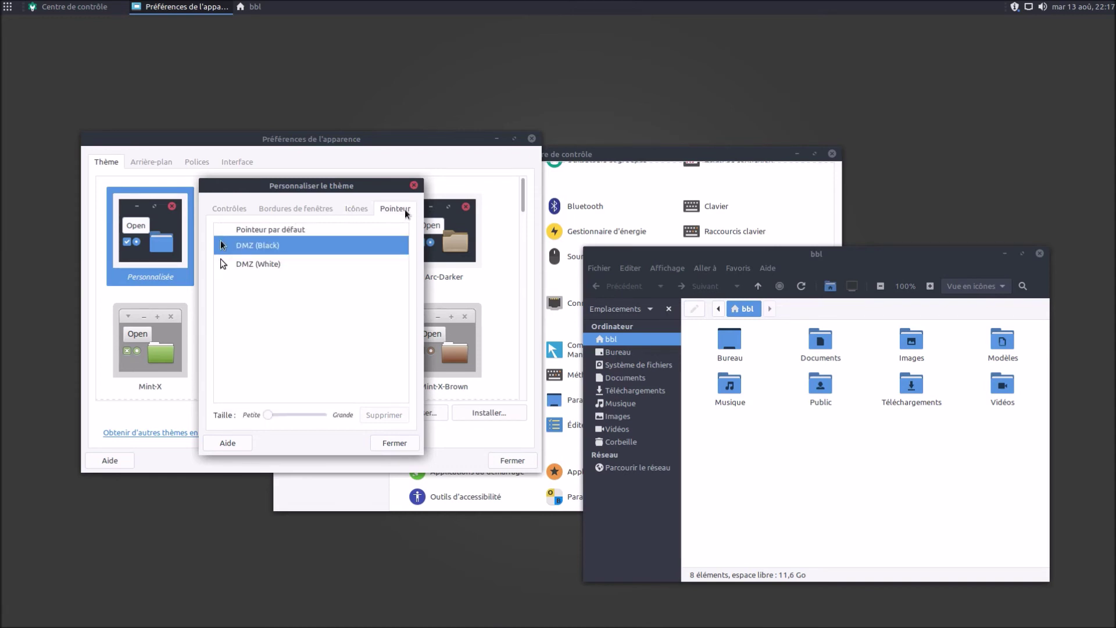
left_click(393, 443)
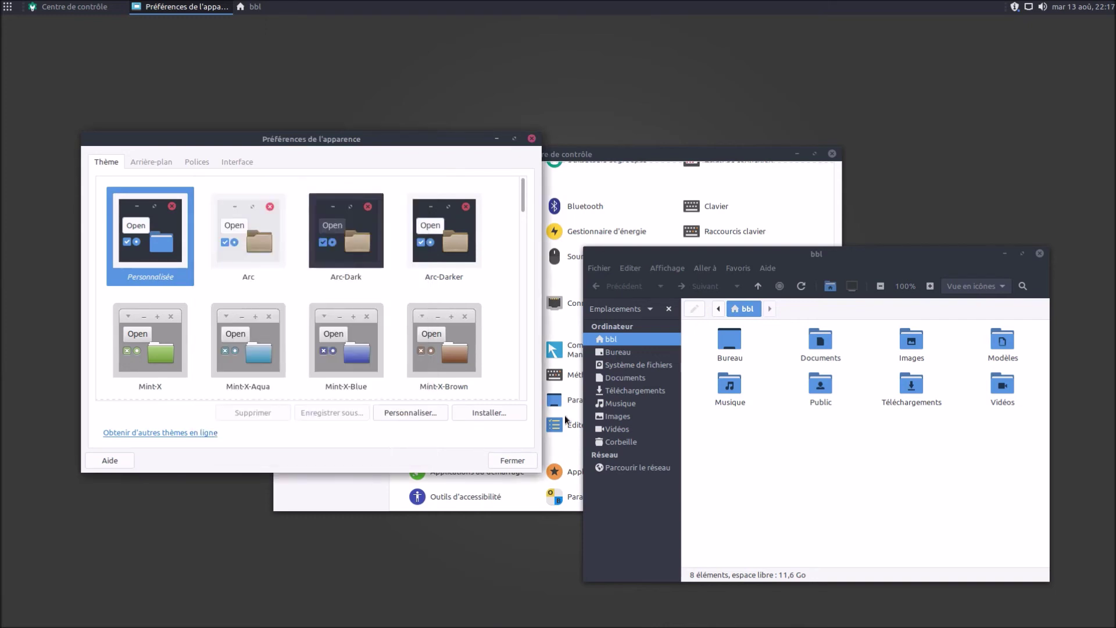
left_click(532, 138)
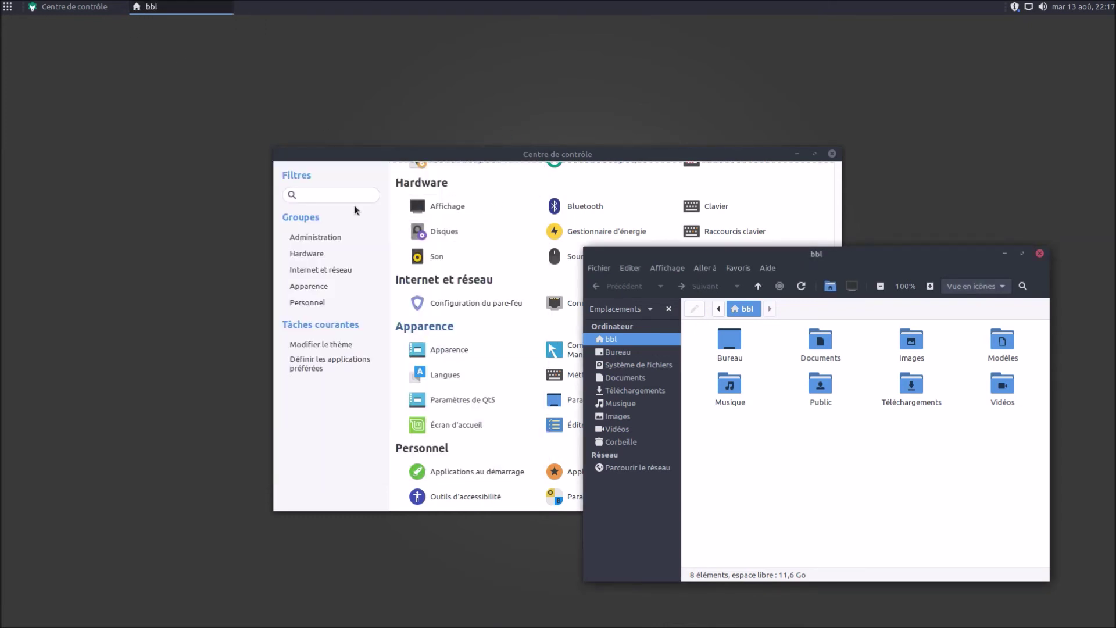
Search the Control Center for "conn" and open the login screen settings, authenticating with the administrator password.
left_click(324, 200)
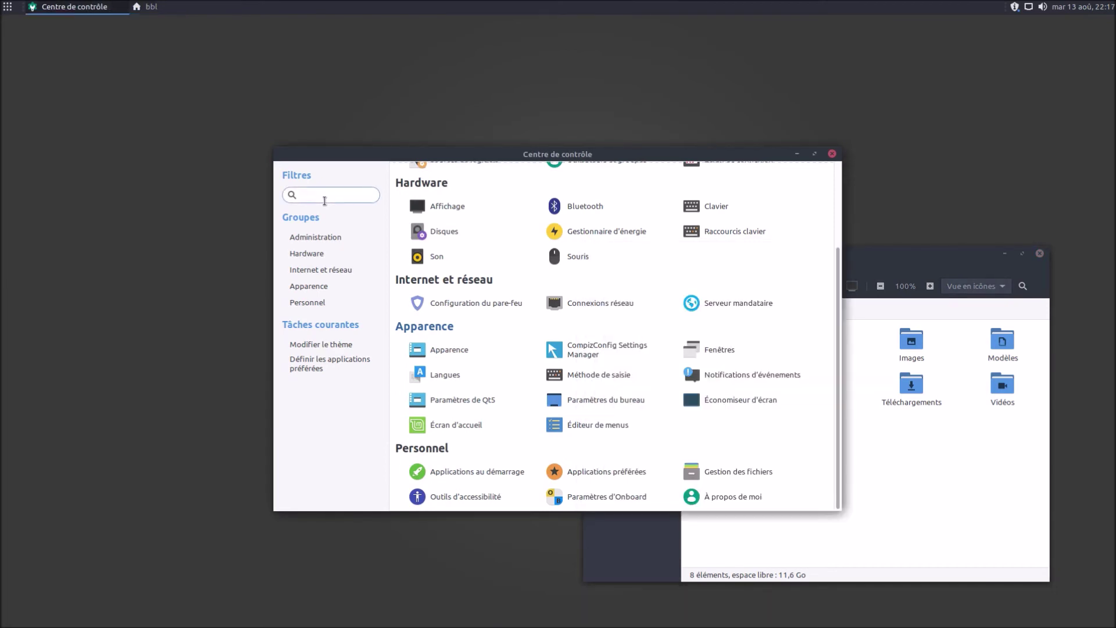
type("conn")
left_click(448, 194)
type("******")
key("Return")
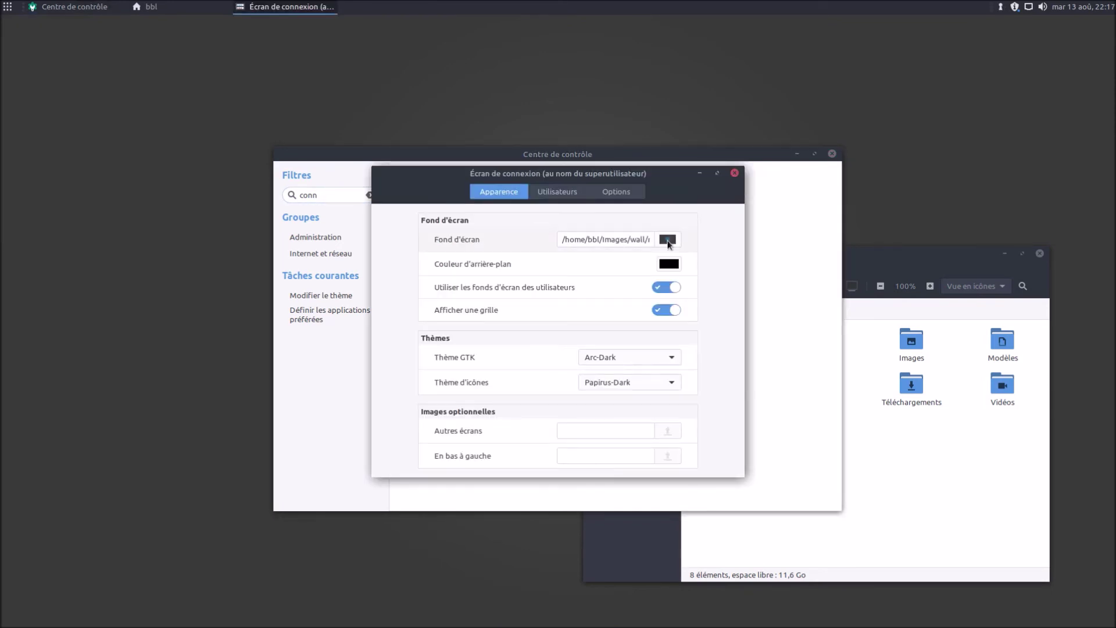
Set the login screen's GTK theme to Arc-Darker, close its settings and move the Control Center away from the desktop's upper-left area.
left_click(609, 357)
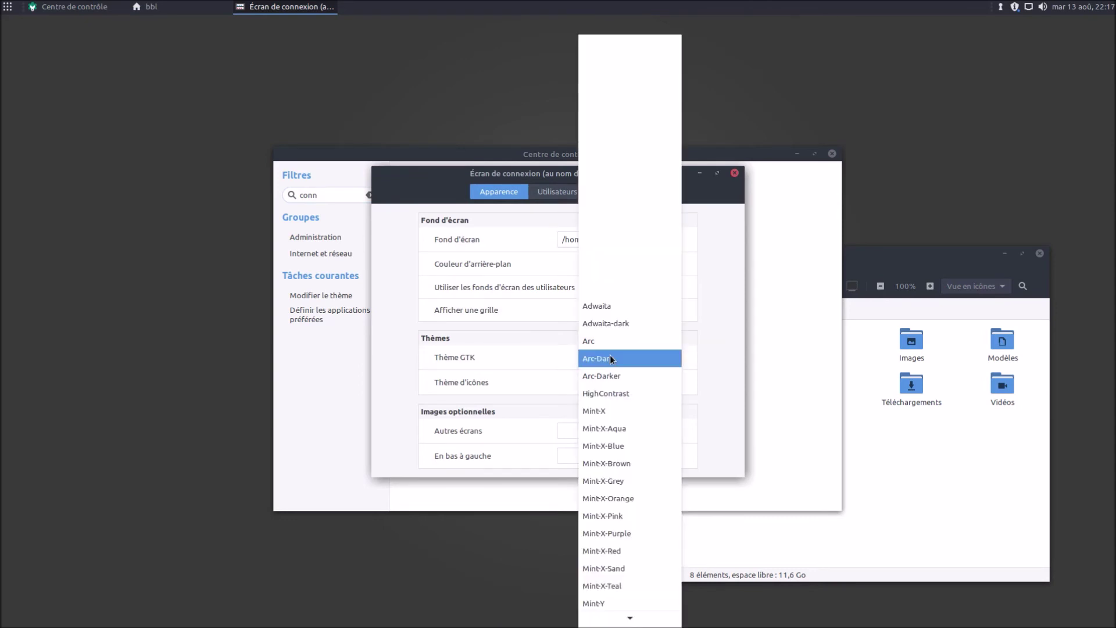
left_click(615, 377)
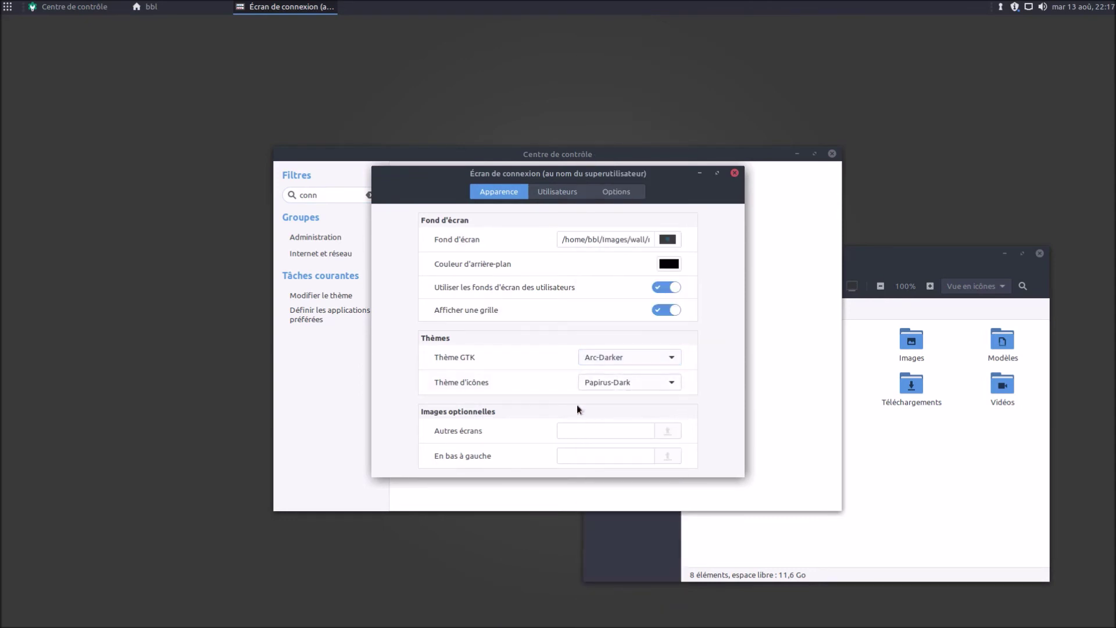
left_click_drag(672, 176, 435, 210)
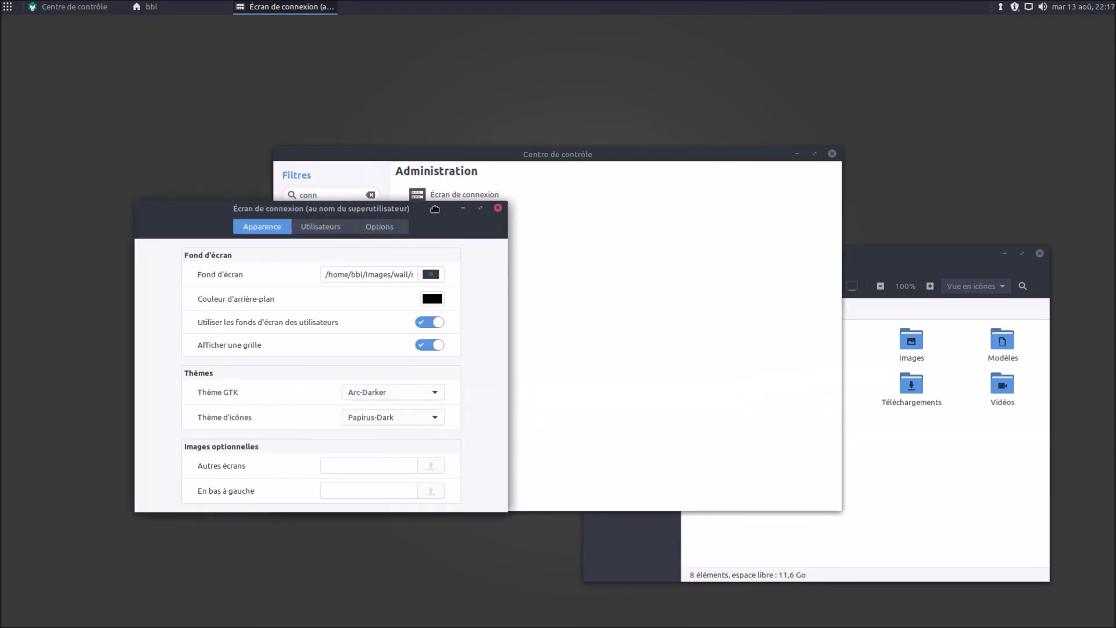
left_click(498, 208)
left_click_drag(590, 154, 668, 72)
Examine how the application menu looks with the Arc-Darker theme.
right_click(279, 141)
left_click(56, 67)
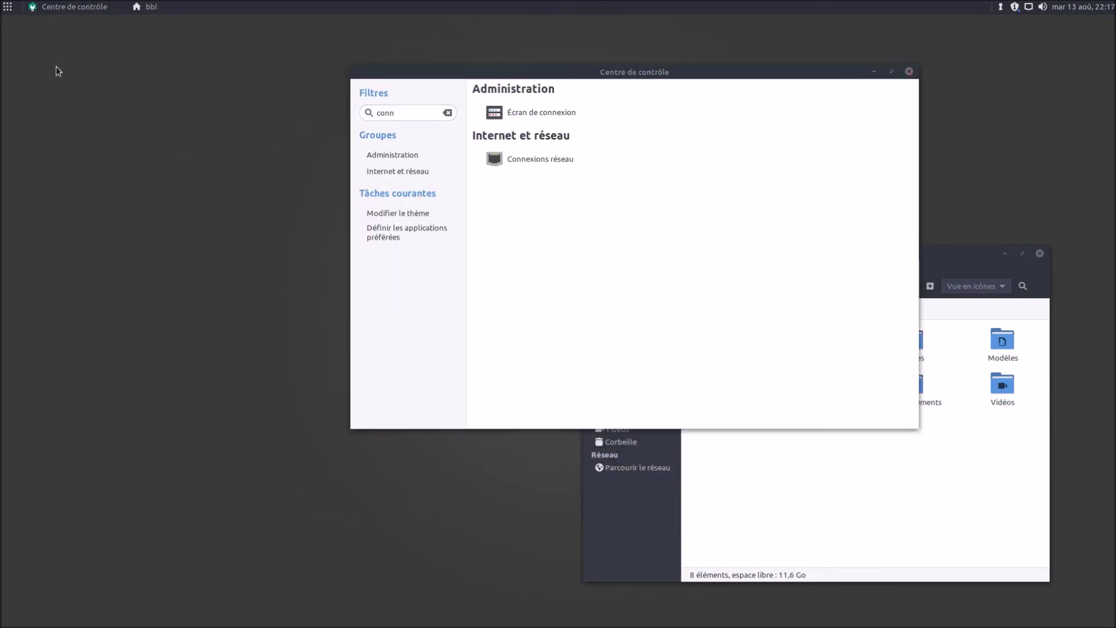
left_click(8, 7)
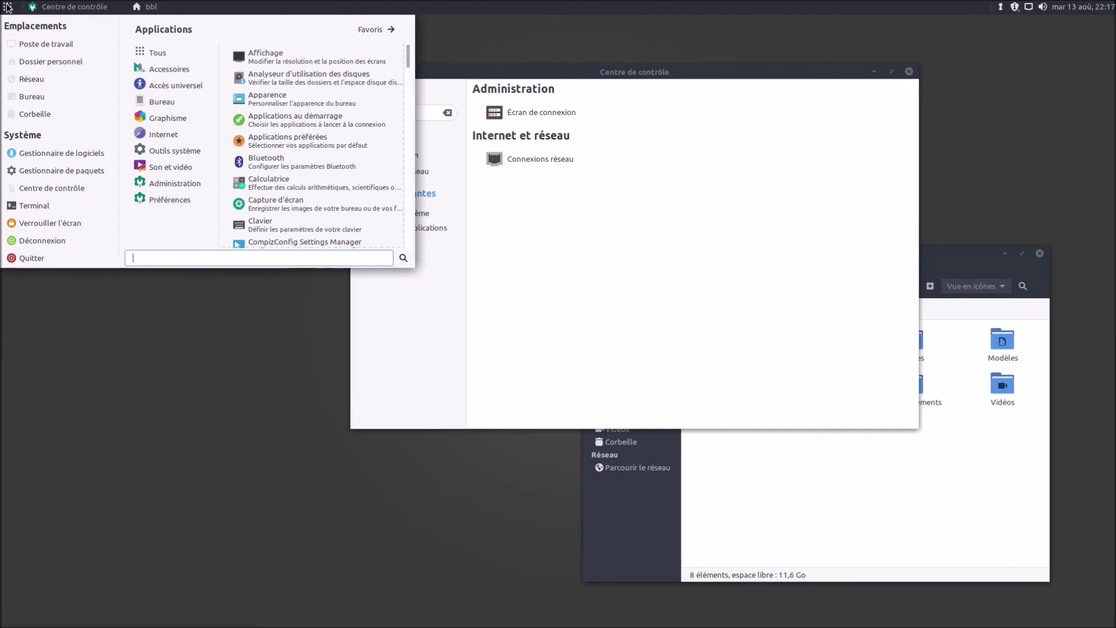
left_click(7, 6)
left_click(7, 6)
left_click(8, 6)
left_click(8, 6)
left_click(7, 6)
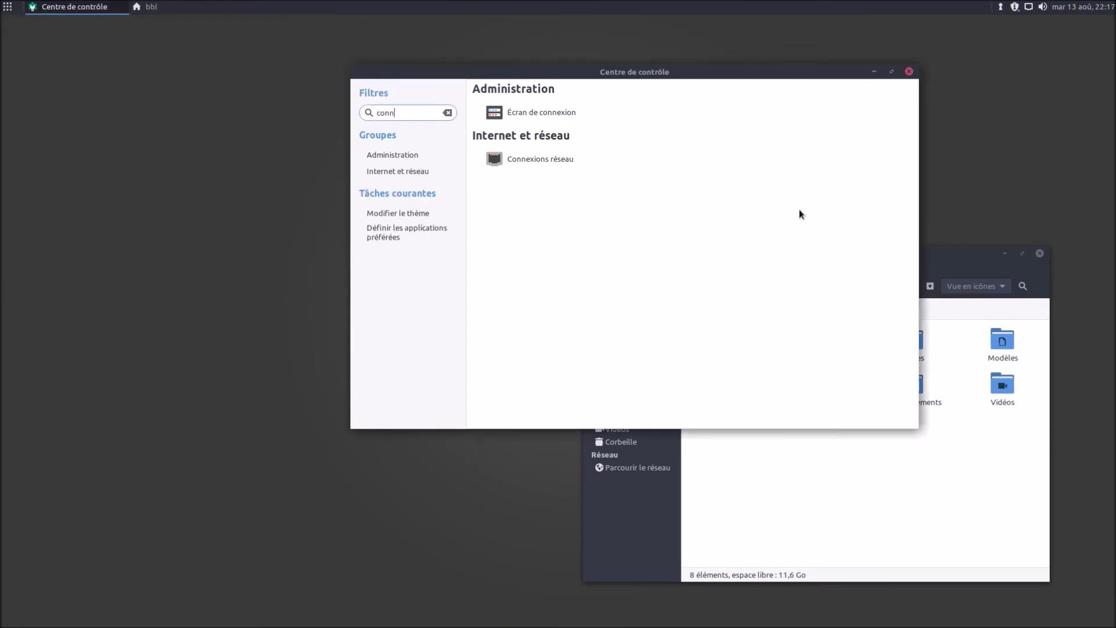
Reopen the login screen settings, set the GTK theme to Arc-Dark and close them.
left_click(931, 257)
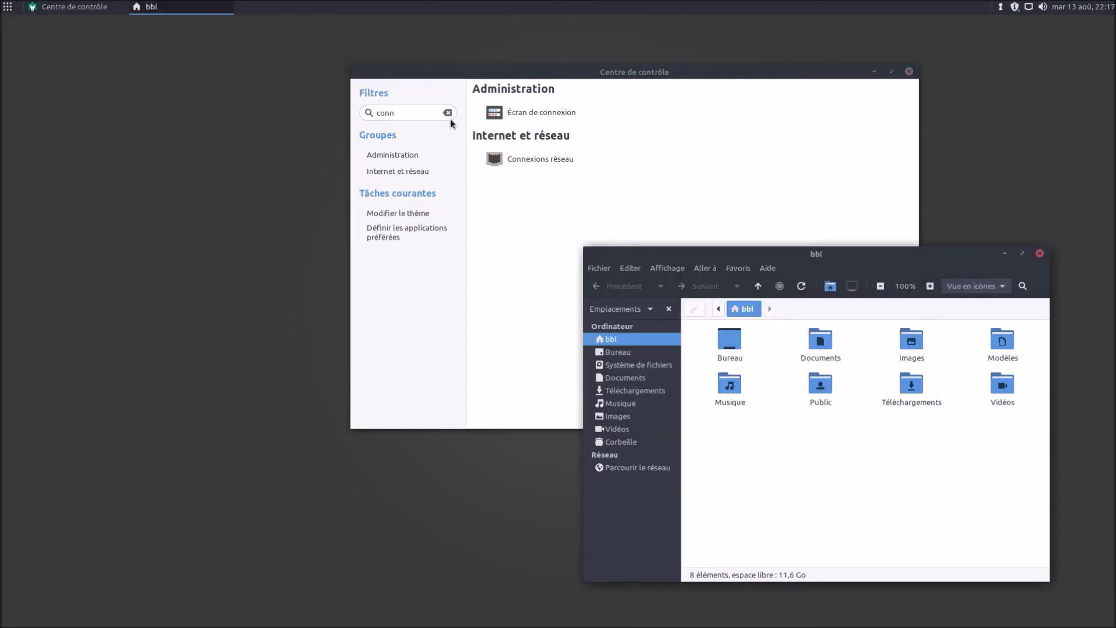
left_click(520, 116)
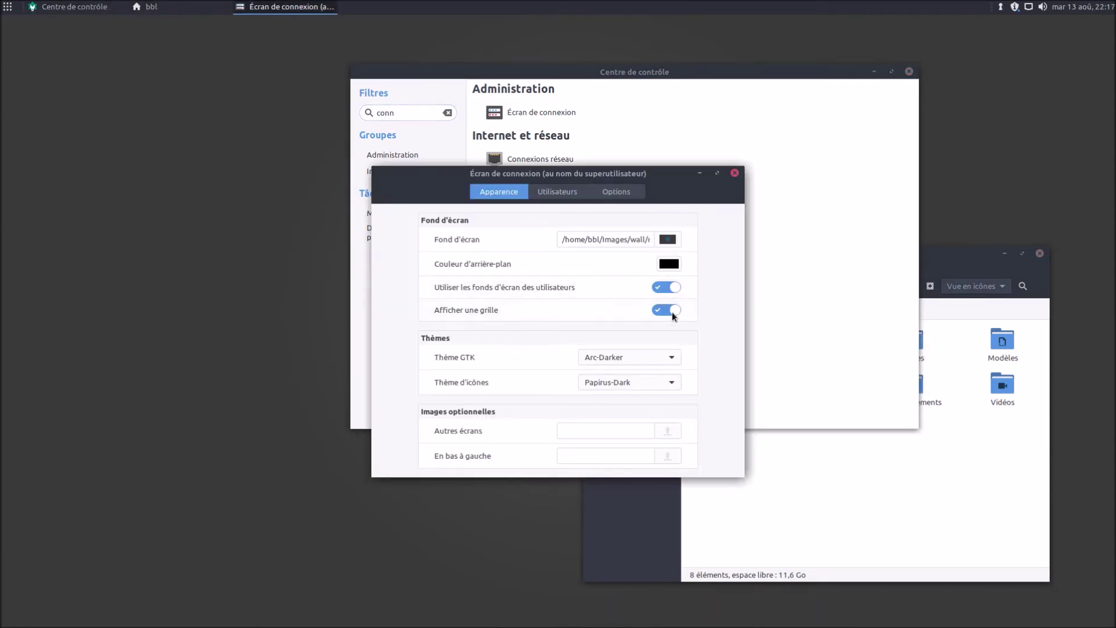
left_click(638, 362)
left_click(634, 345)
left_click(735, 173)
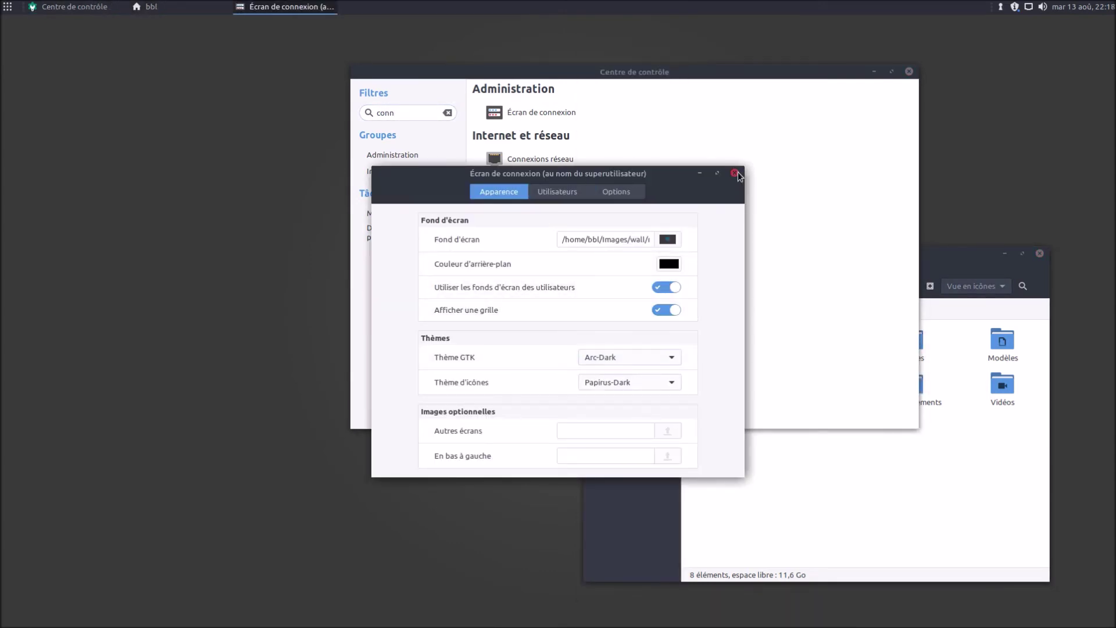
Clear the Control Center search and apply the Arc-Dark theme in the appearance preferences.
left_click(447, 113)
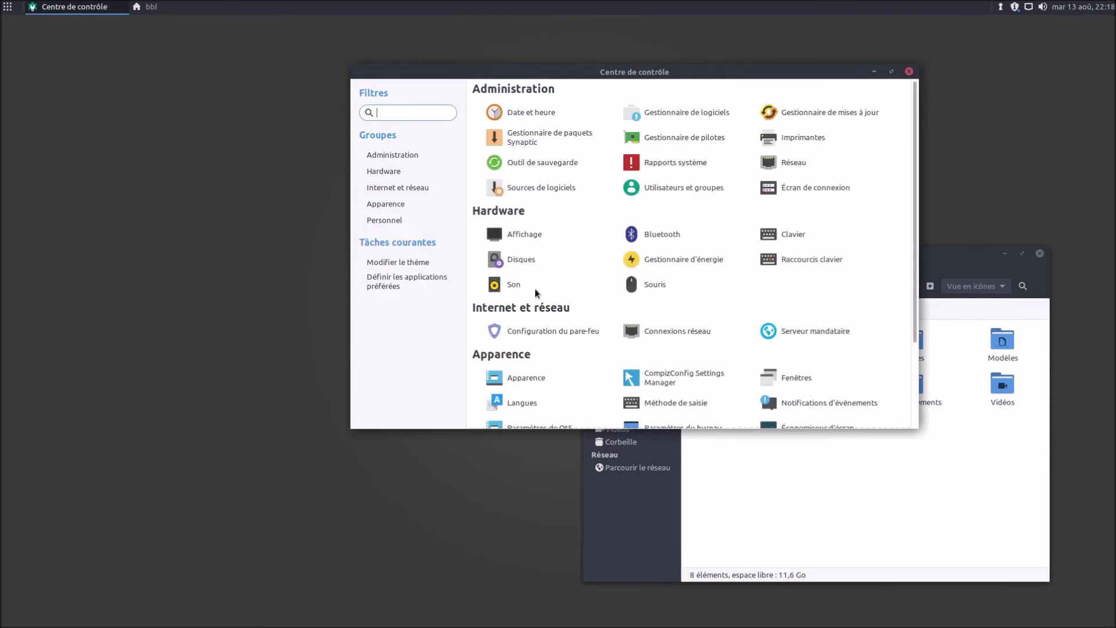
left_click(542, 377)
left_click(673, 274)
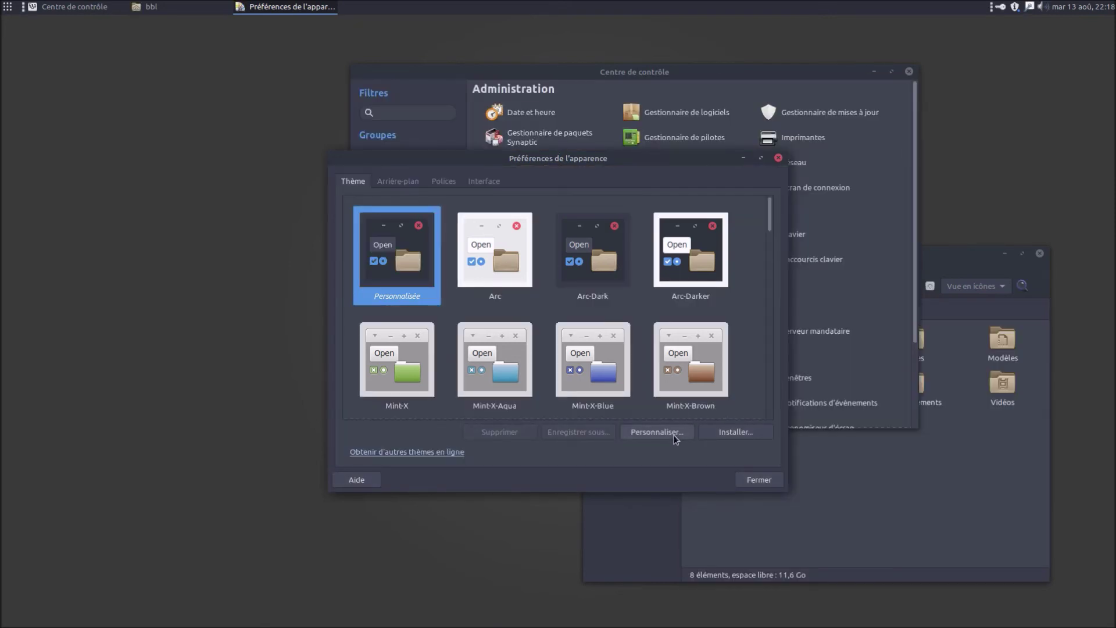
Customize the Arc-Dark theme with the Papirus-Dark icon set, and close the appearance preferences and the Control Center.
left_click(675, 435)
left_click(530, 229)
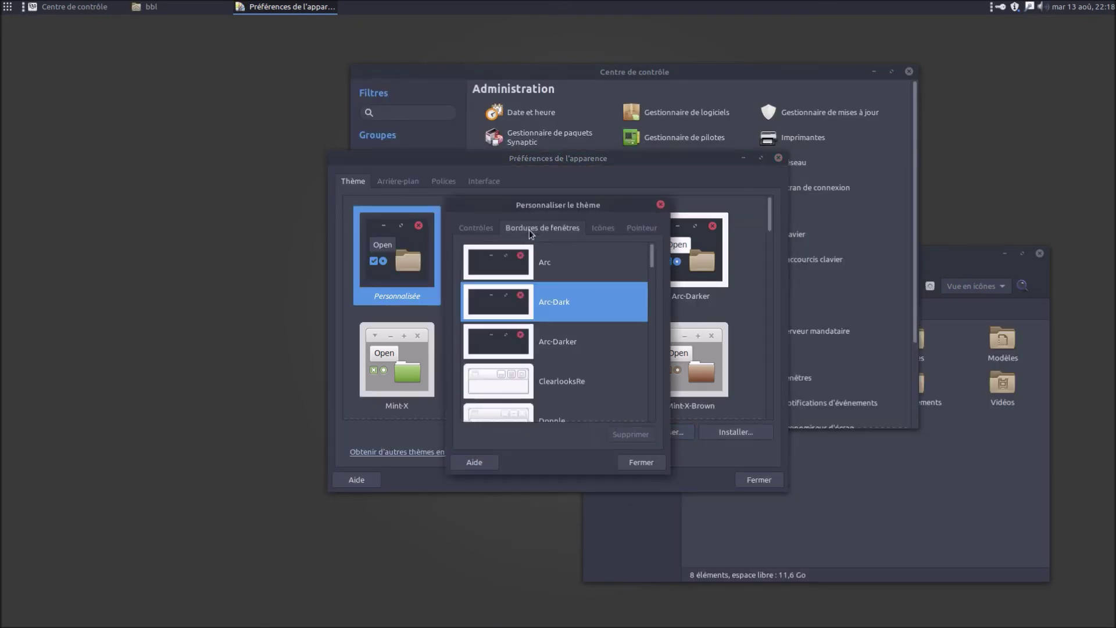
left_click(601, 228)
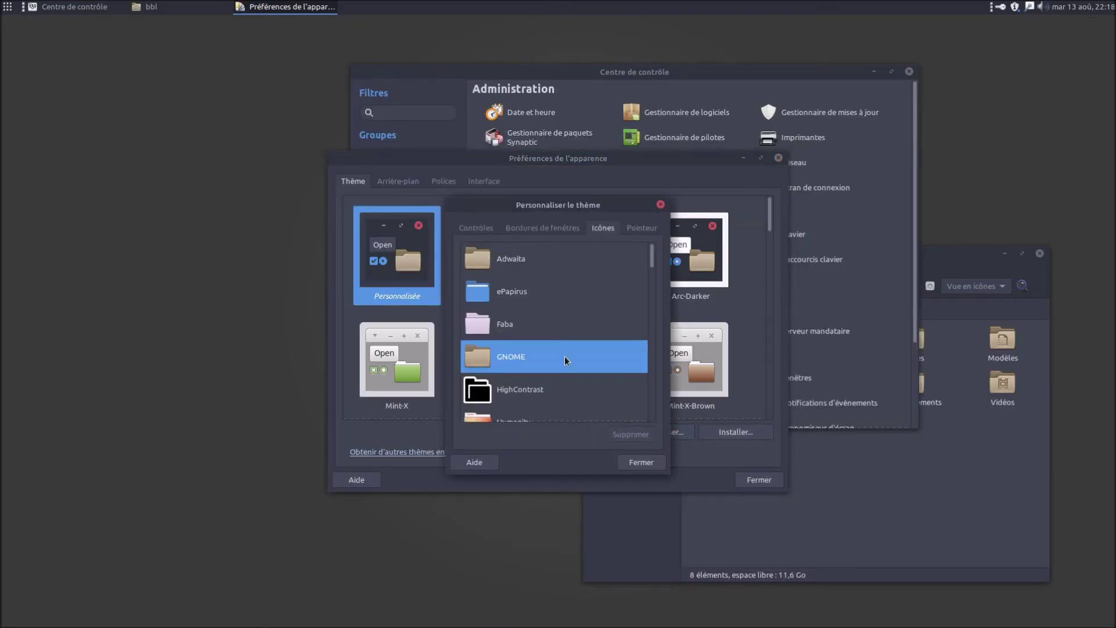
scroll(564, 355, "down", 5)
left_click_drag(652, 311, 653, 399)
left_click(536, 312)
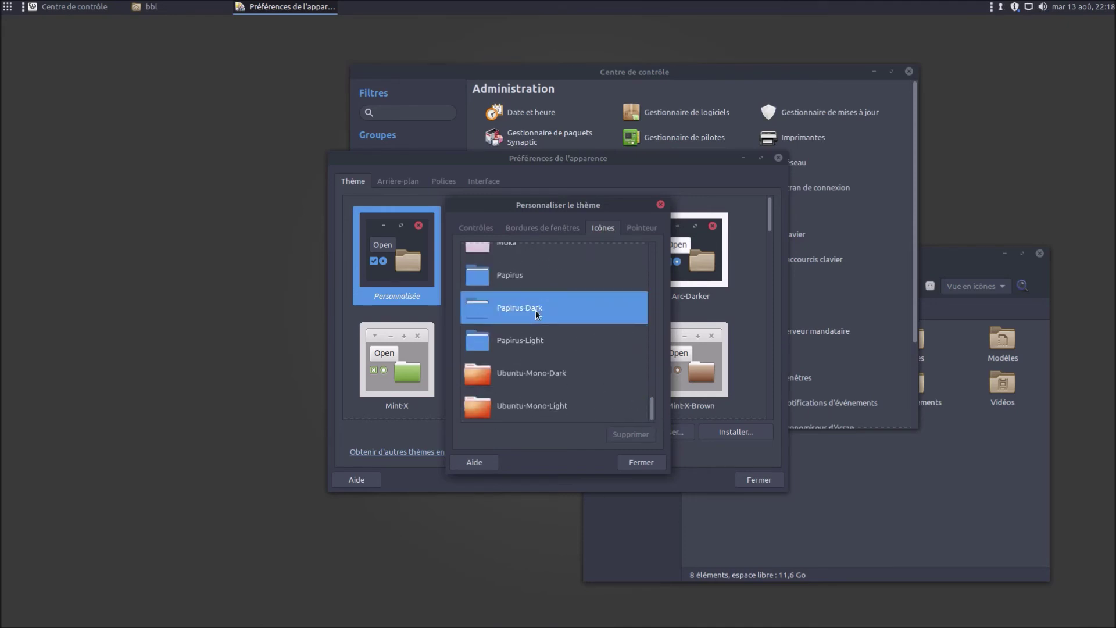
left_click(639, 468)
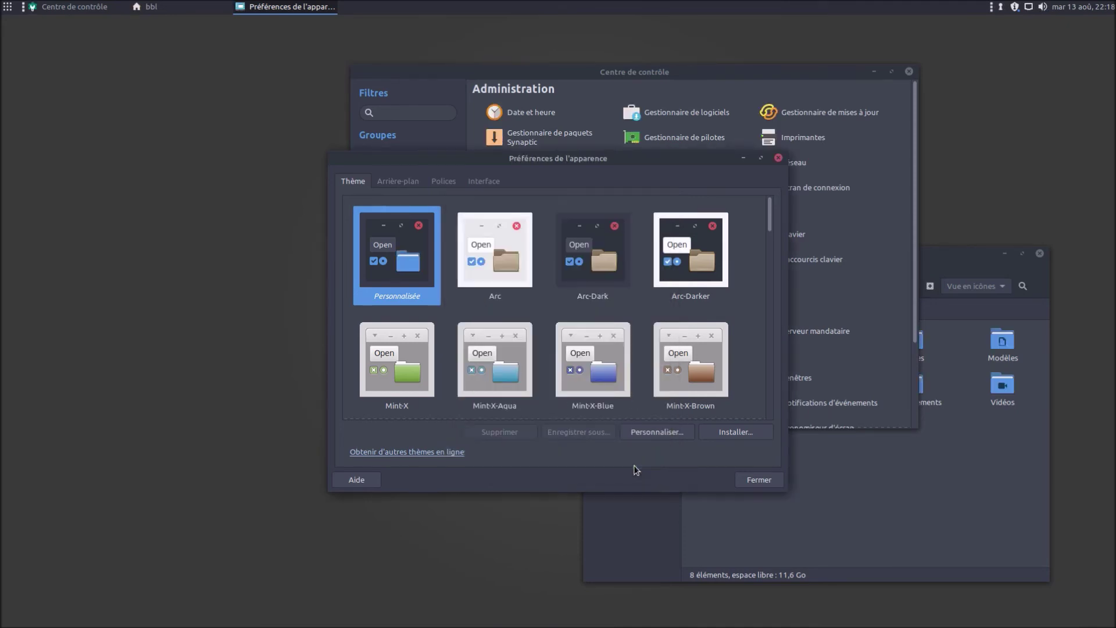
left_click(751, 477)
left_click(909, 71)
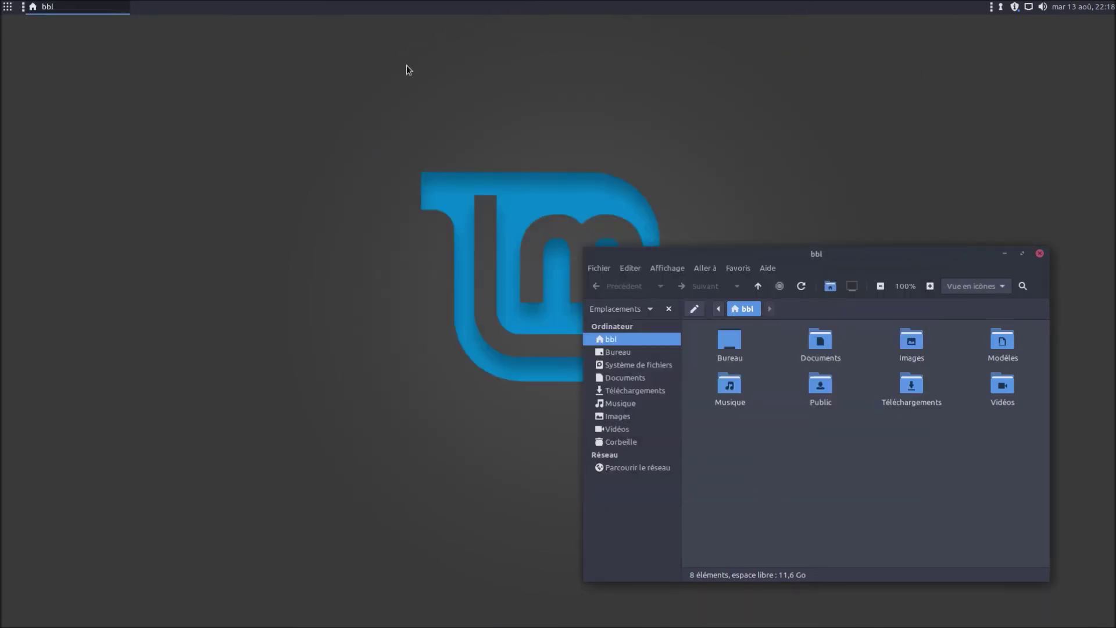
Examine how the application menu and its favourites look with the Arc-Dark theme.
left_click(8, 8)
left_click(9, 10)
left_click(9, 8)
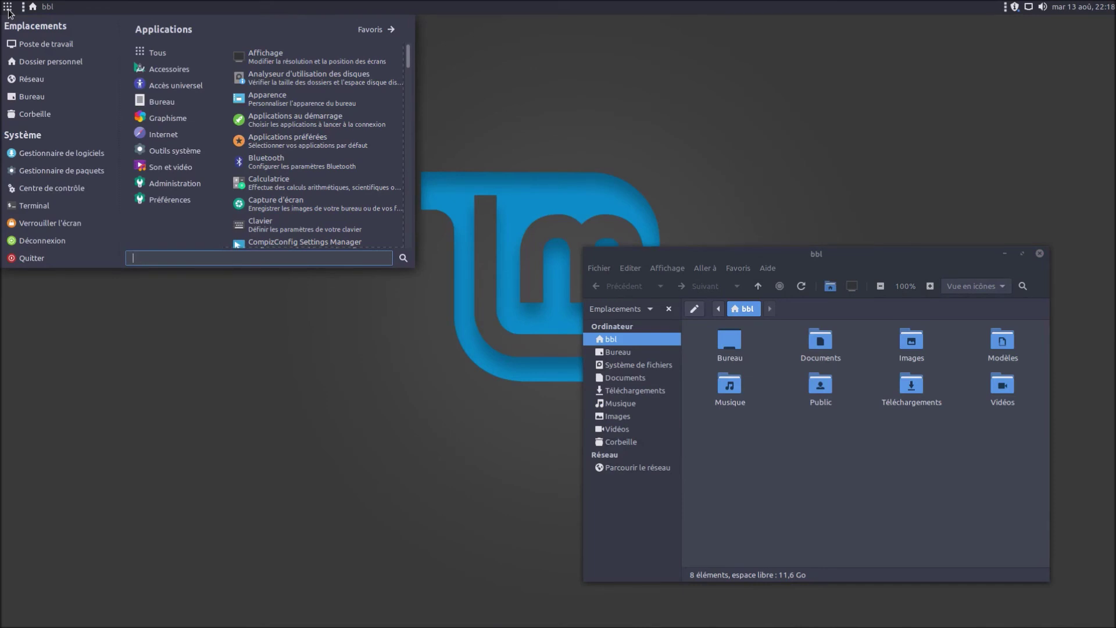
left_click(377, 32)
left_click(341, 25)
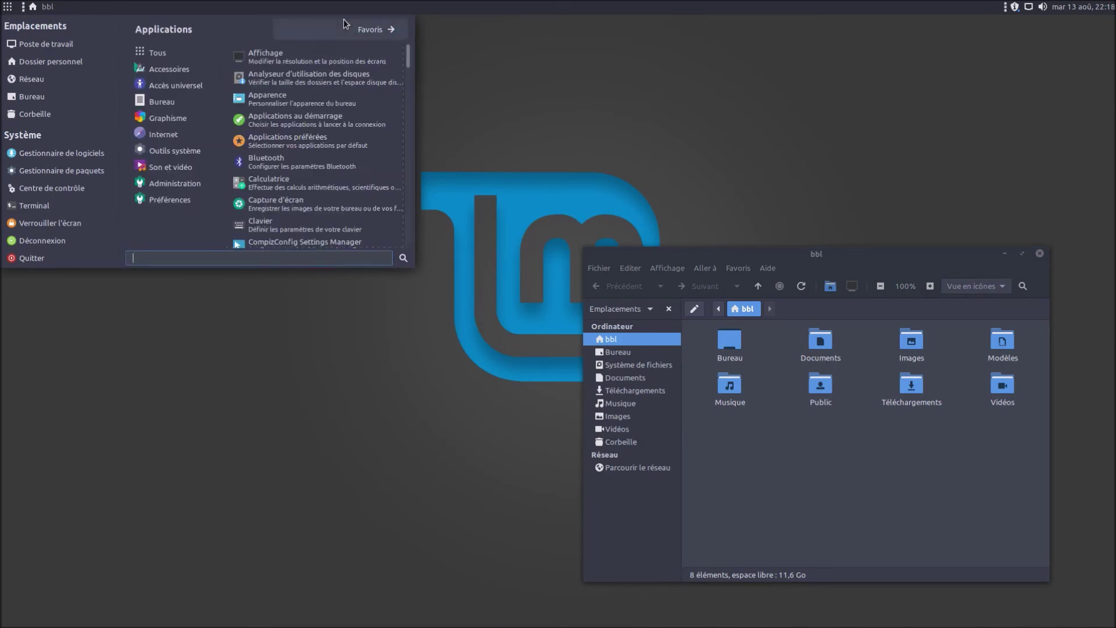
Add the Barre de menus applet to an empty part of the panel.
right_click(431, 8)
left_click(465, 25)
scroll(541, 329, "down", 3)
scroll(539, 322, "up", 3)
scroll(542, 320, "down", 4)
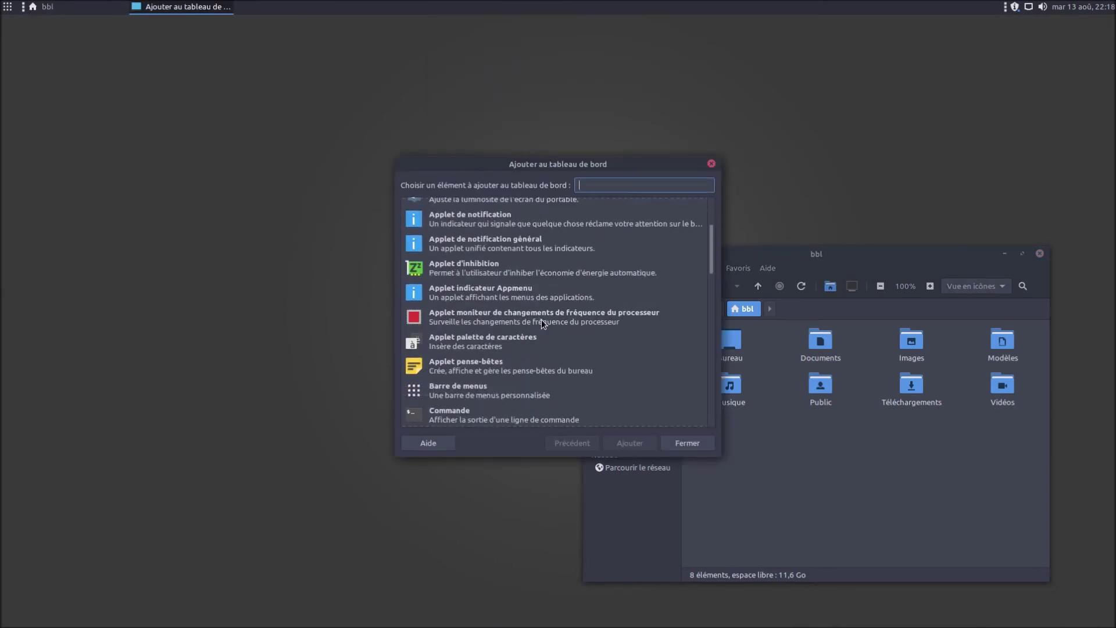
scroll(542, 319, "down", 1)
scroll(529, 316, "down", 1)
left_click(500, 327)
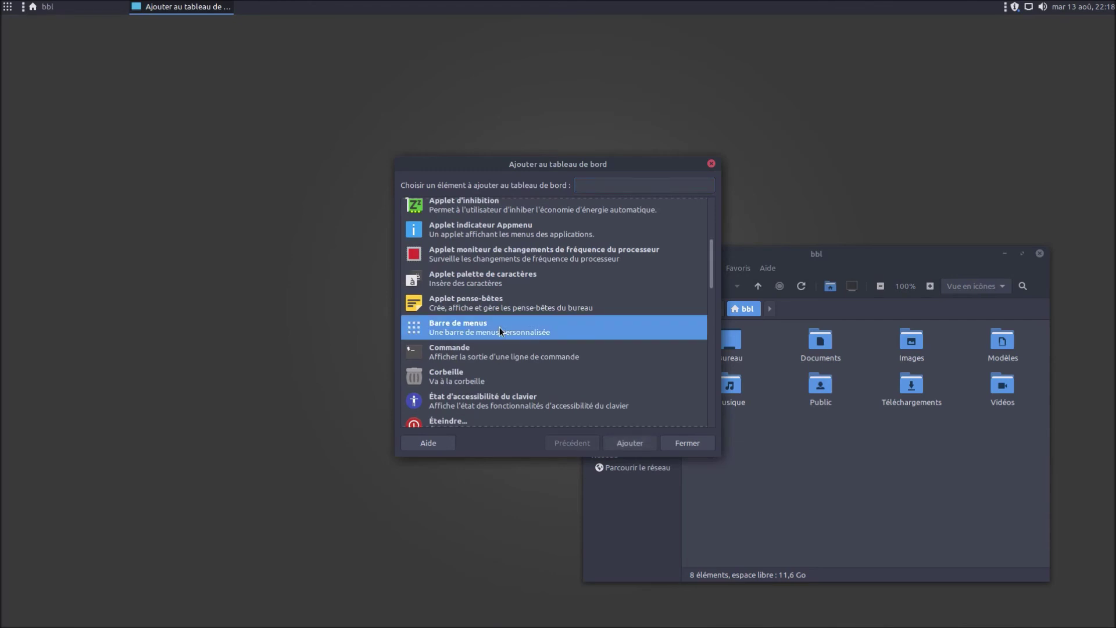
left_click(637, 444)
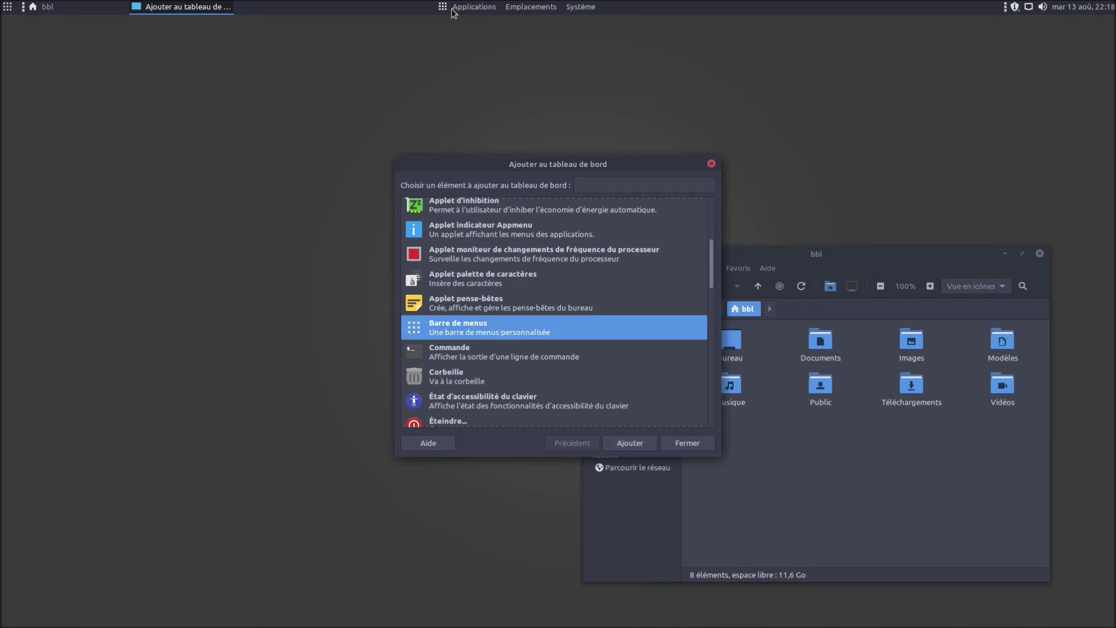
Look through the Applications, Emplacements and Système menus of the added menu bar.
left_click(455, 8)
left_click(456, 8)
left_click(531, 8)
left_click(531, 7)
left_click(574, 7)
left_click(574, 8)
Unlock the original application menu and the window list from the panel.
right_click(9, 11)
left_click(56, 121)
right_click(23, 11)
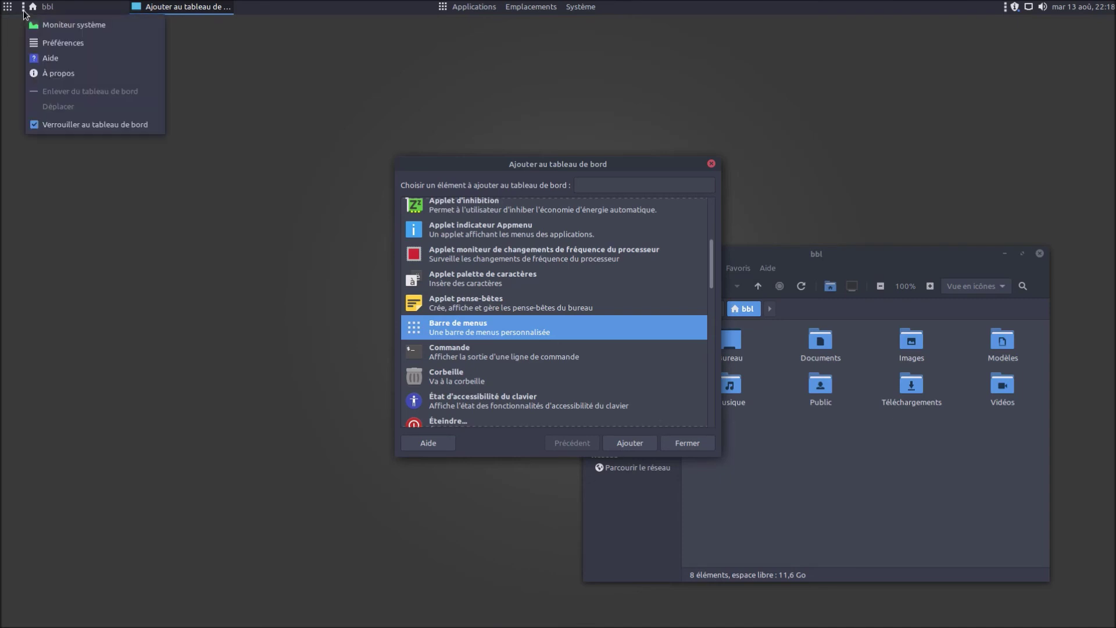
left_click(62, 121)
Move the menu bar to the very beginning of the panel and lock it there.
right_click(445, 8)
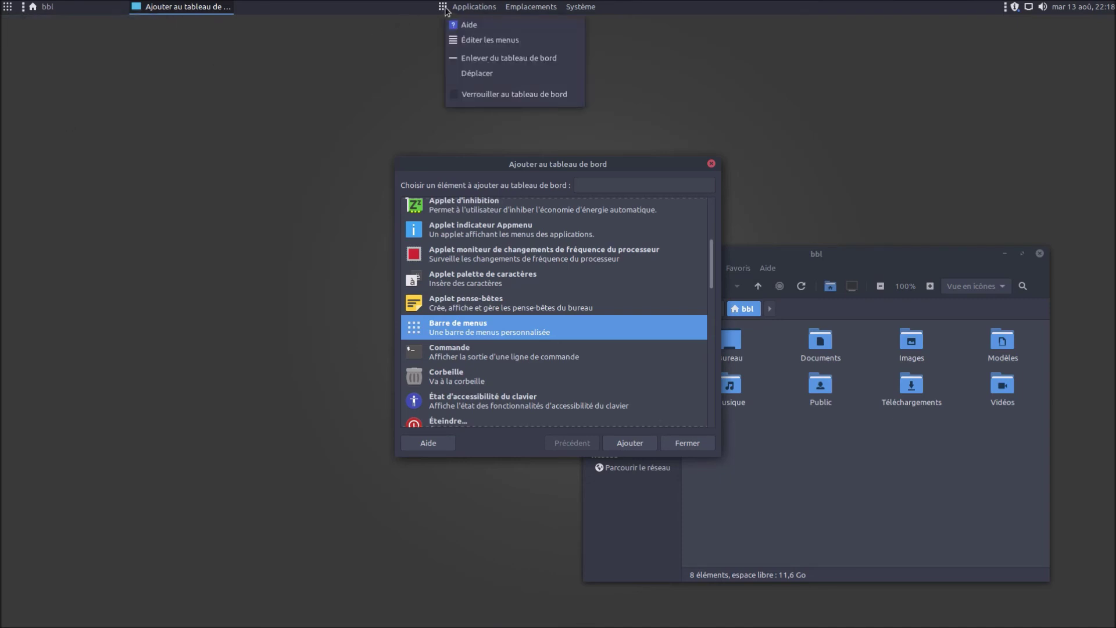
left_click(481, 75)
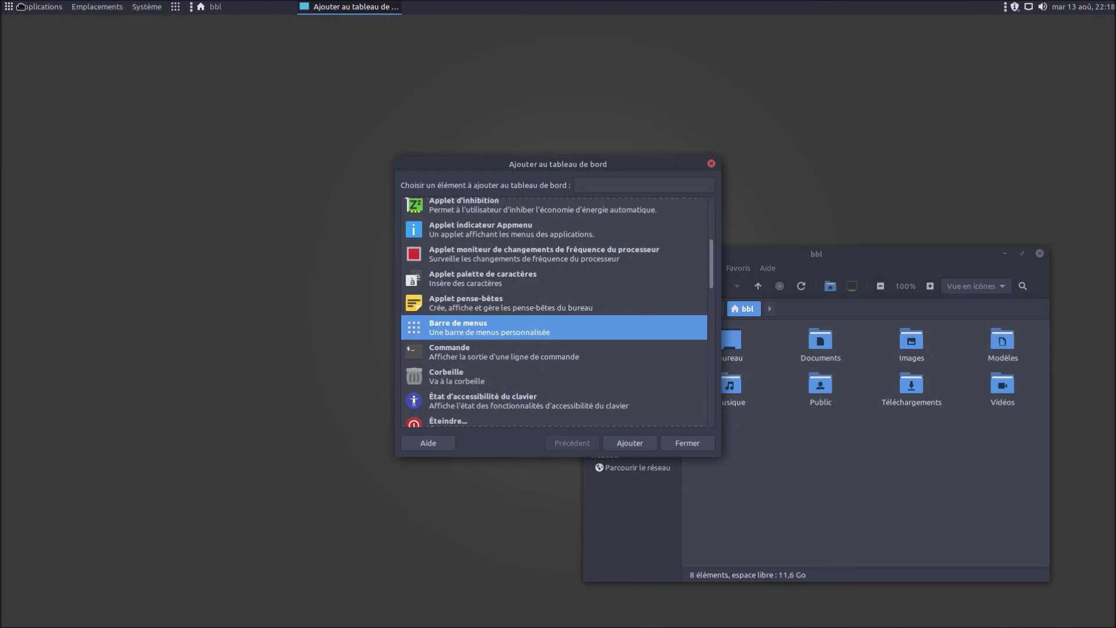
left_click(23, 10)
right_click(35, 11)
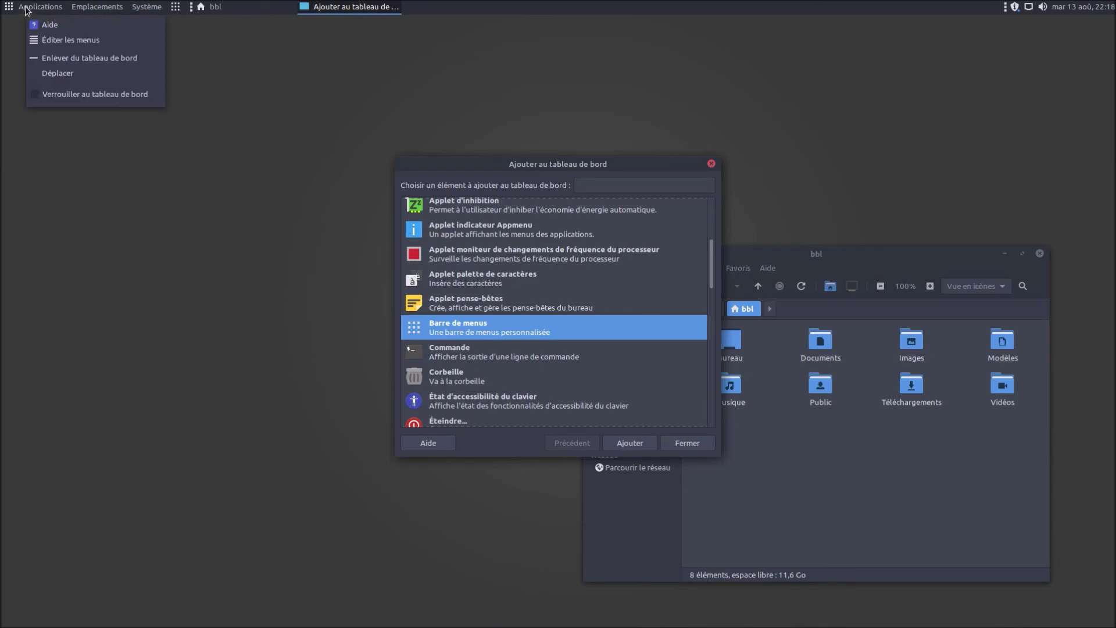
left_click(59, 90)
Remove the original application menu from the panel, and lock the window list directly beside the menu bar.
right_click(179, 7)
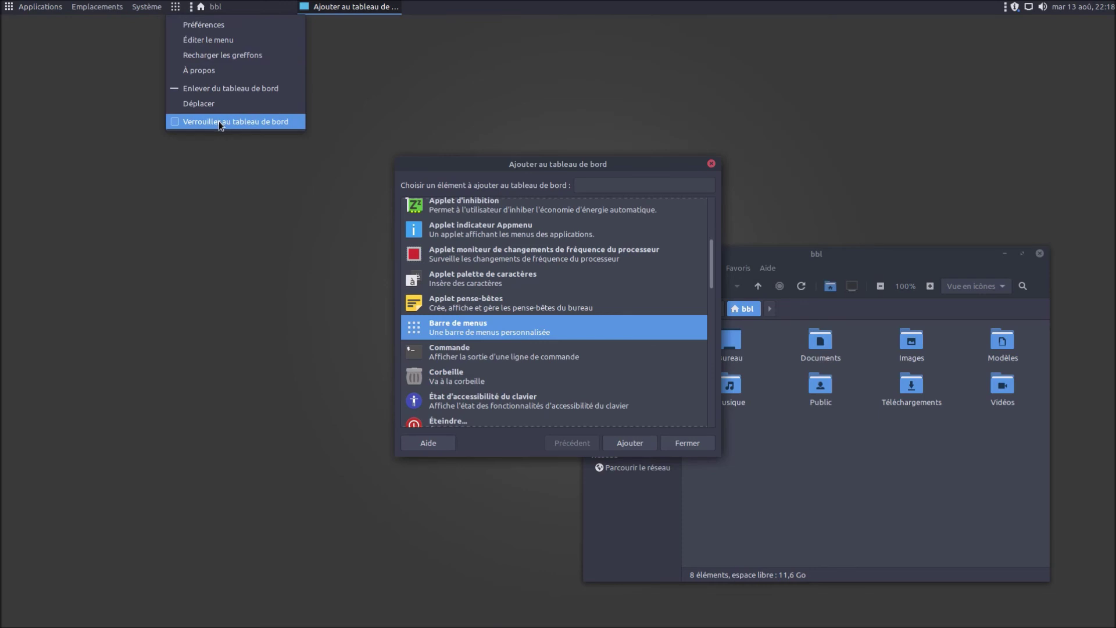
left_click(222, 90)
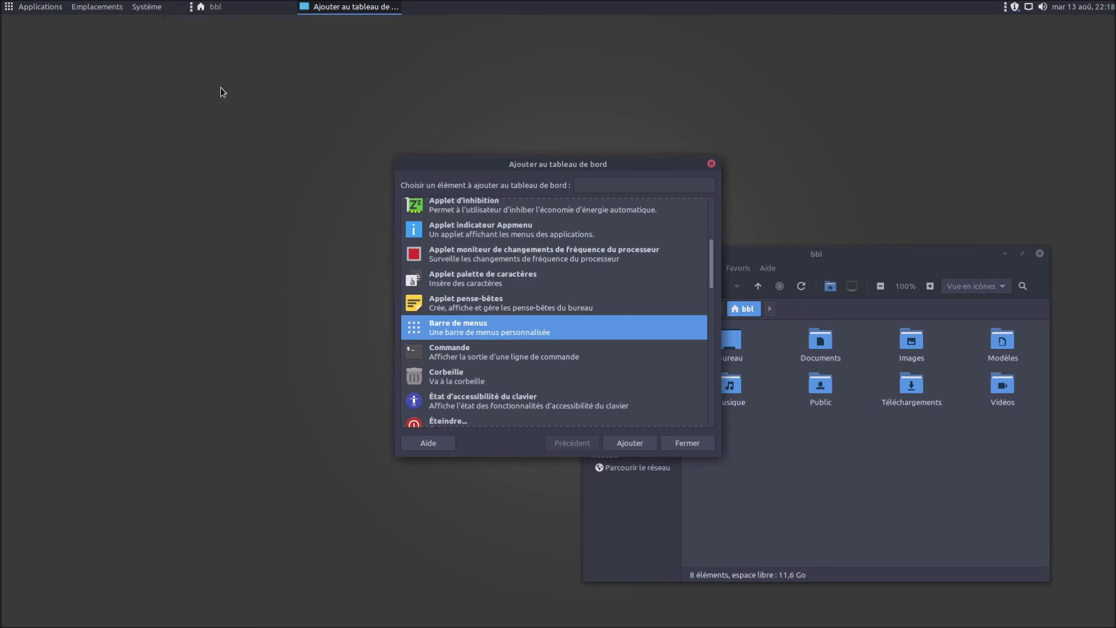
right_click(192, 10)
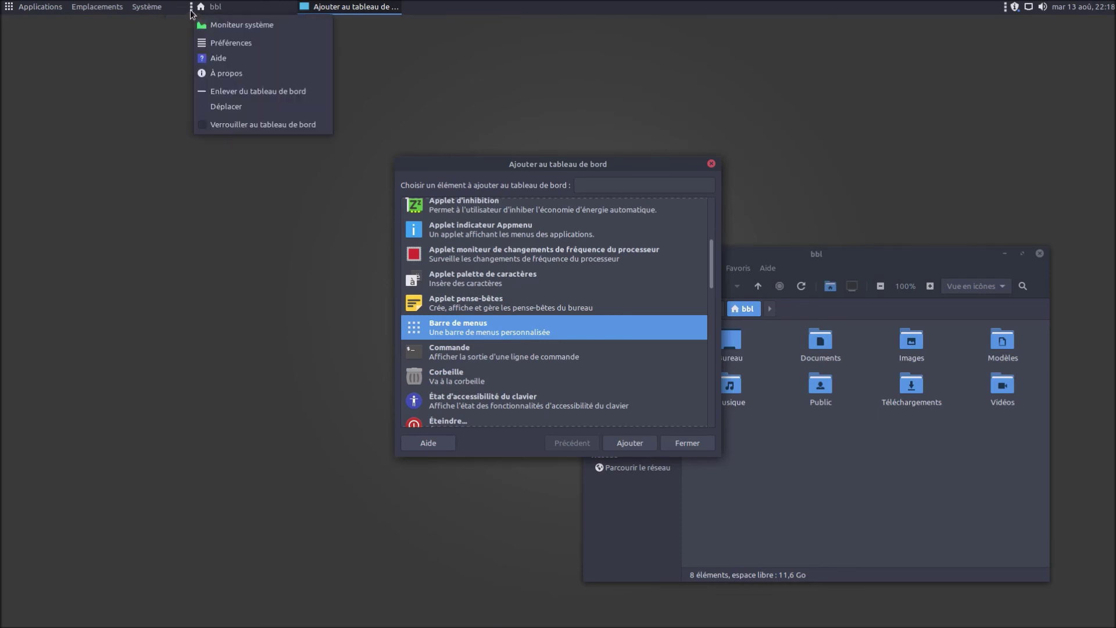
left_click(217, 106)
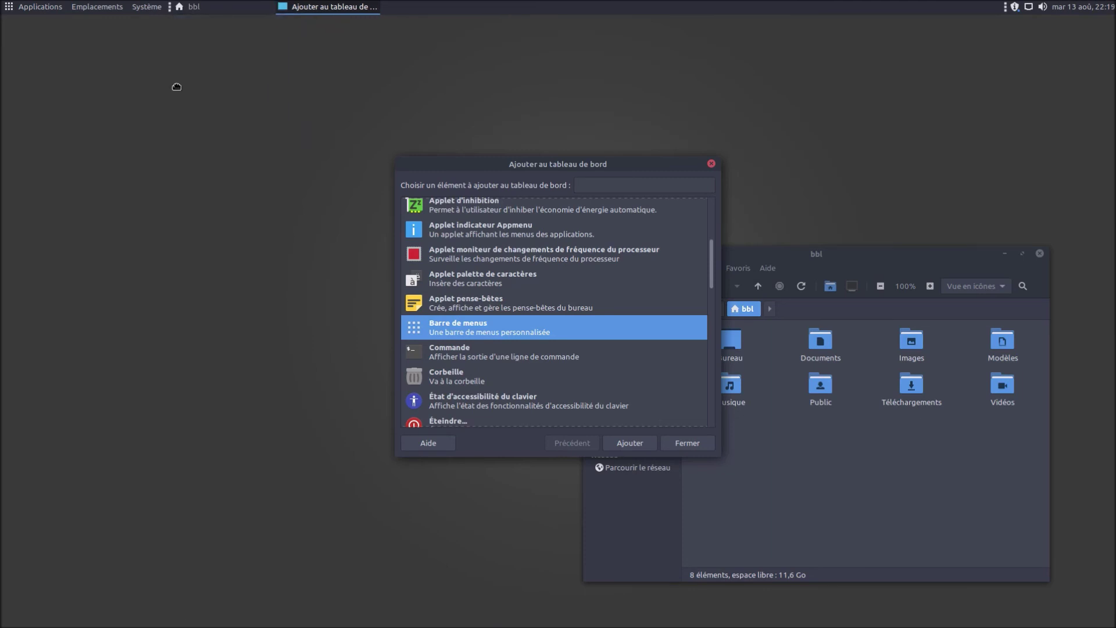
right_click(171, 10)
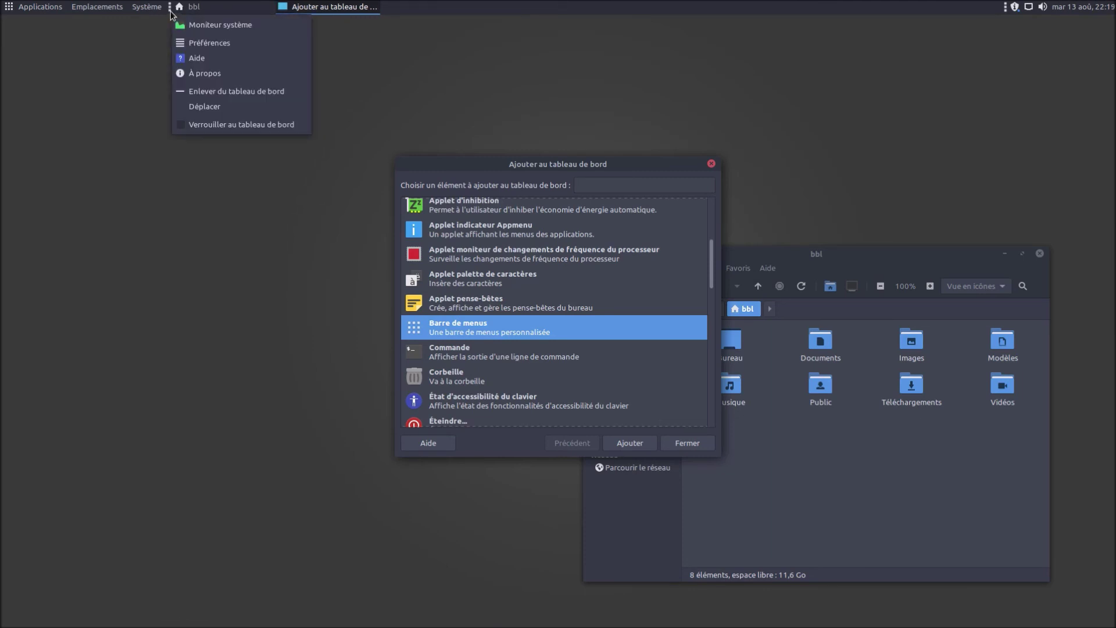
left_click(201, 124)
Check the menu bar's drop-down menus, and add the Menu principal applet to the panel.
left_click(52, 10)
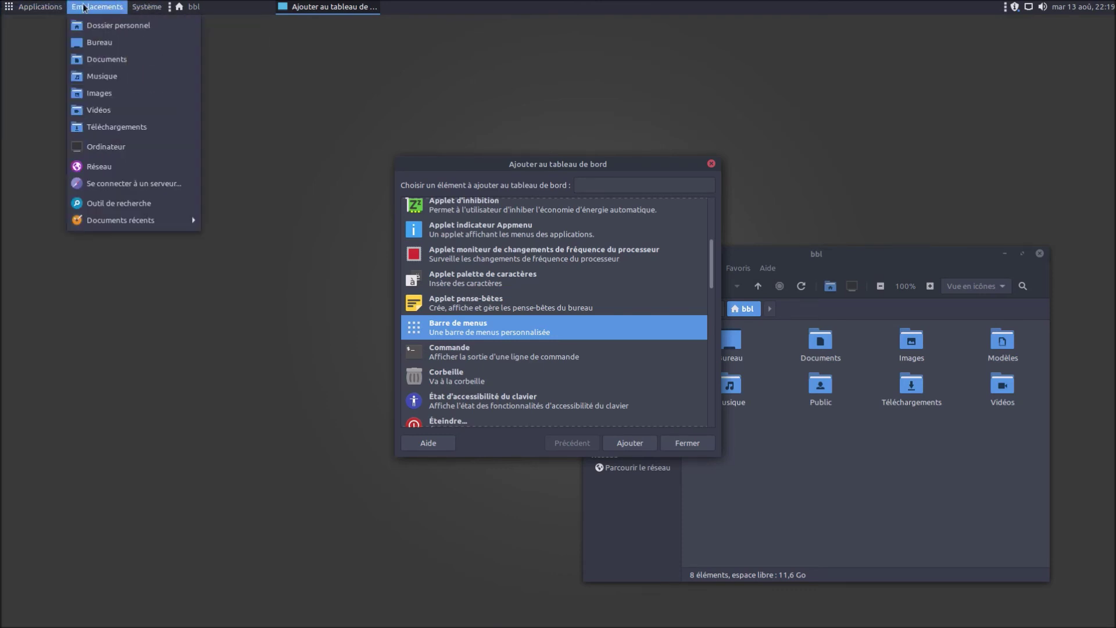
left_click(336, 313)
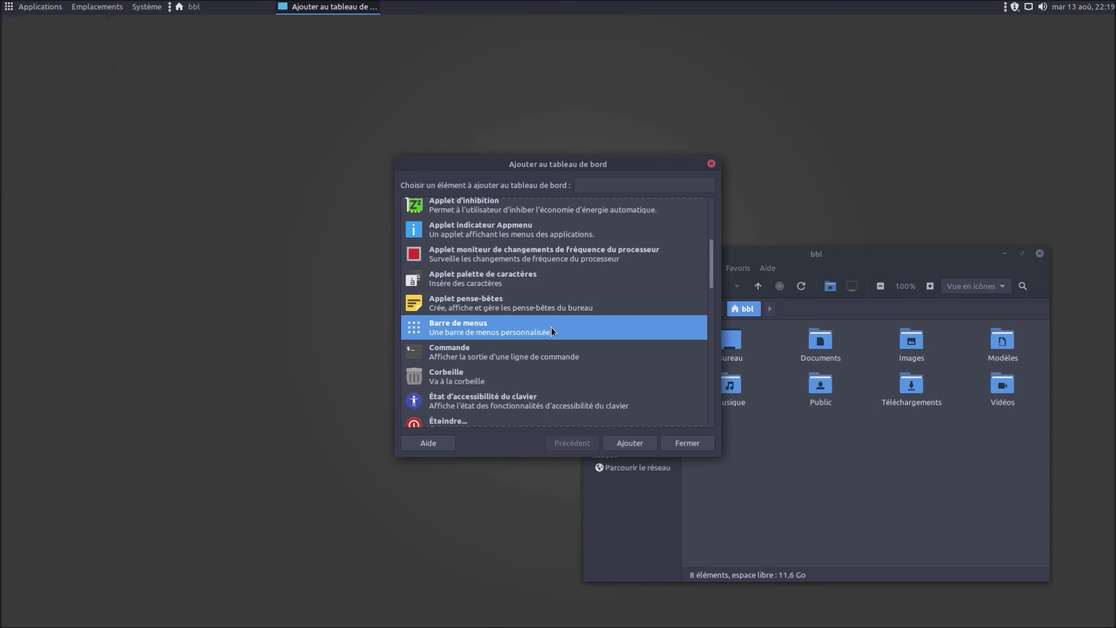
scroll(551, 327, "down", 5)
scroll(550, 327, "down", 3)
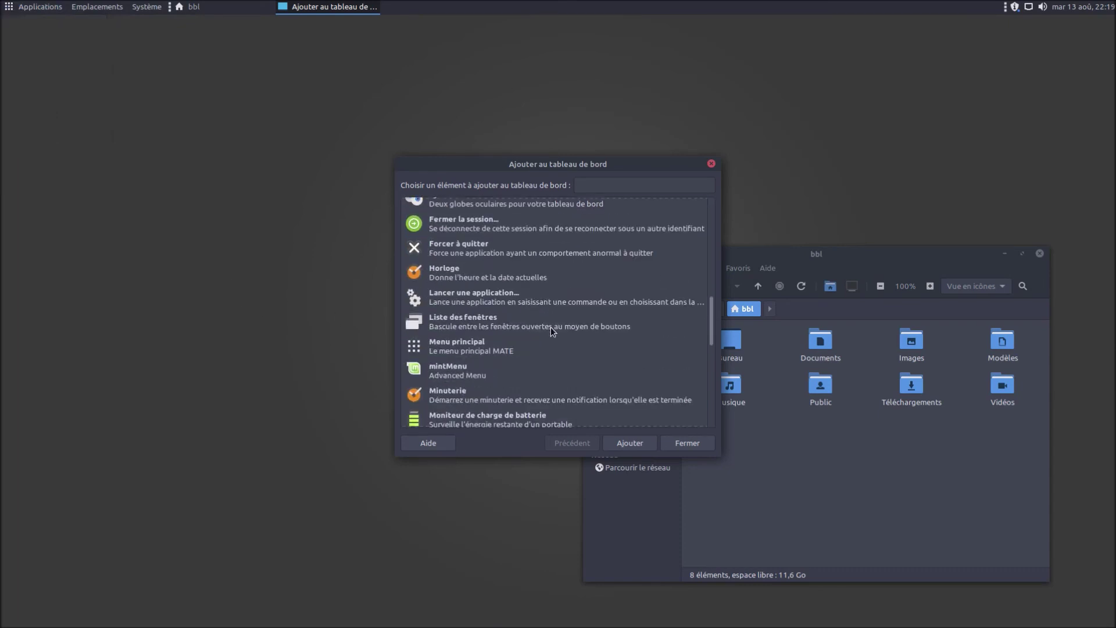
left_click(492, 353)
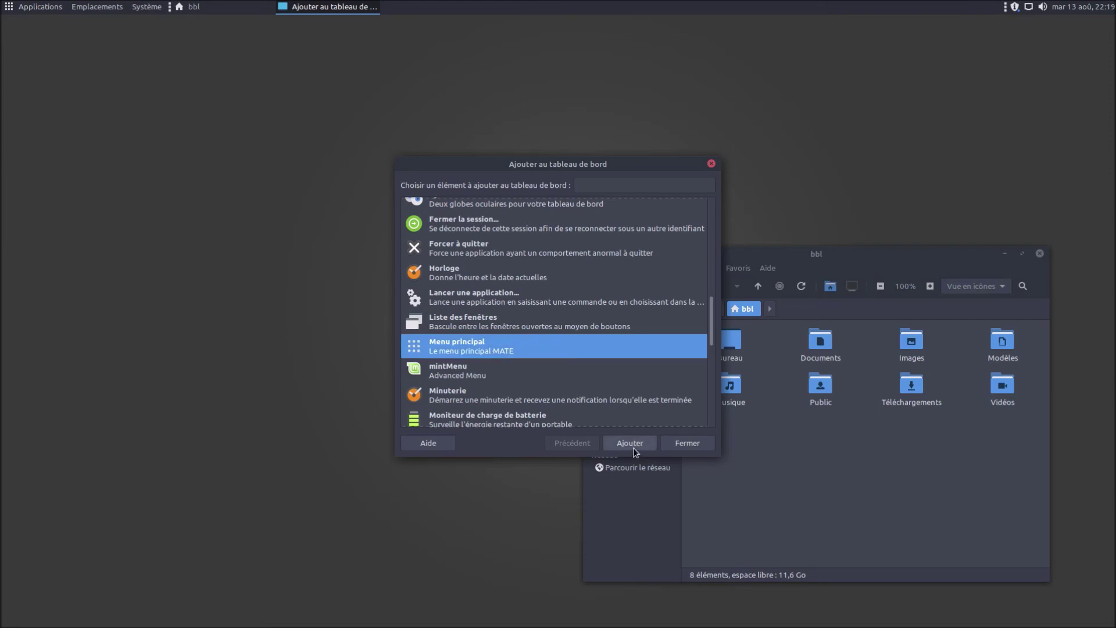
left_click(440, 8)
left_click(440, 8)
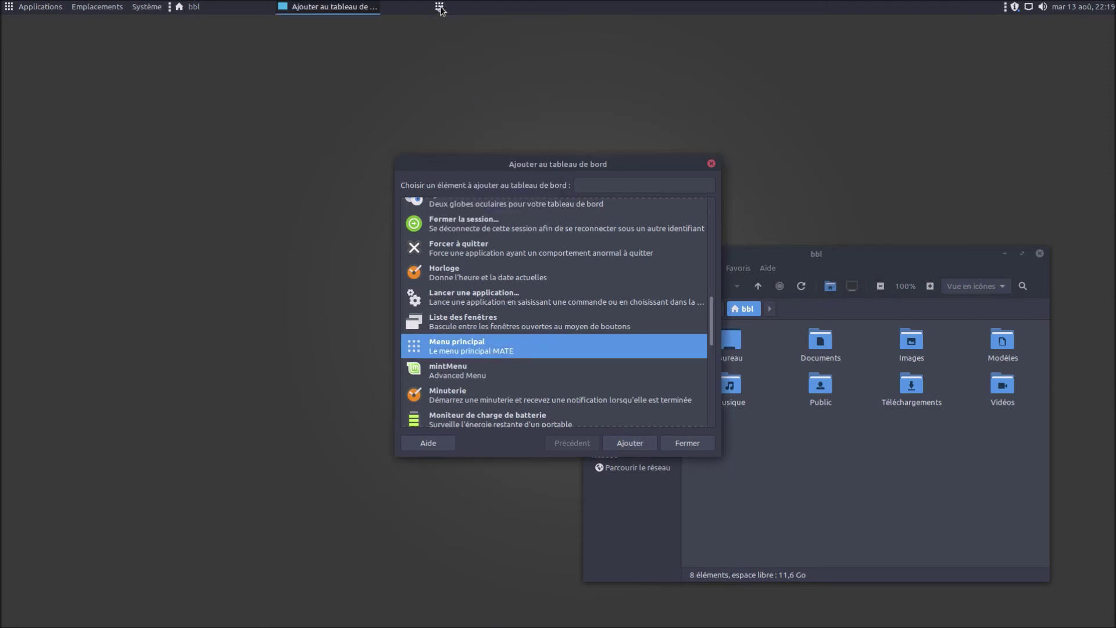
Add the mintMenu applet to the panel, and remove it after viewing its menu.
left_click(484, 377)
left_click(638, 445)
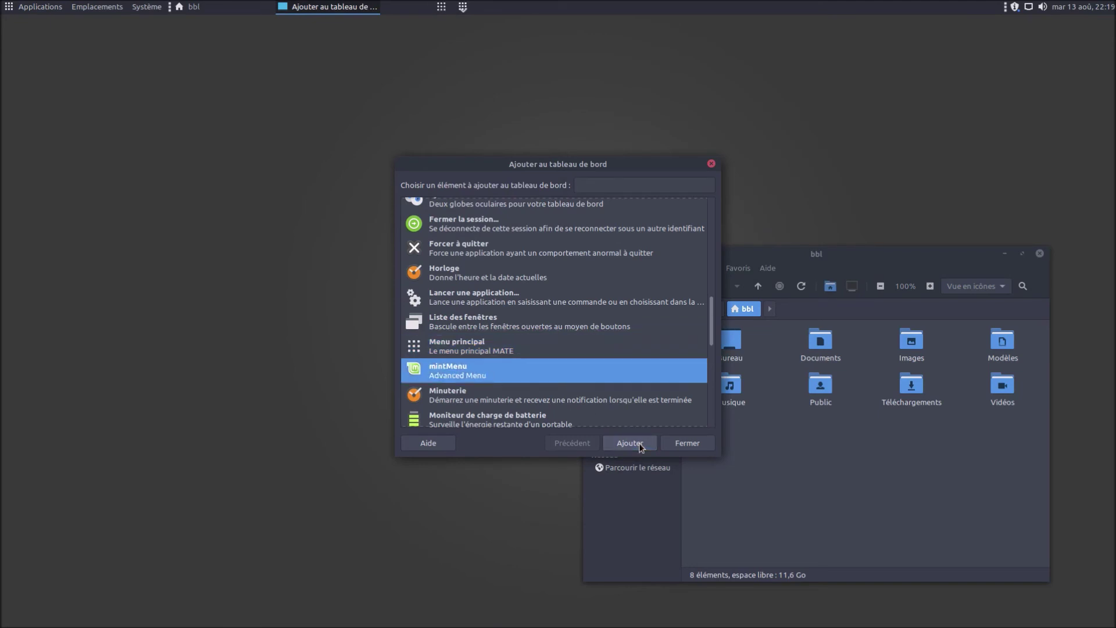
left_click(445, 8)
left_click(445, 9)
right_click(445, 8)
left_click(455, 84)
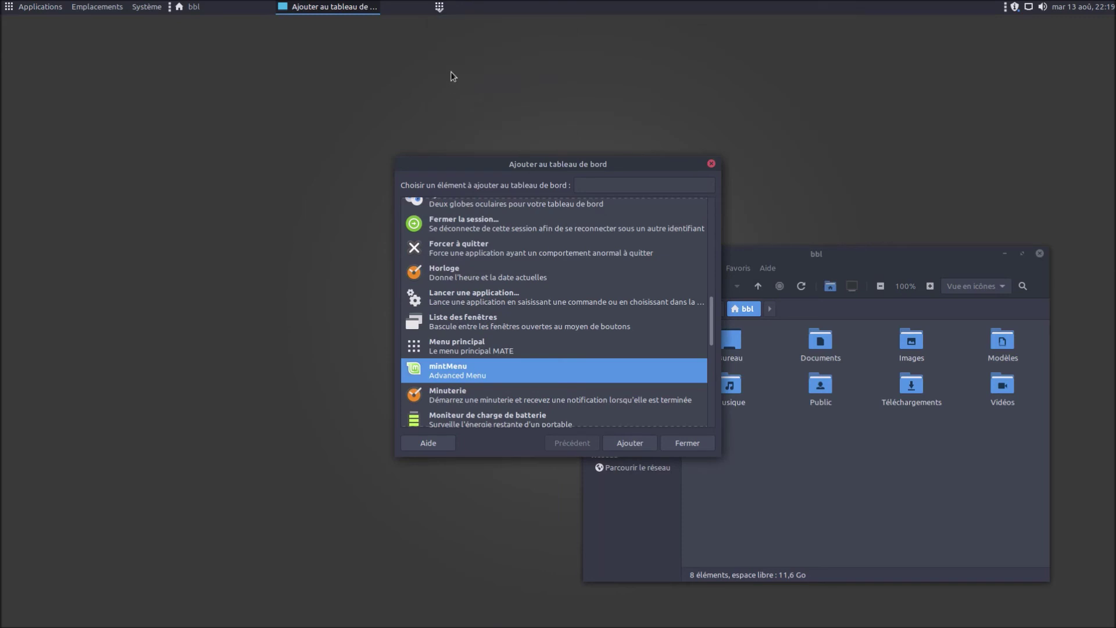
Examine the Menu principal applet's entries and its panel options.
left_click(440, 8)
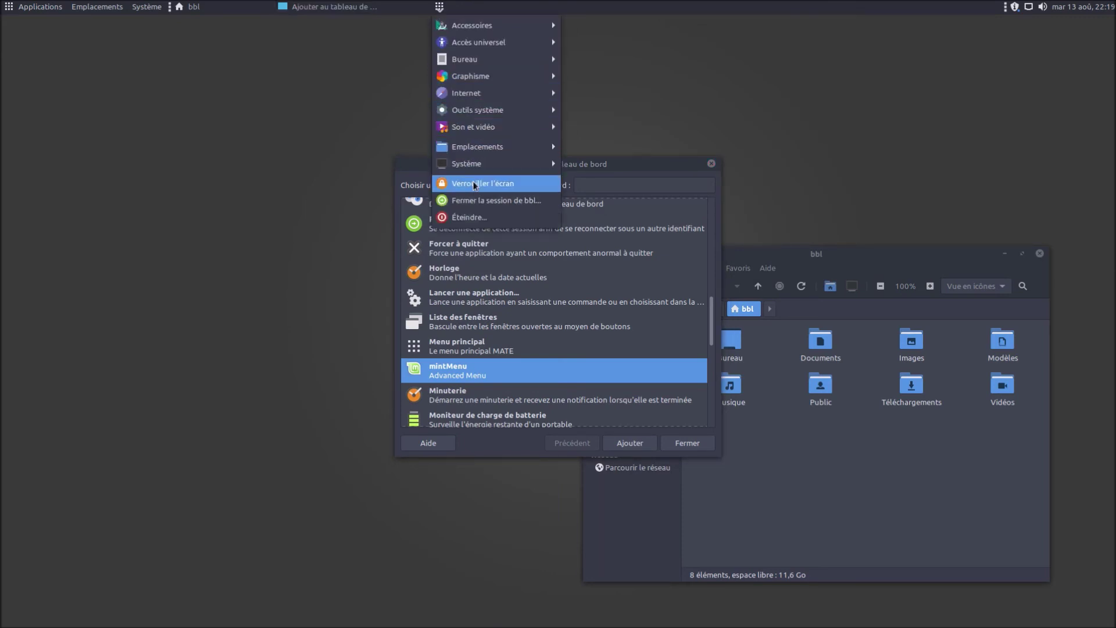
left_click(285, 102)
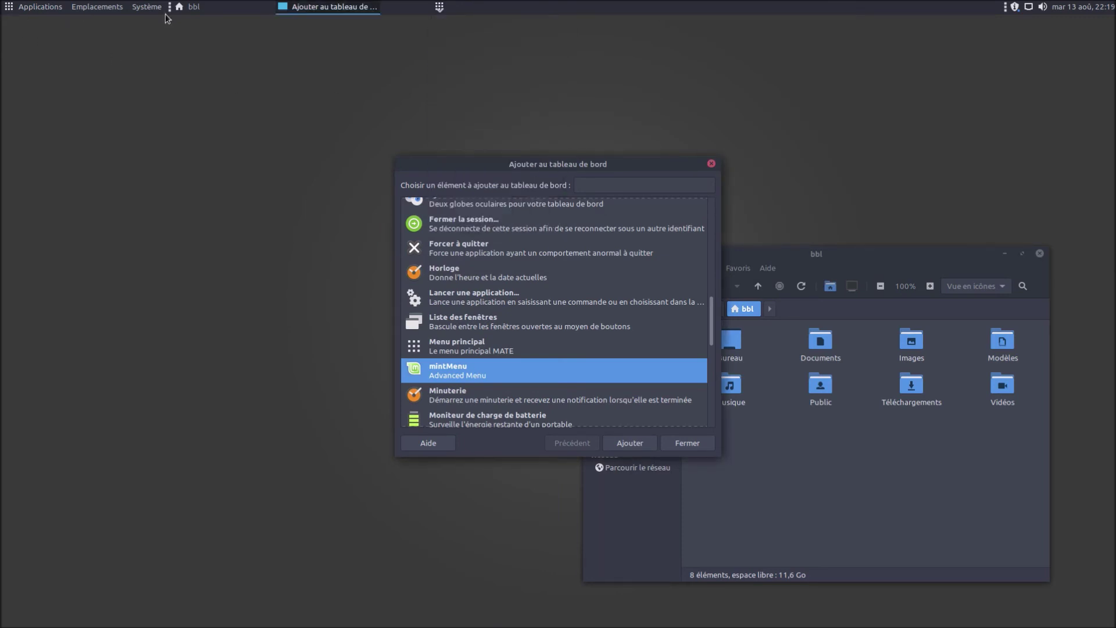
right_click(438, 10)
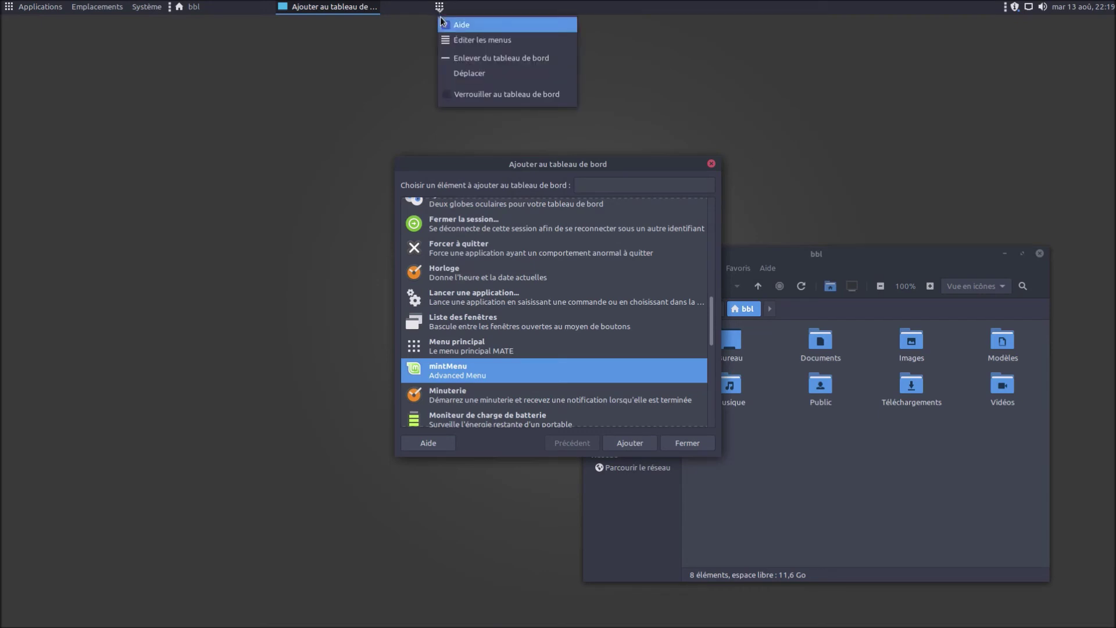
left_click(279, 91)
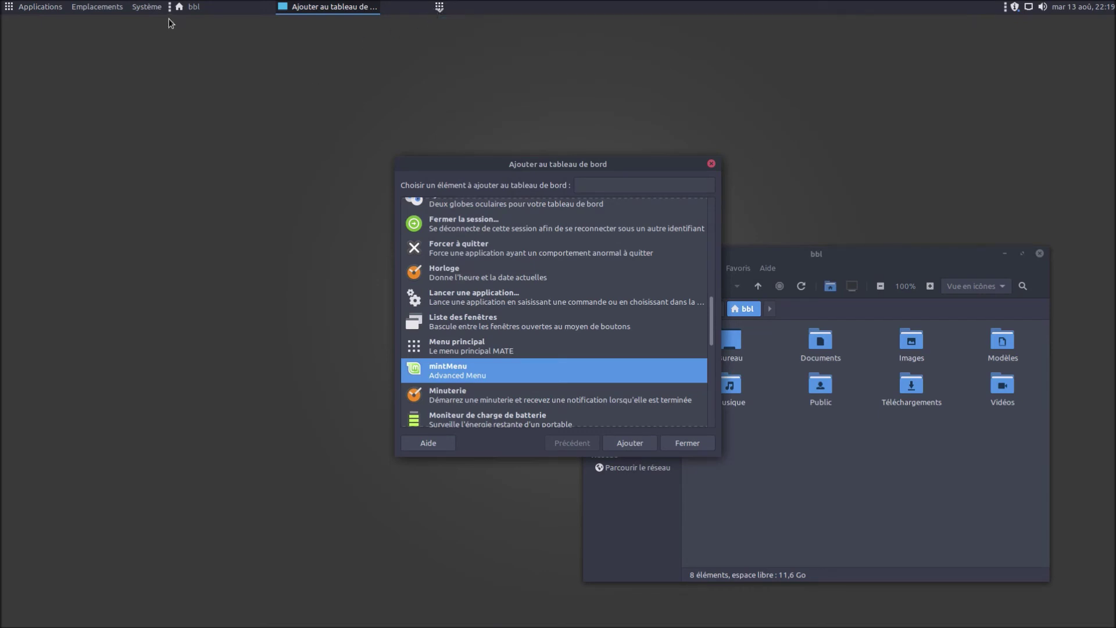
Unlock the window list and the classic menu bar, and remove the menu bar from the panel.
right_click(173, 14)
left_click(204, 119)
right_click(7, 11)
left_click(41, 91)
right_click(26, 9)
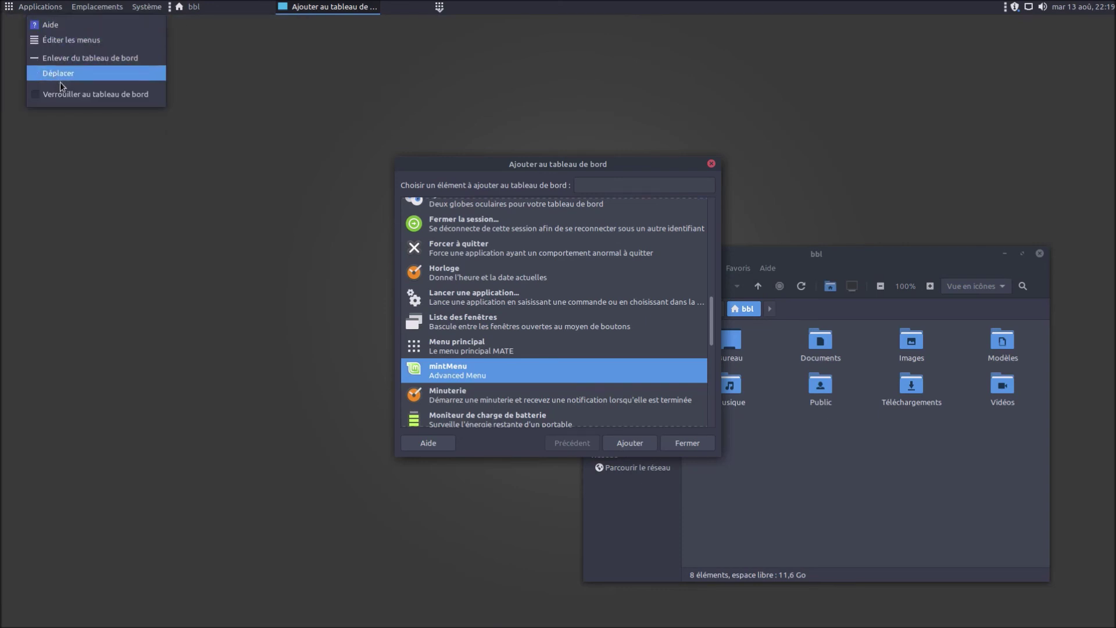
left_click(64, 58)
Move the Menu principal applet to the far left end of the panel and lock it there.
right_click(441, 11)
left_click(474, 73)
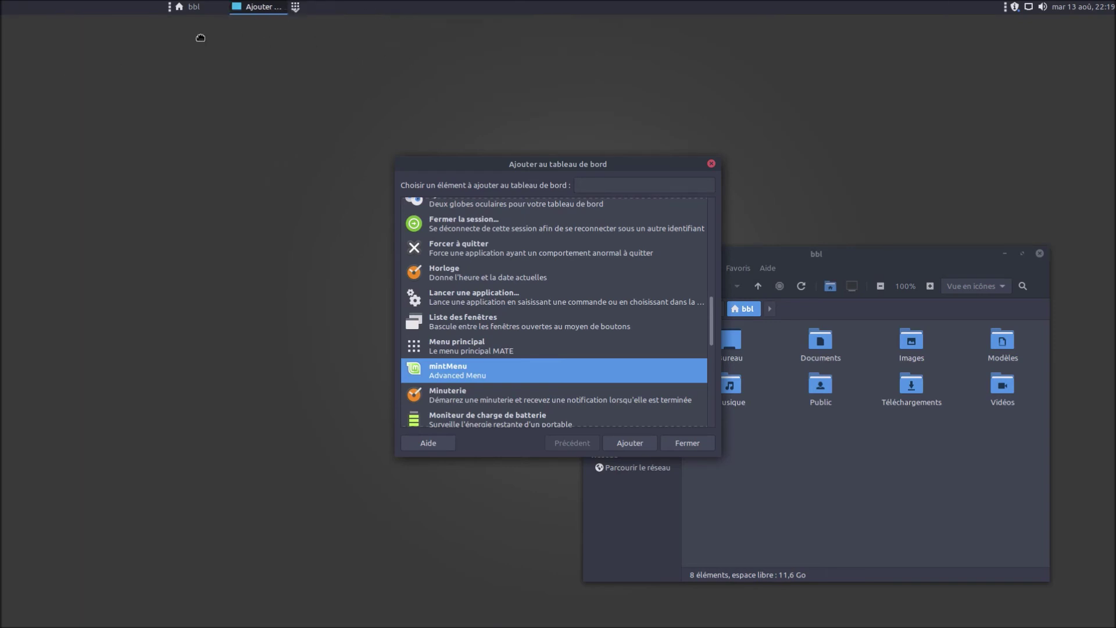
left_click(5, 9)
right_click(5, 10)
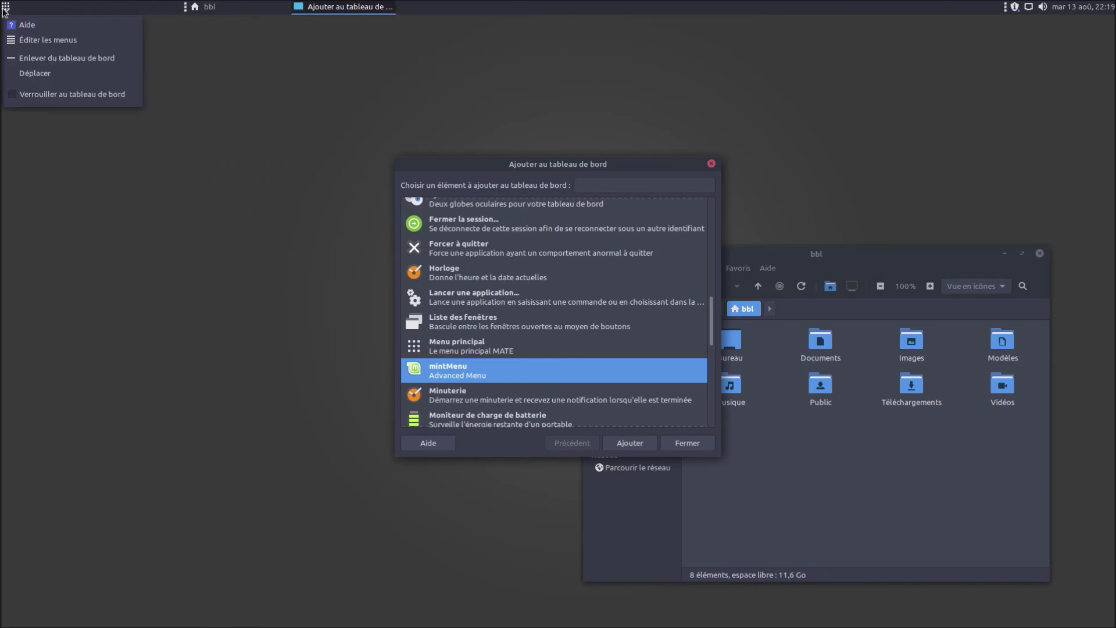
left_click(37, 92)
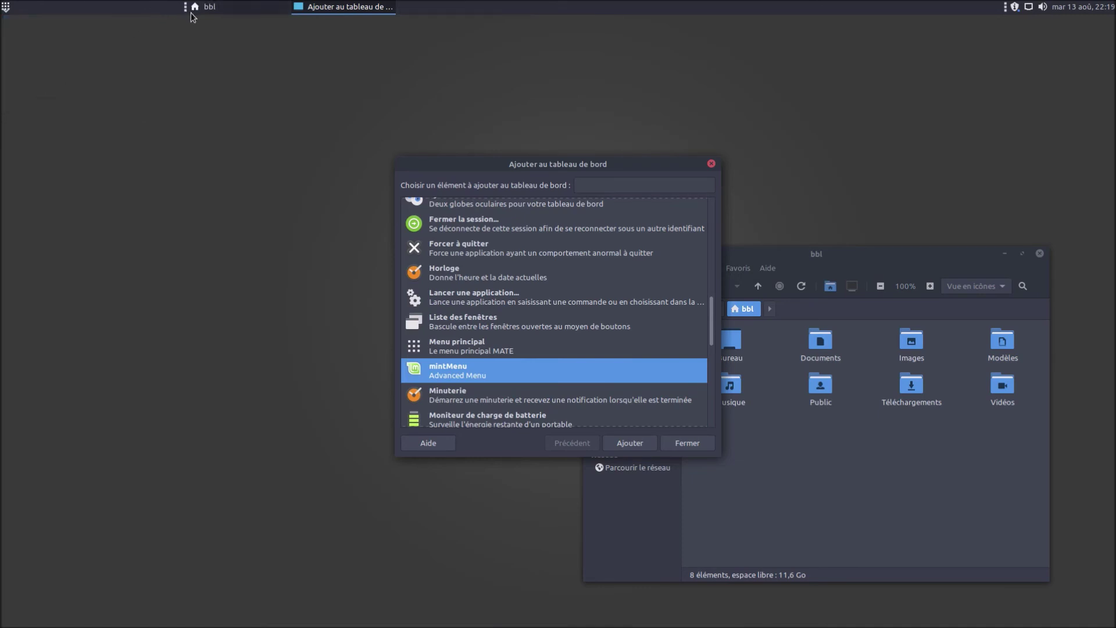
Move the window list directly beside the Menu principal applet and lock it to the panel.
right_click(188, 12)
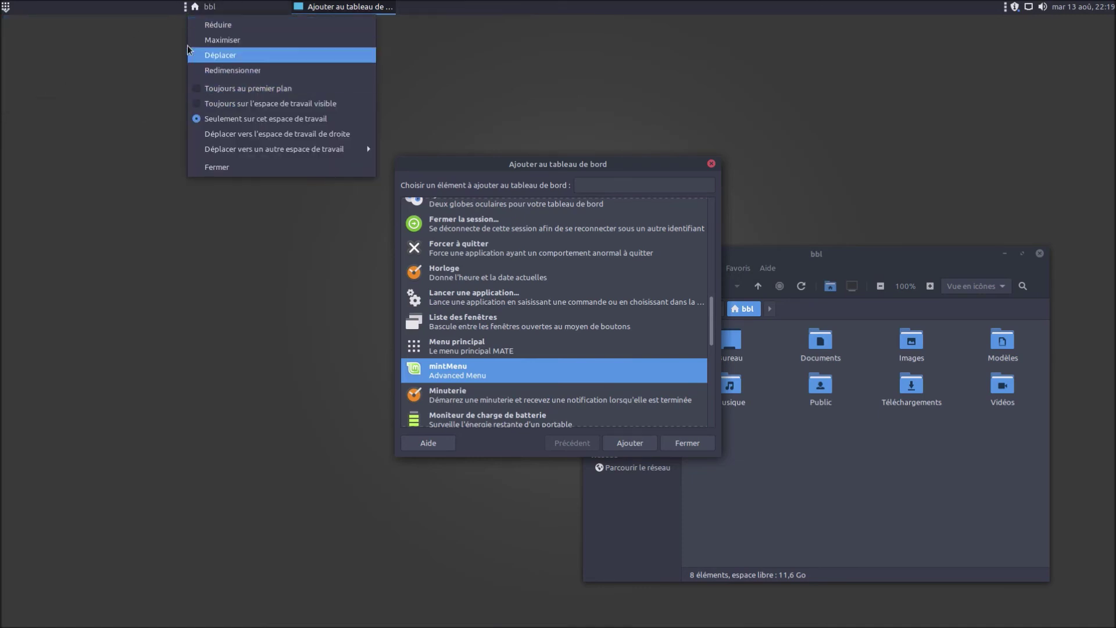
left_click(186, 11)
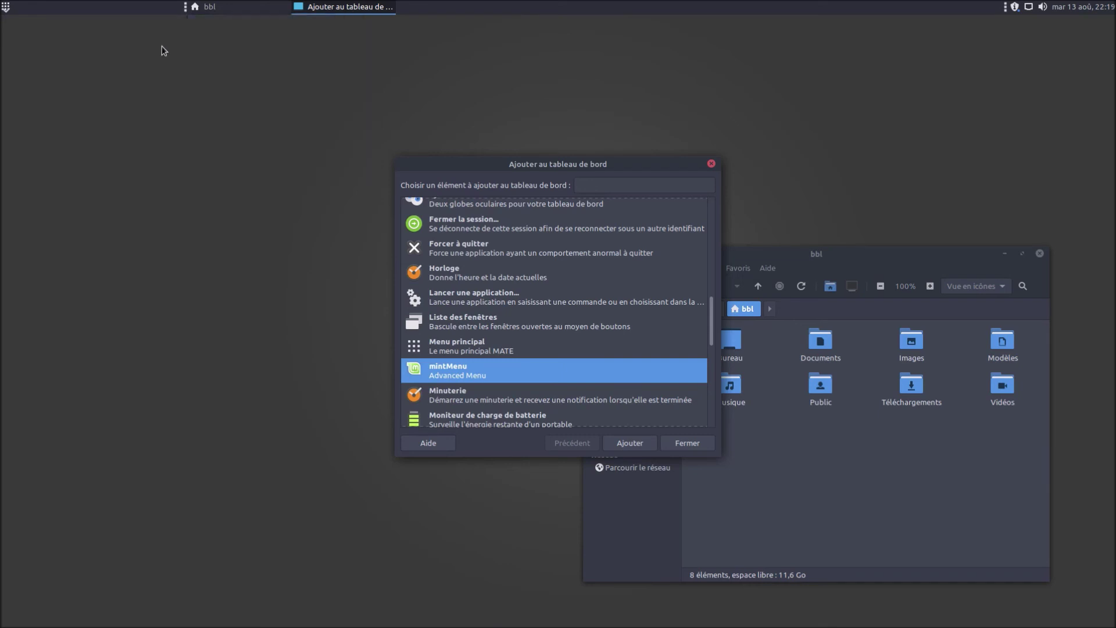
right_click(186, 8)
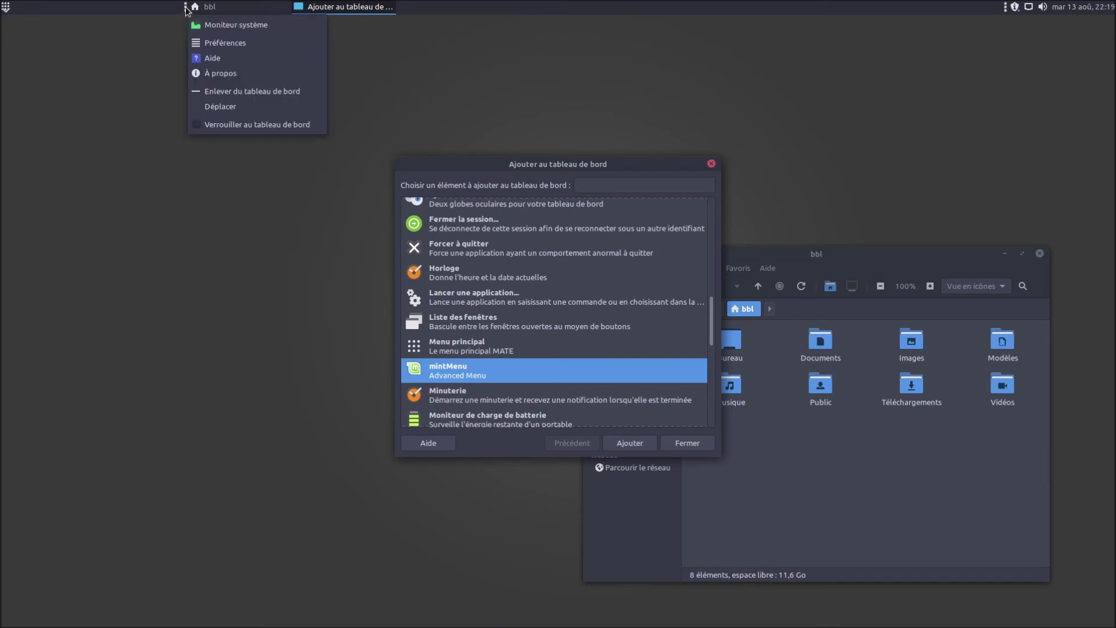
left_click(201, 107)
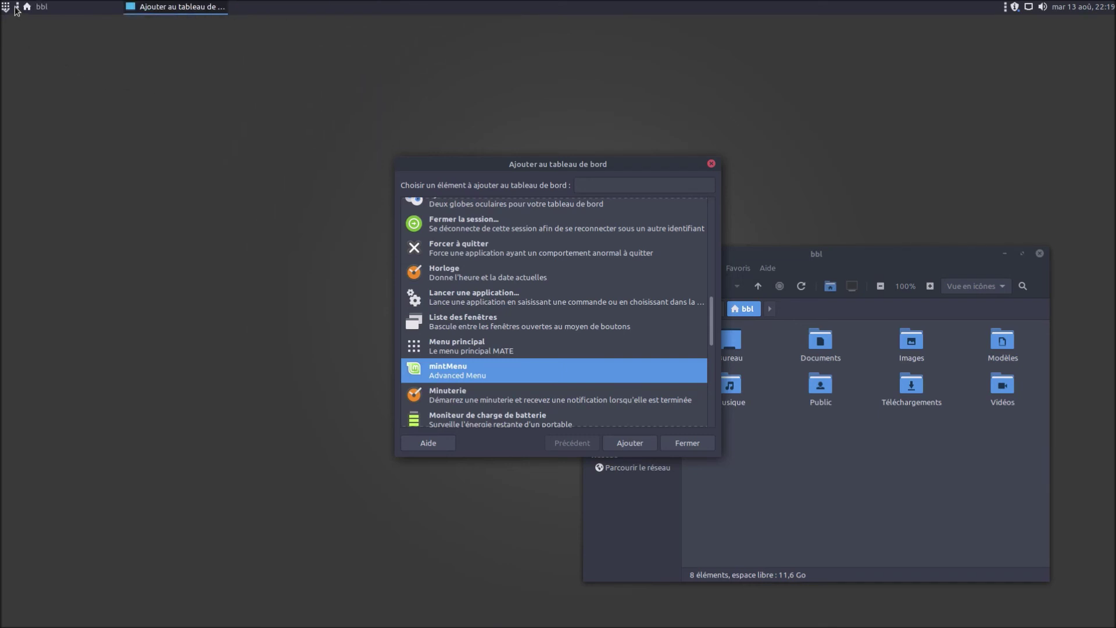
right_click(17, 8)
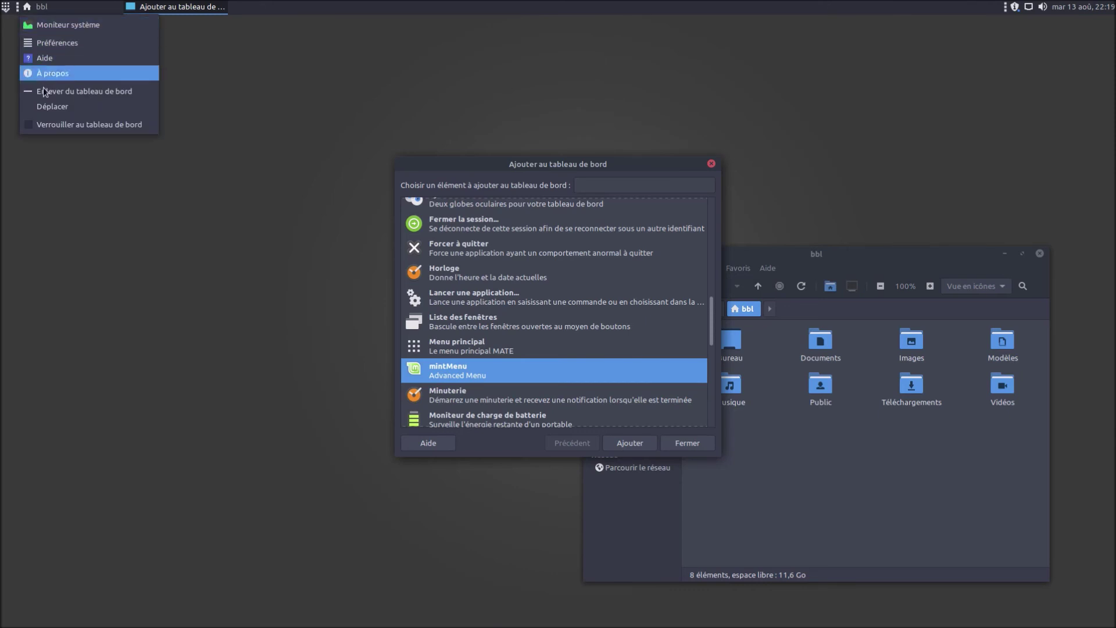
left_click(52, 117)
Check the relocated Menu principal's entries, and close the panel item chooser and the file manager.
left_click(6, 7)
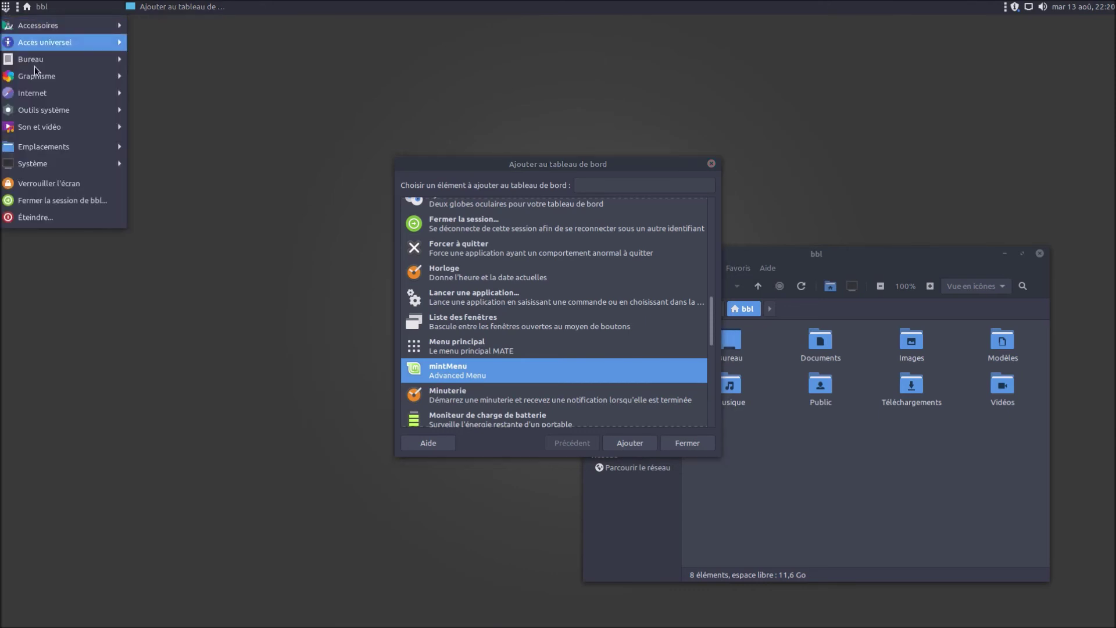
left_click(348, 325)
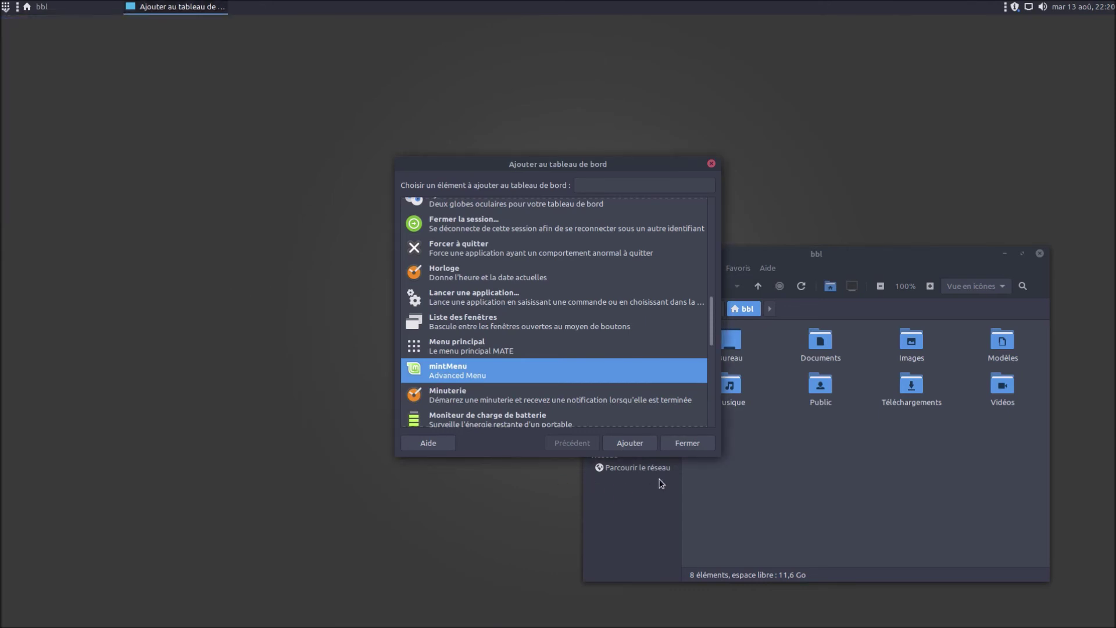
left_click(683, 444)
left_click(1040, 253)
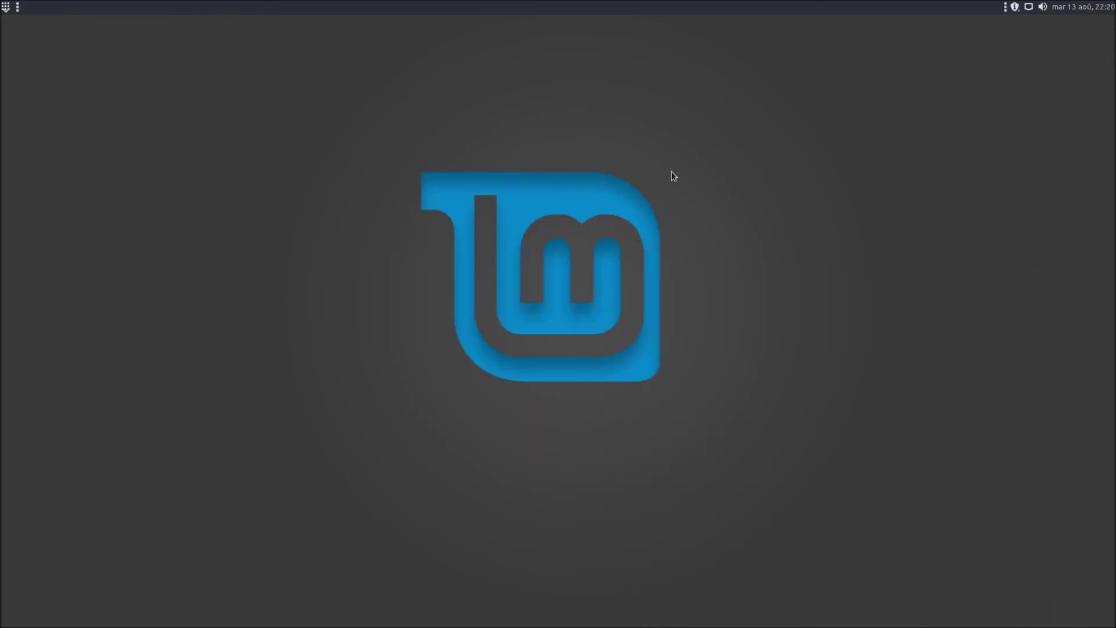
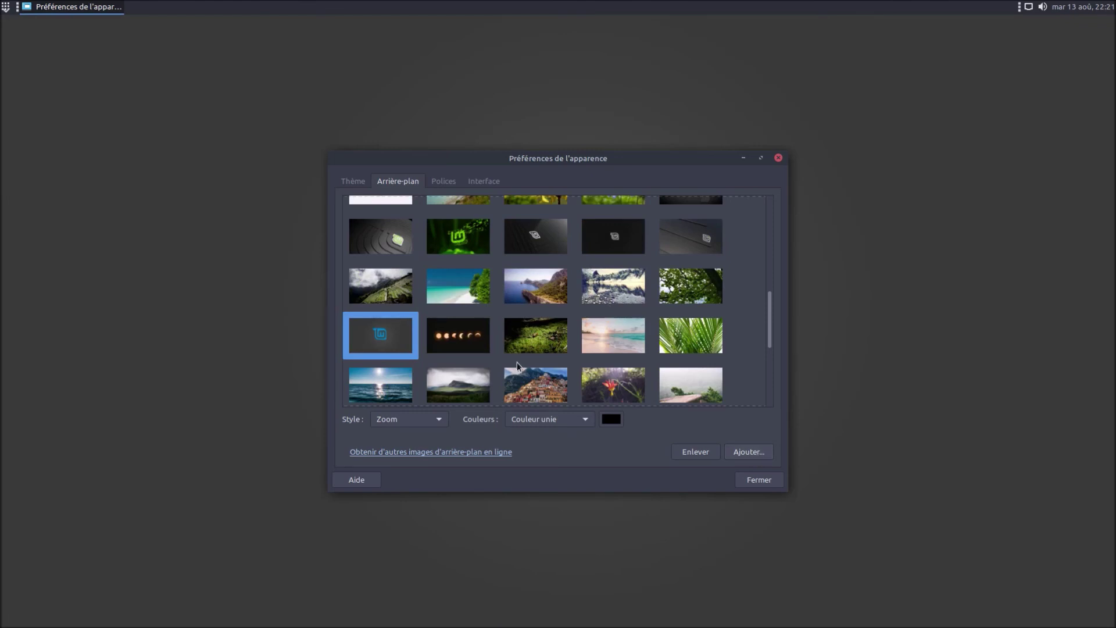
Add all the mint-wall-cadeau images from the wall folder in Images to the desktop backgrounds.
left_click(751, 457)
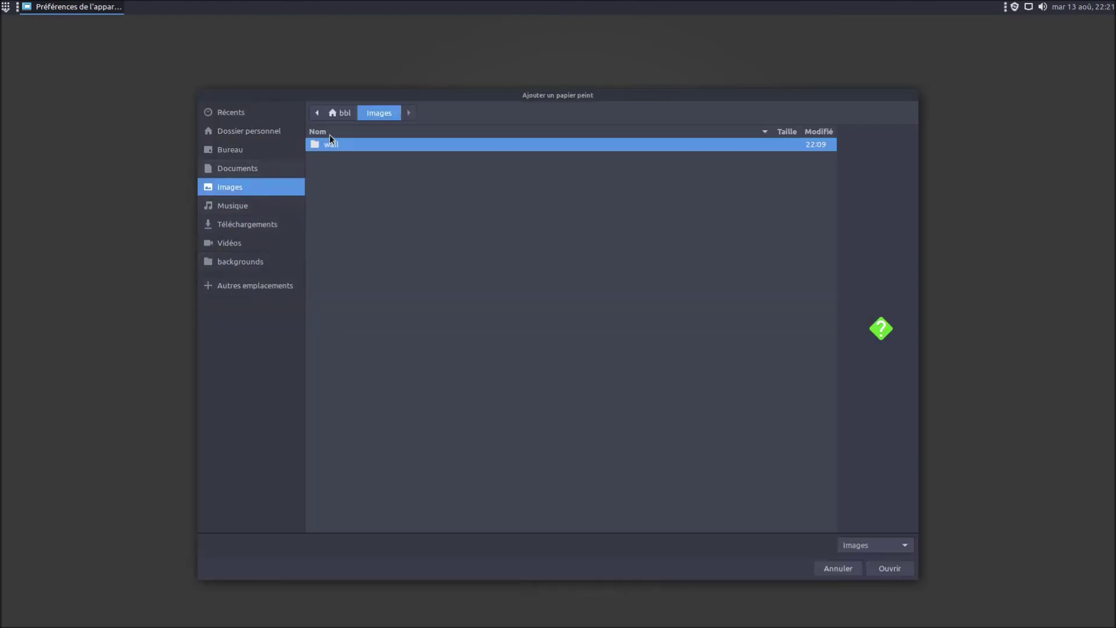
double_click(333, 146)
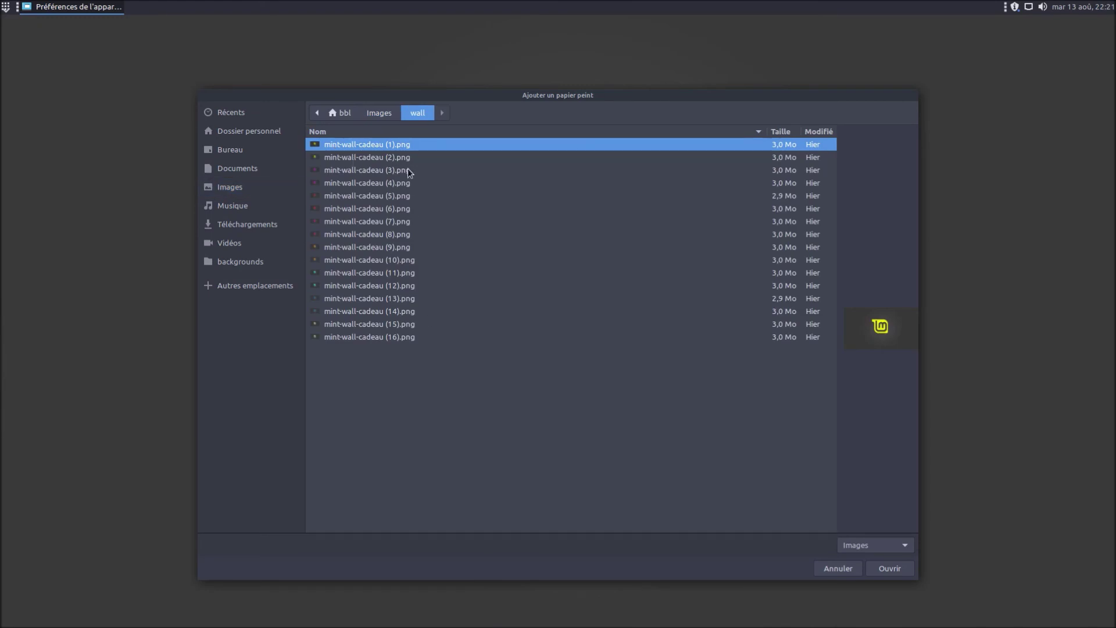
key("shift+Down")
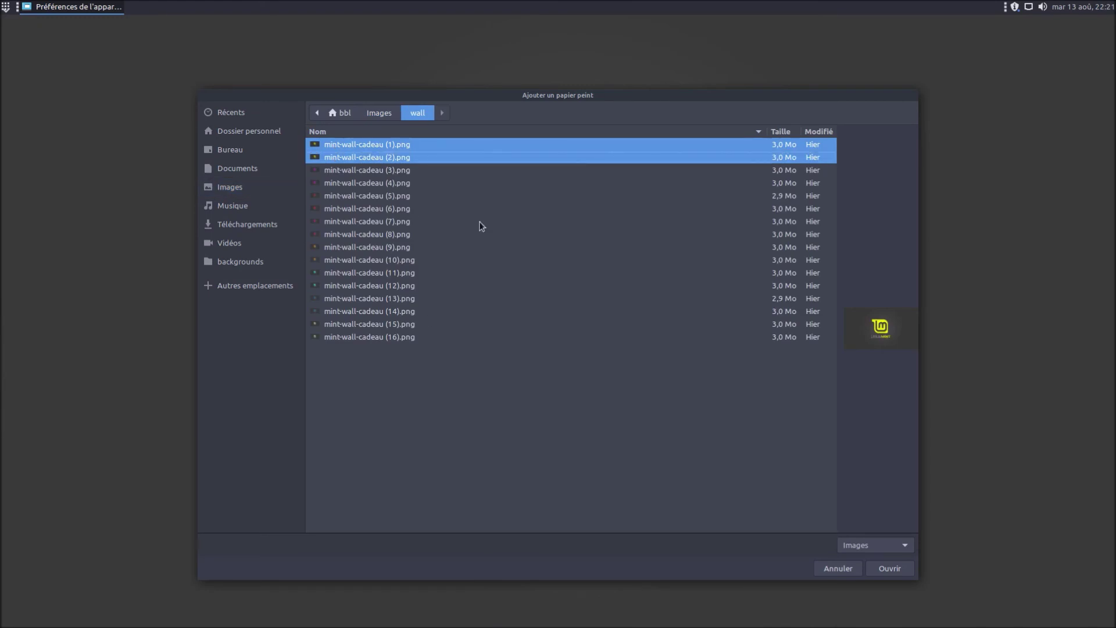
key("ctrl+a")
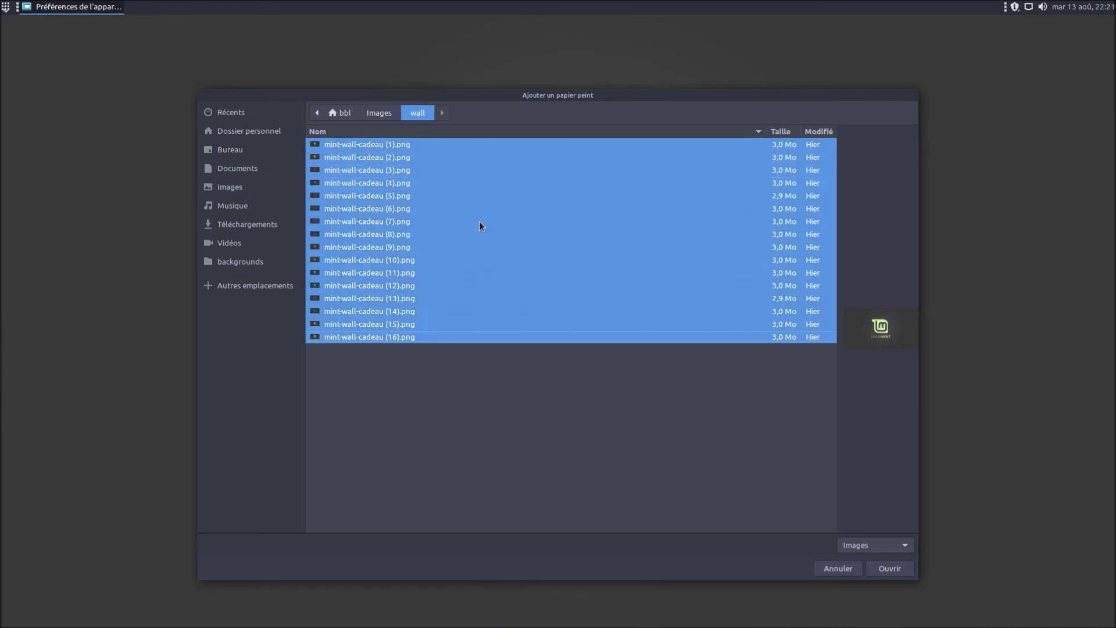
left_click(890, 569)
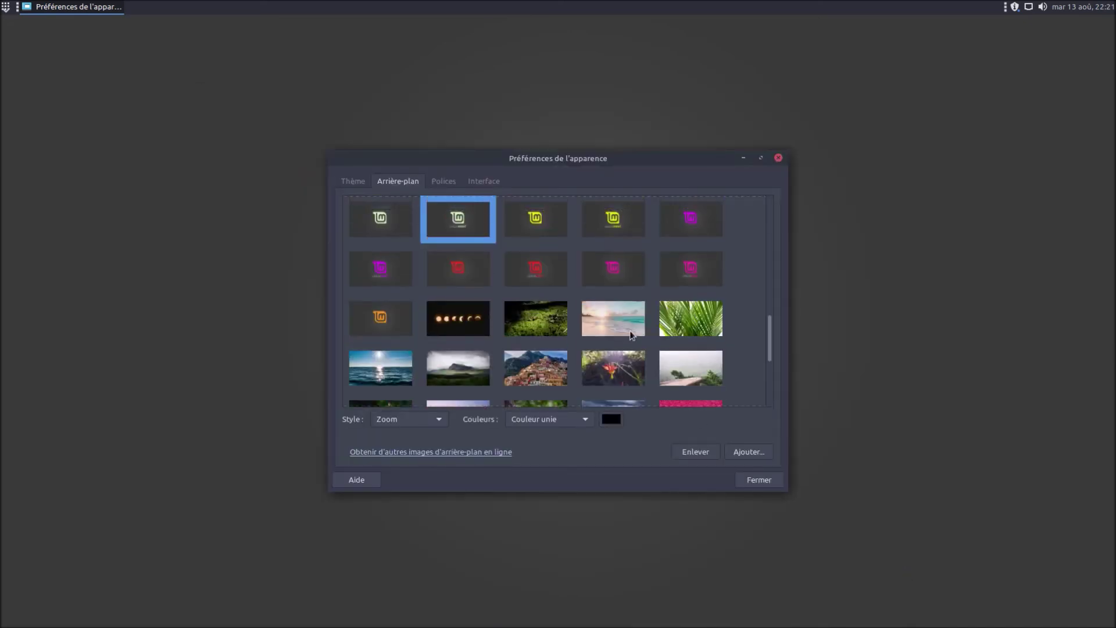
Set the purple Mint logo image without text as the desktop background, and close the appearance preferences.
left_click(690, 223)
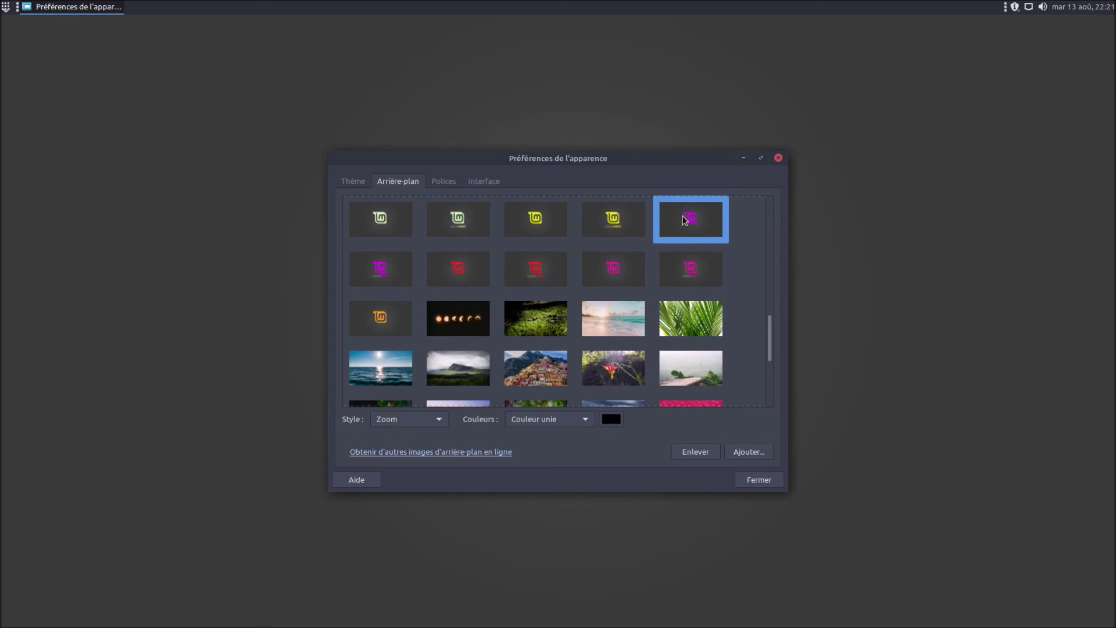
left_click_drag(655, 161, 806, 161)
left_click(910, 484)
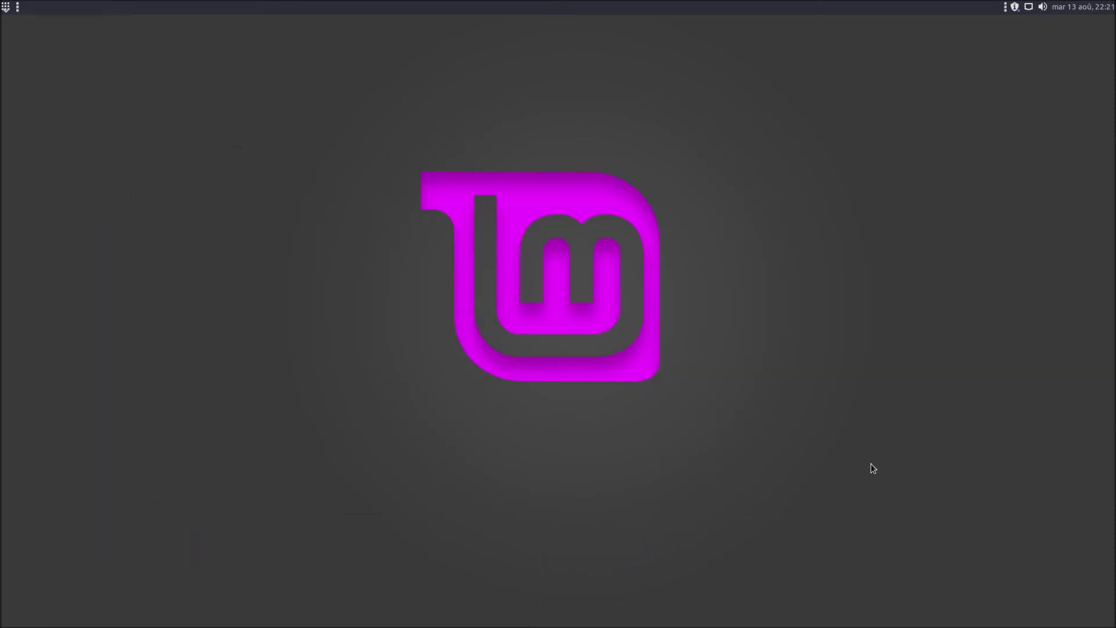
Open the Apparence preferences from the Centre de contrôle.
left_click(5, 7)
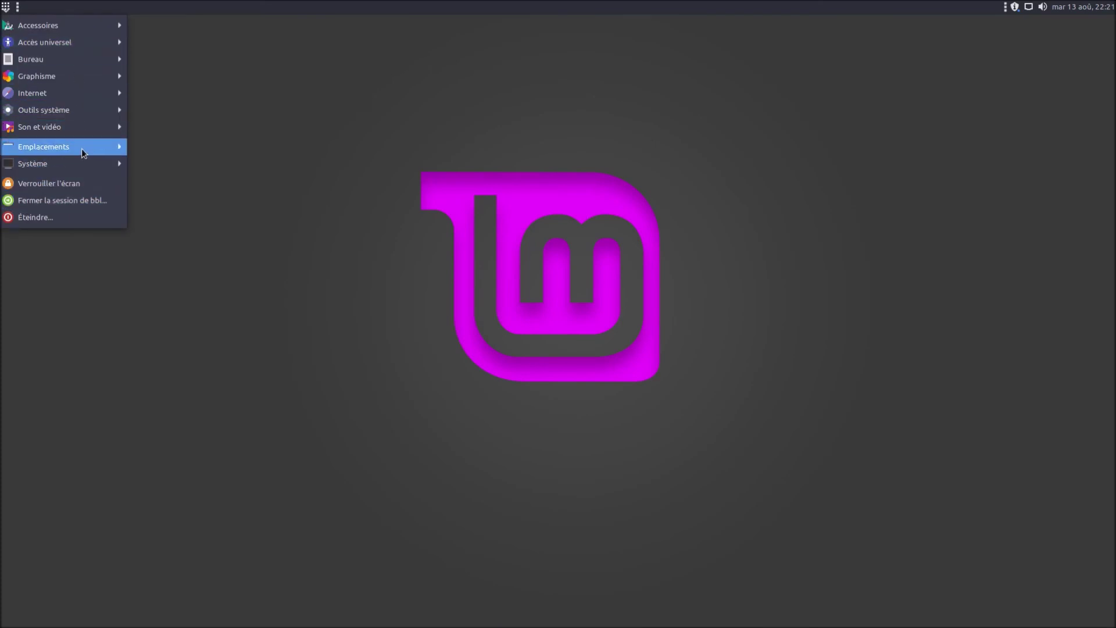
mouse_move(82, 148)
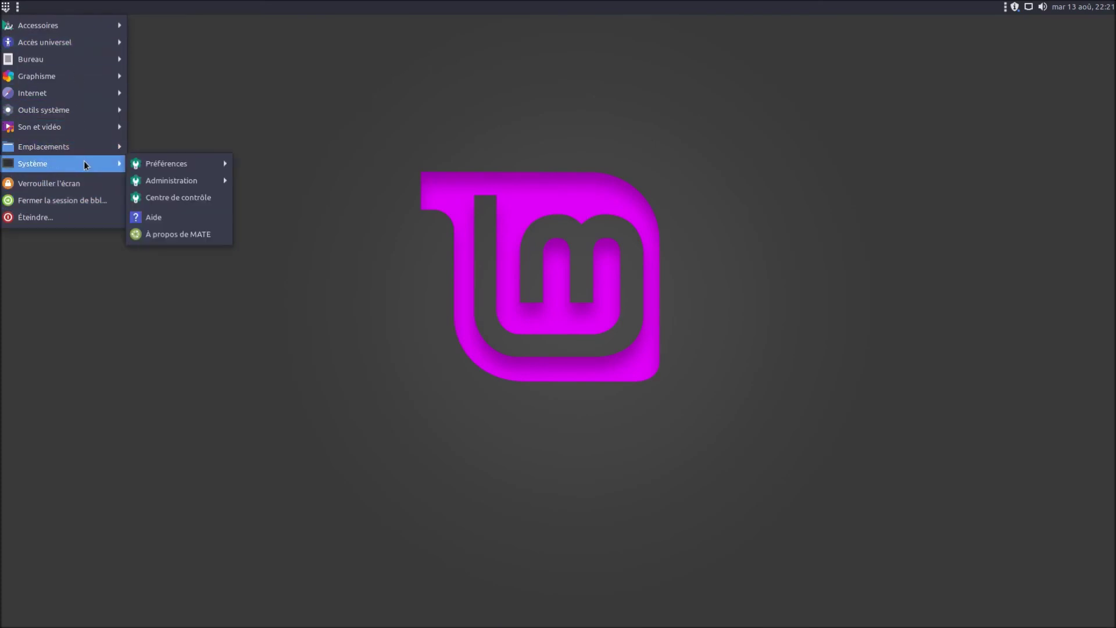
left_click(220, 196)
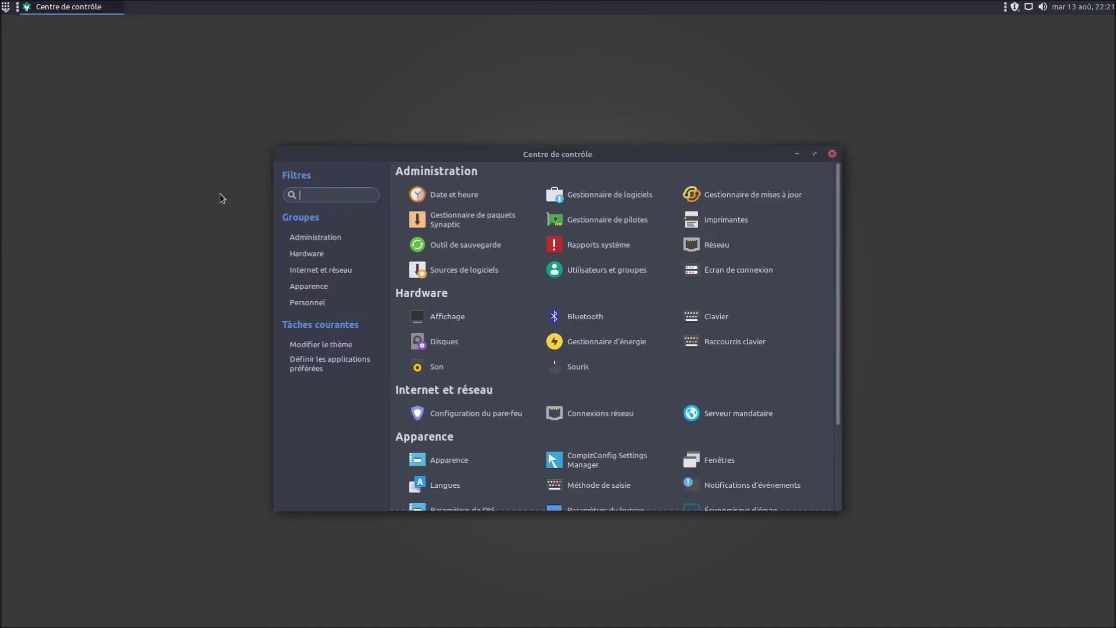
left_click(457, 459)
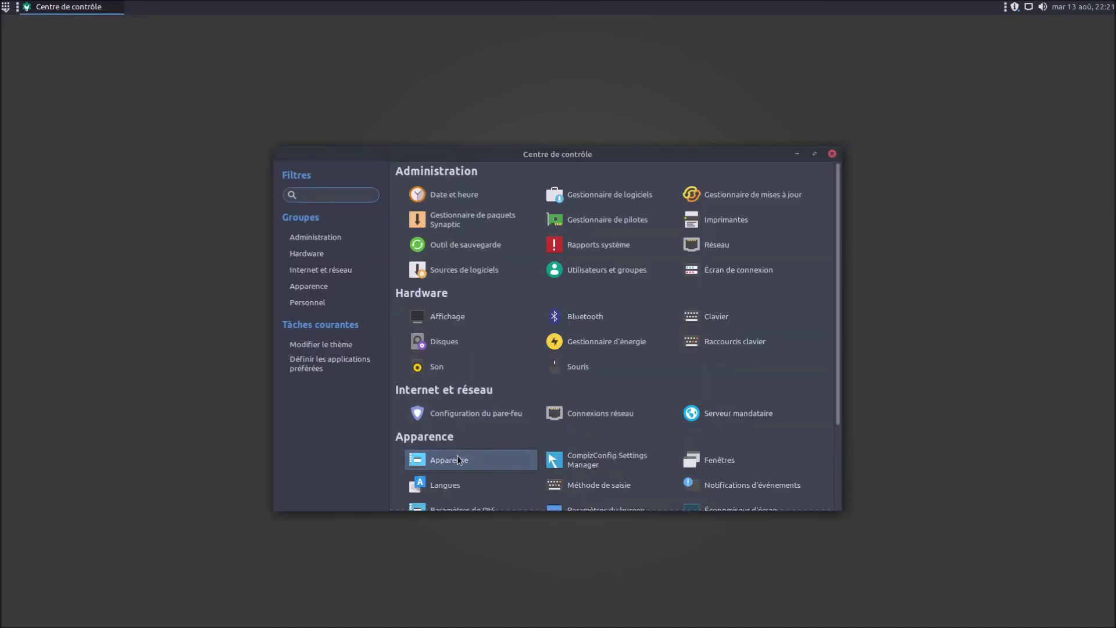
Examine the colour variants of the Mint-X and Mint-Y themes in the appearance preferences.
scroll(621, 308, "down", 5)
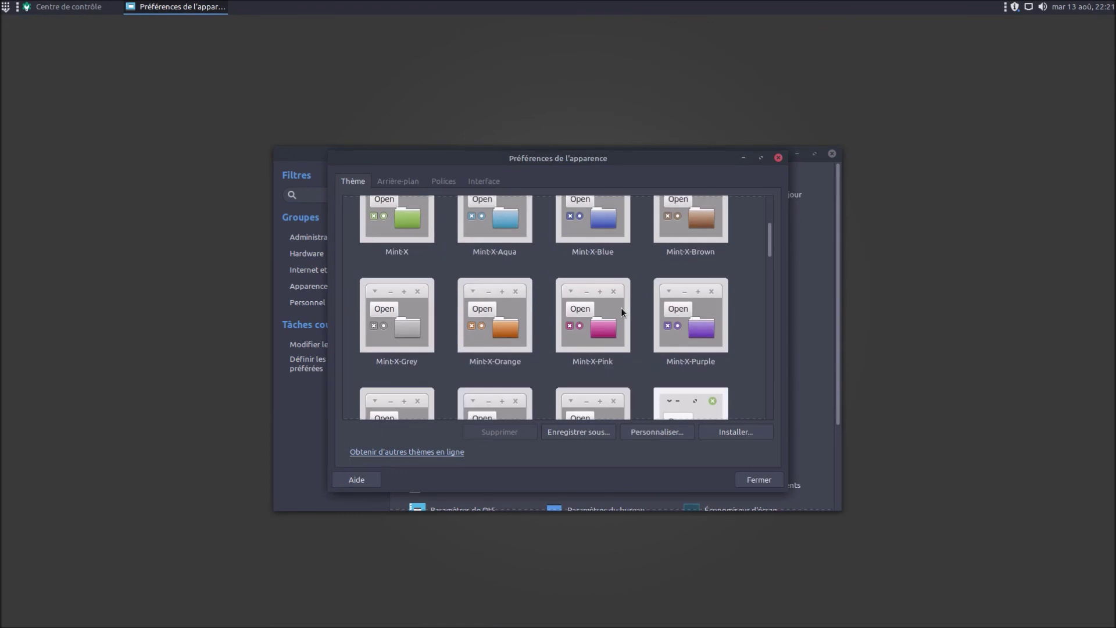
scroll(621, 312, "down", 10)
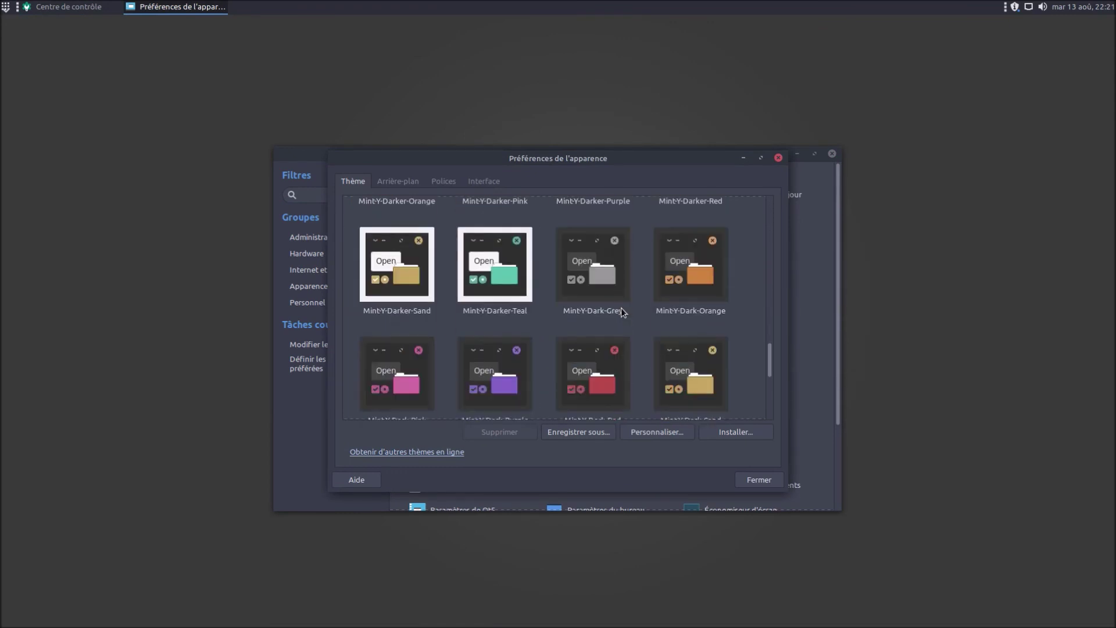
scroll(621, 312, "down", 4)
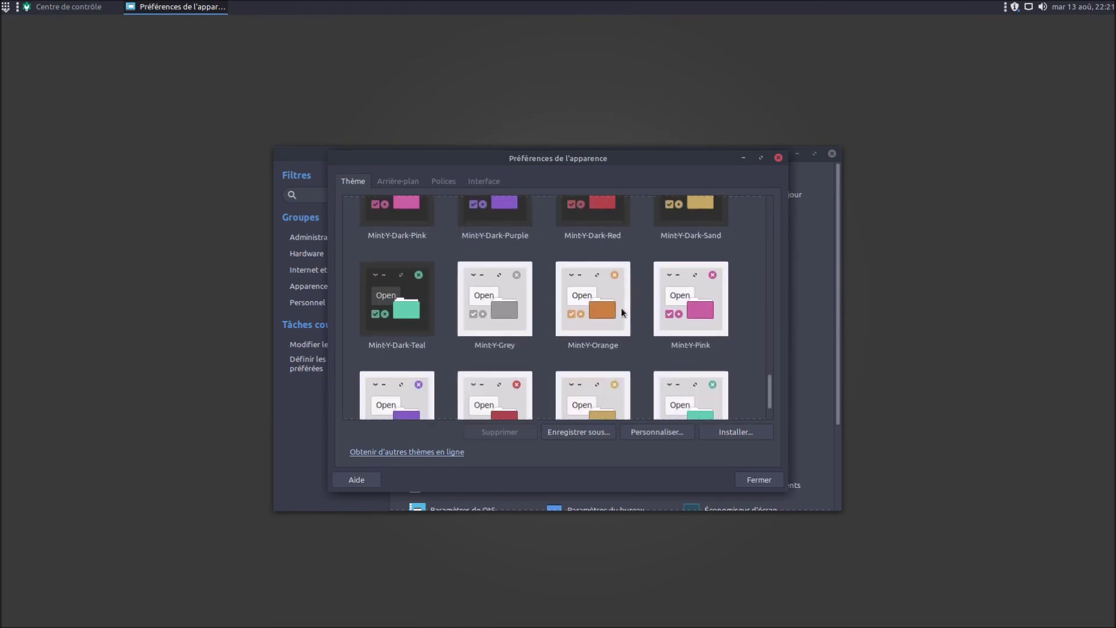
scroll(621, 312, "up", 2)
scroll(621, 313, "up", 10)
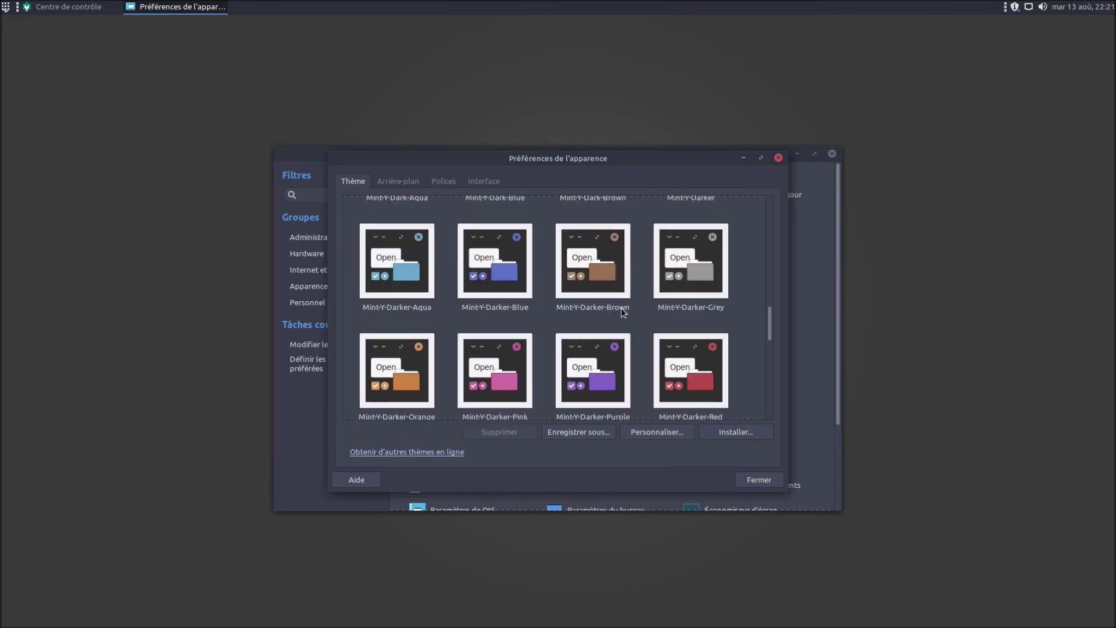
scroll(621, 310, "up", 8)
scroll(621, 309, "down", 12)
scroll(621, 312, "up", 2)
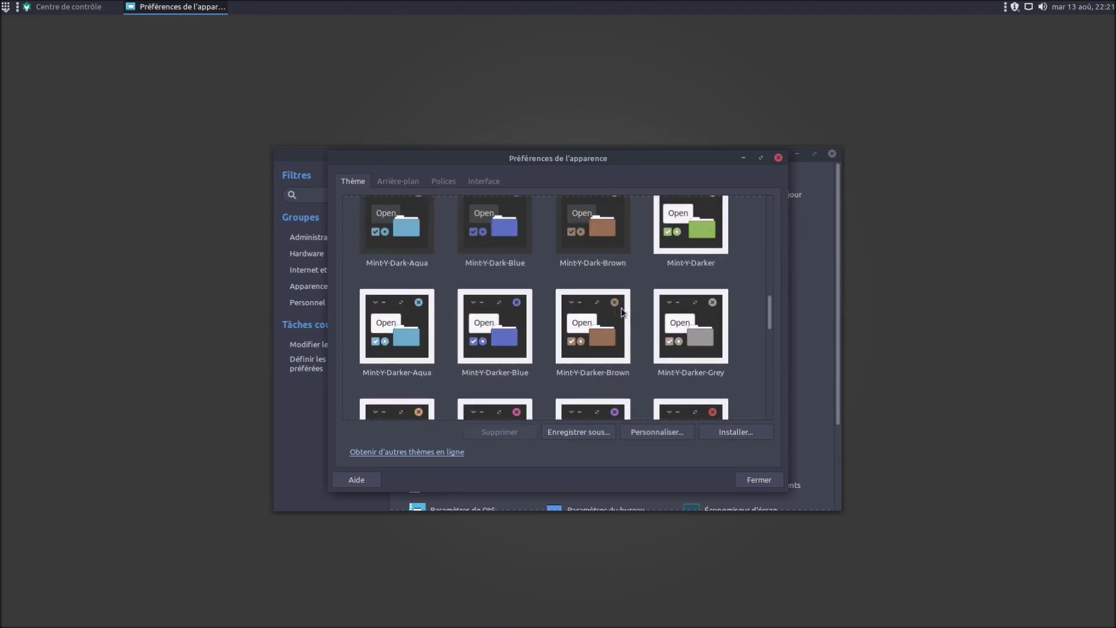
left_click_drag(615, 162, 851, 99)
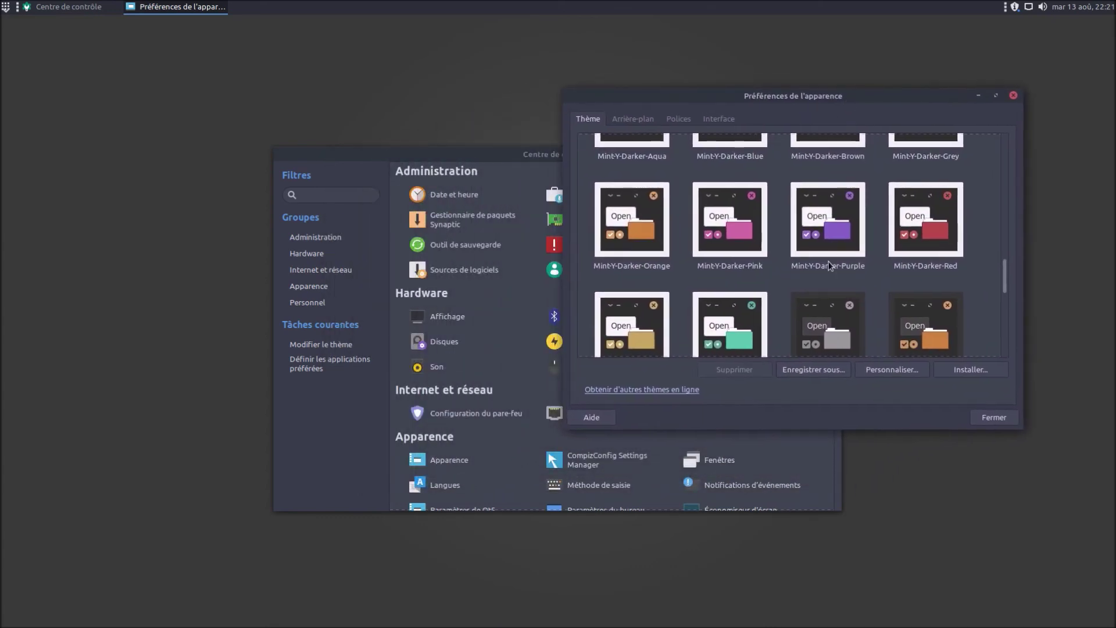
scroll(824, 272, "down", 2)
scroll(823, 272, "up", 1)
Add all the mint-wall-cadeau images from the wall folder in Images to the desktop backgrounds again.
right_click(150, 277)
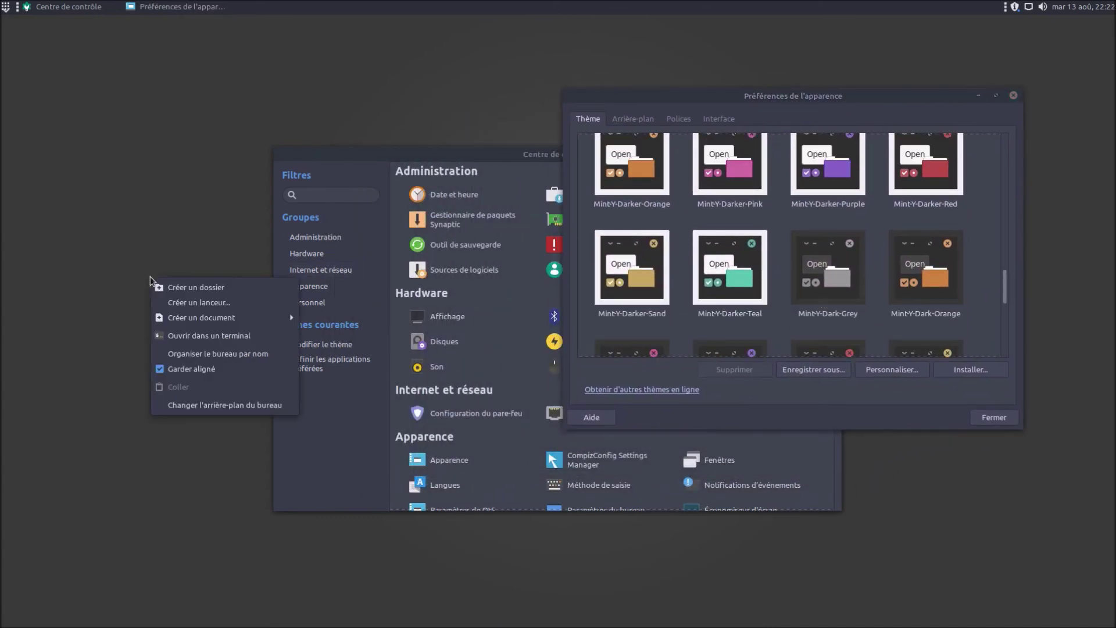
left_click(214, 406)
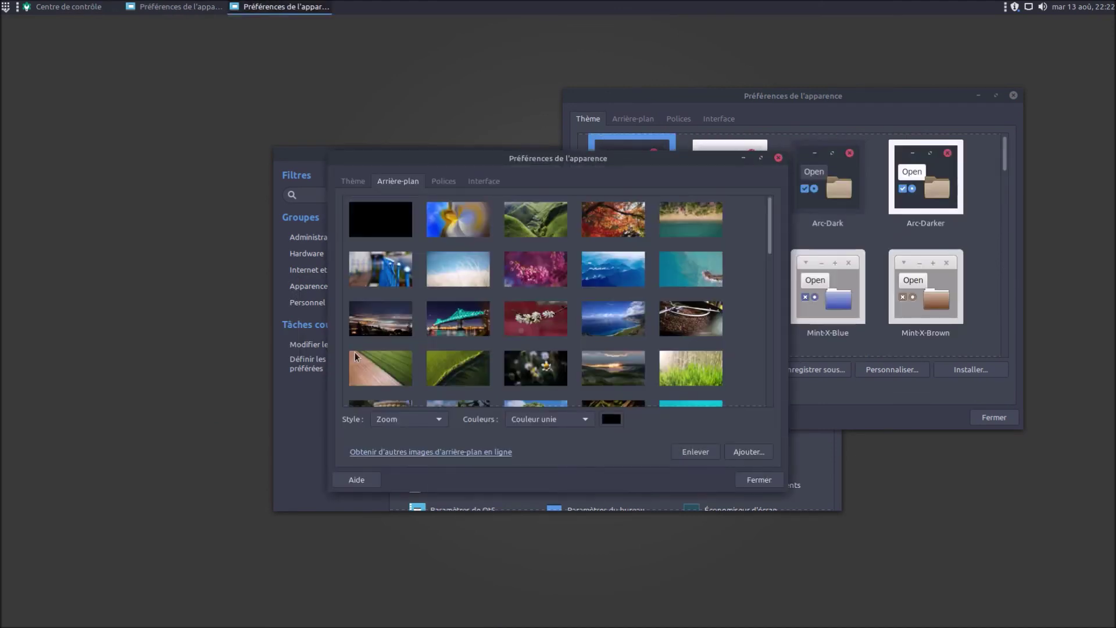
scroll(601, 299, "down", 10)
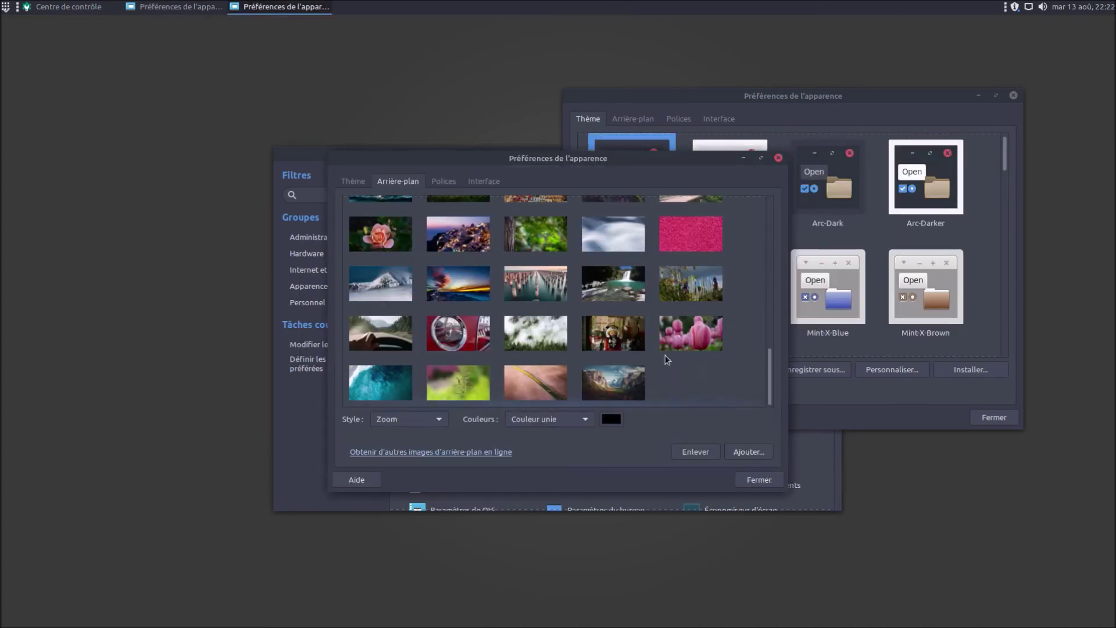
left_click(746, 457)
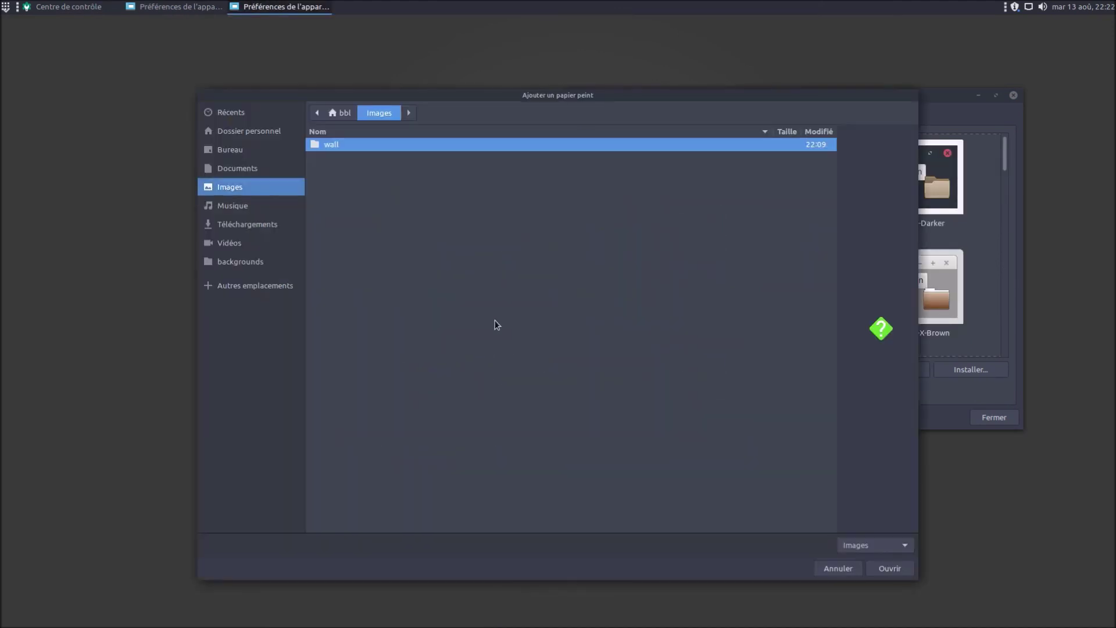
double_click(335, 145)
key("shift+Down")
key("shift+Down")
key("shift+Down")
key("shift+Down")
key("shift+Down")
key("shift+Down")
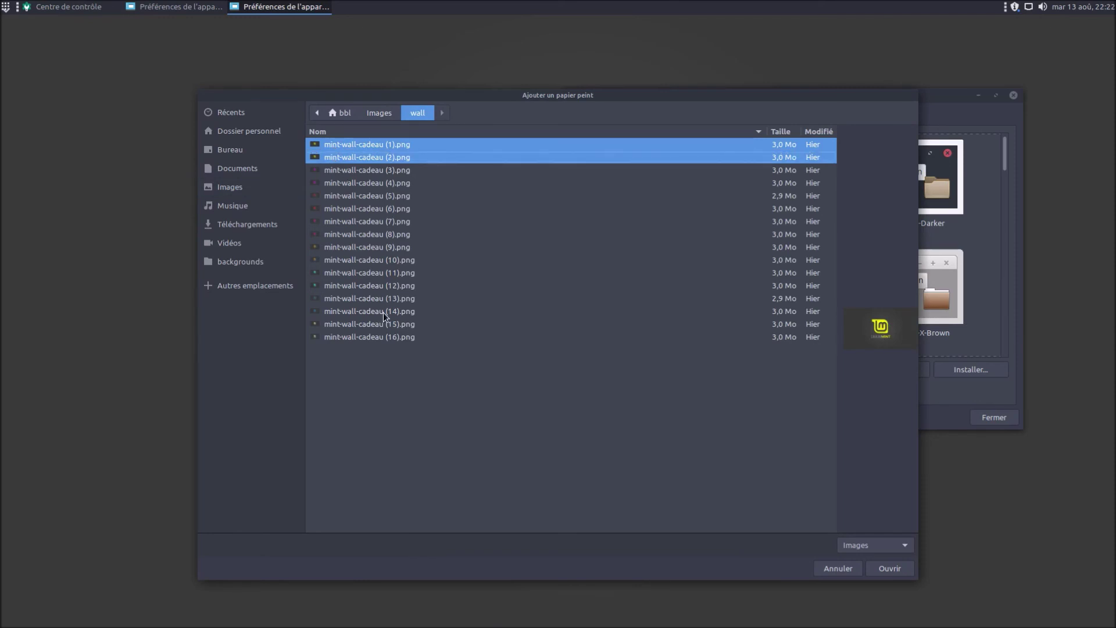
key("shift+Down")
key("shift+Down")
key("shift+Down")
key("shift+Down")
key("shift+Down")
key("shift+Down")
key("shift+Down")
key("shift+Down")
key("shift+Down")
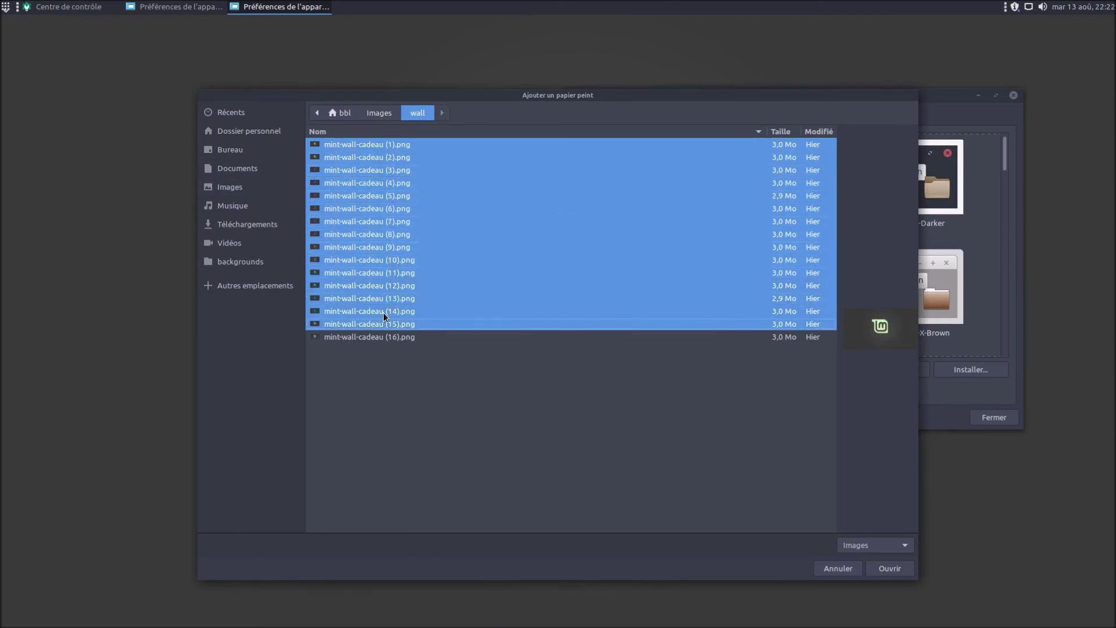
left_click(890, 569)
Move the background preferences window clear of the theme preferences, and apply the Mint-Y-Dark-Red theme.
left_click_drag(648, 160, 411, 185)
scroll(785, 212, "down", 2)
scroll(785, 212, "down", 3)
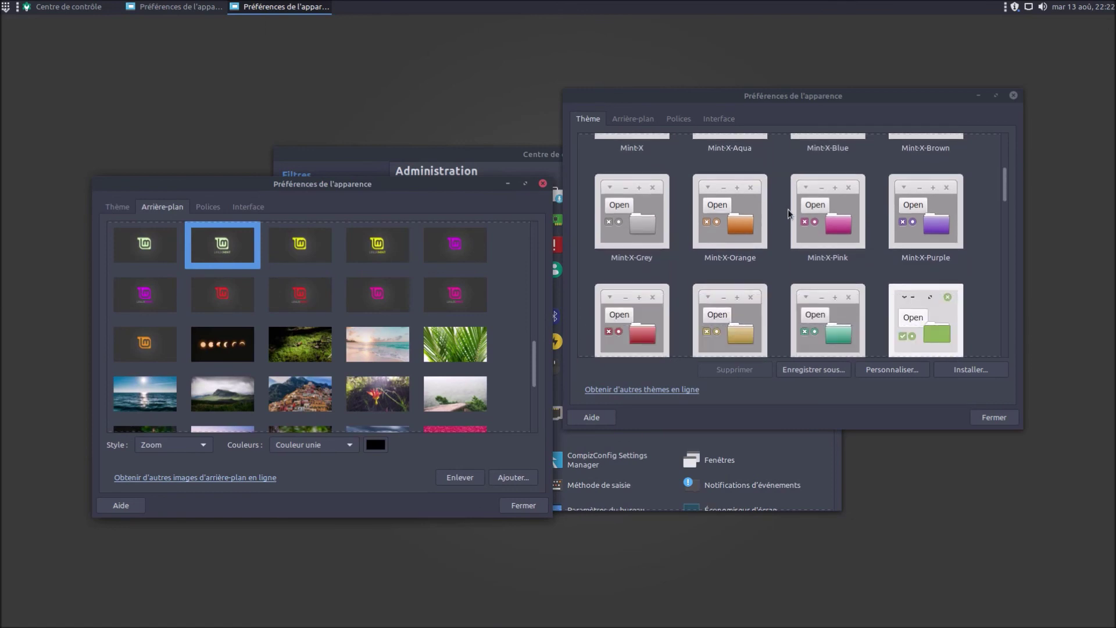
scroll(828, 227, "down", 8)
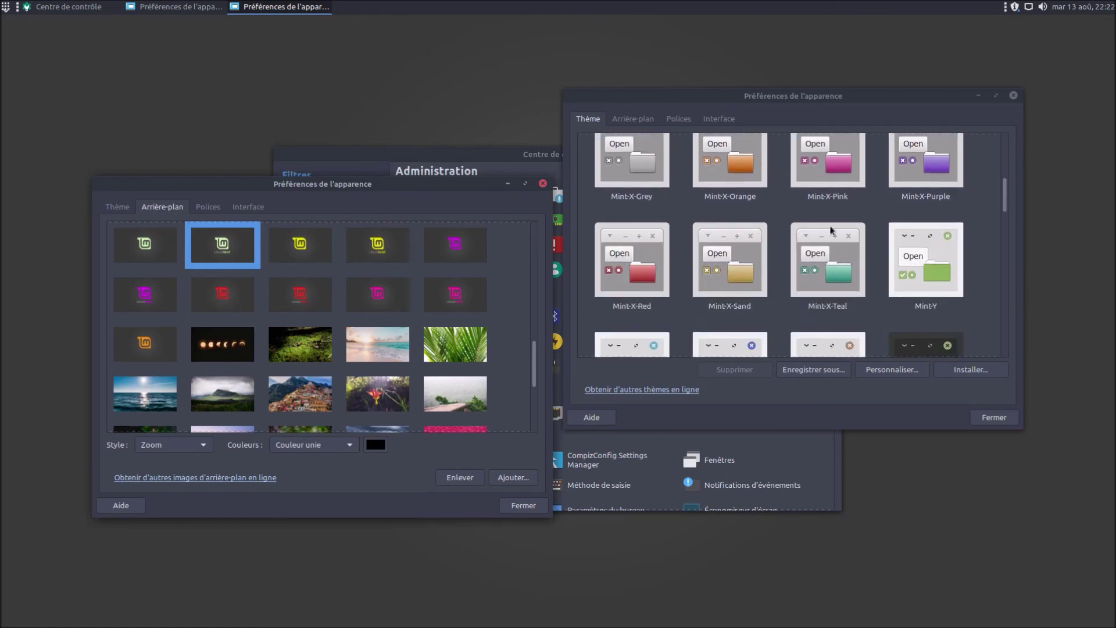
scroll(830, 229, "down", 6)
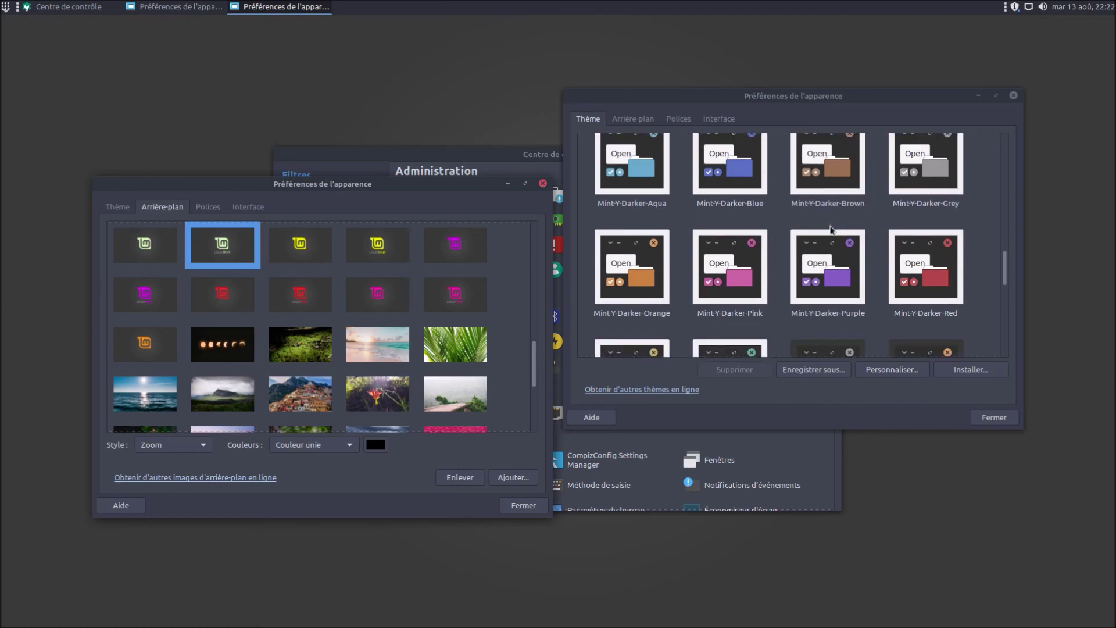
scroll(830, 229, "down", 5)
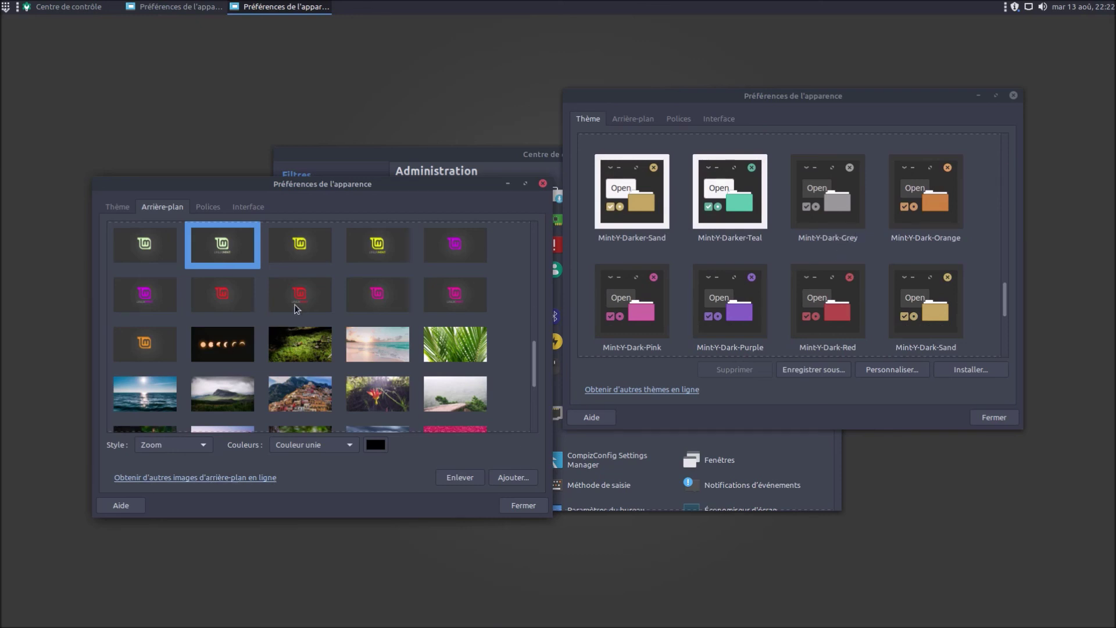
left_click(798, 316)
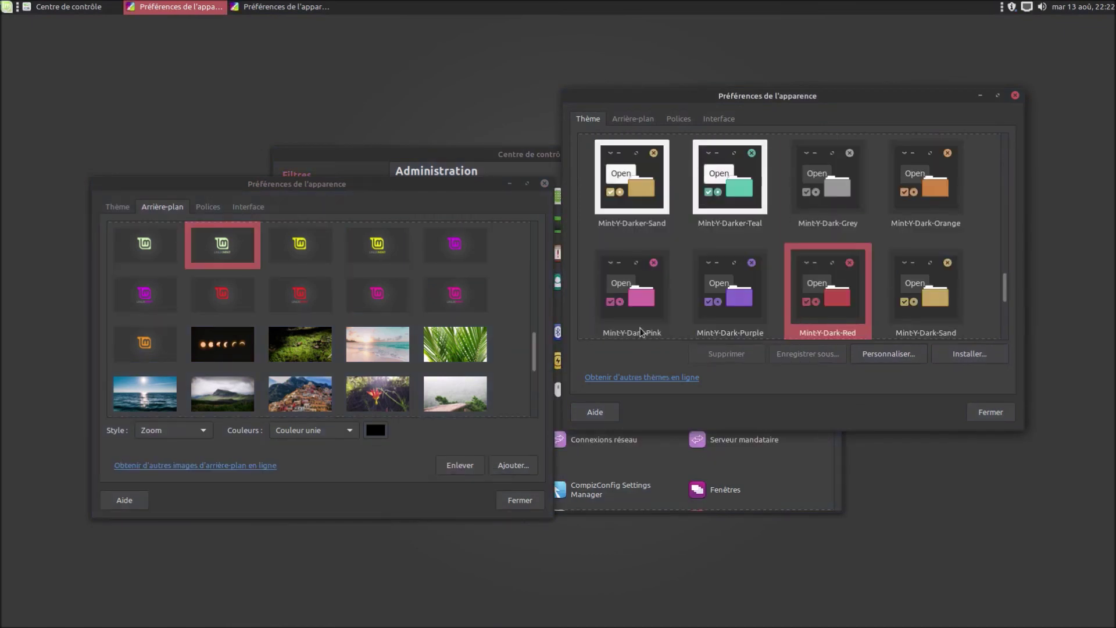
Set the red Mint logo image without text as the desktop background, and close the appearance preferences and Centre de contrôle windows.
left_click(236, 303)
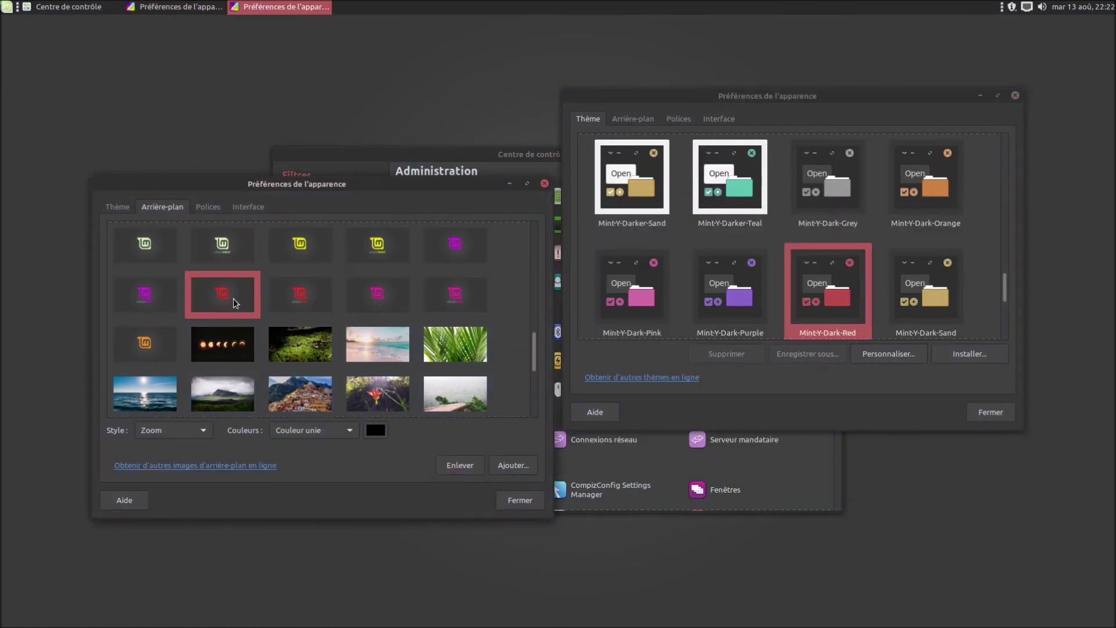
left_click(520, 501)
left_click(991, 411)
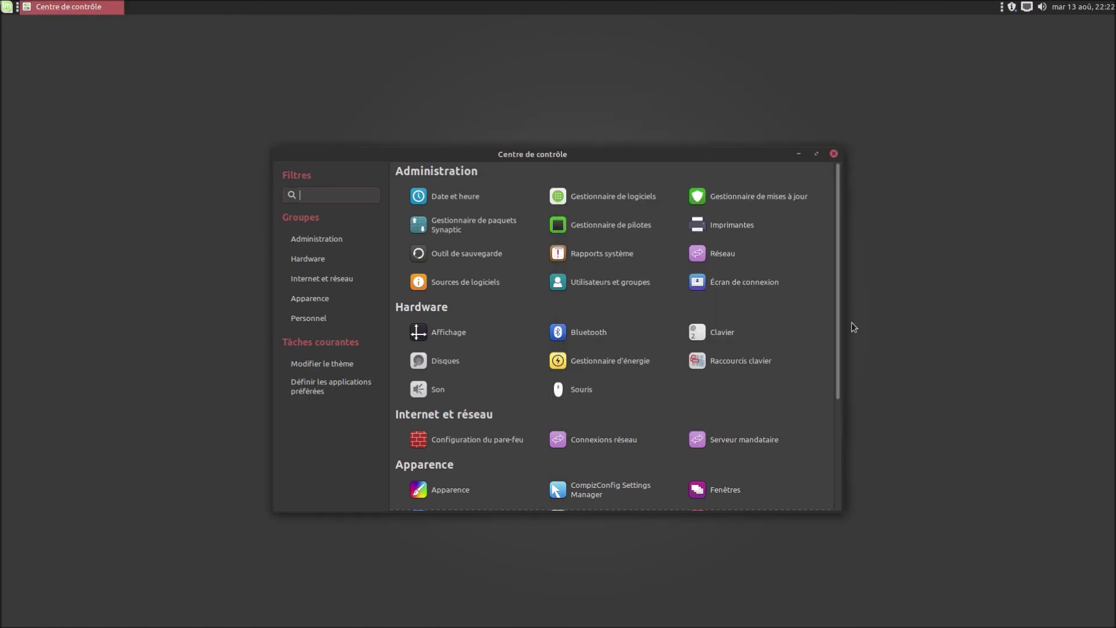
left_click(834, 154)
left_click_drag(106, 96, 643, 481)
right_click(7, 7)
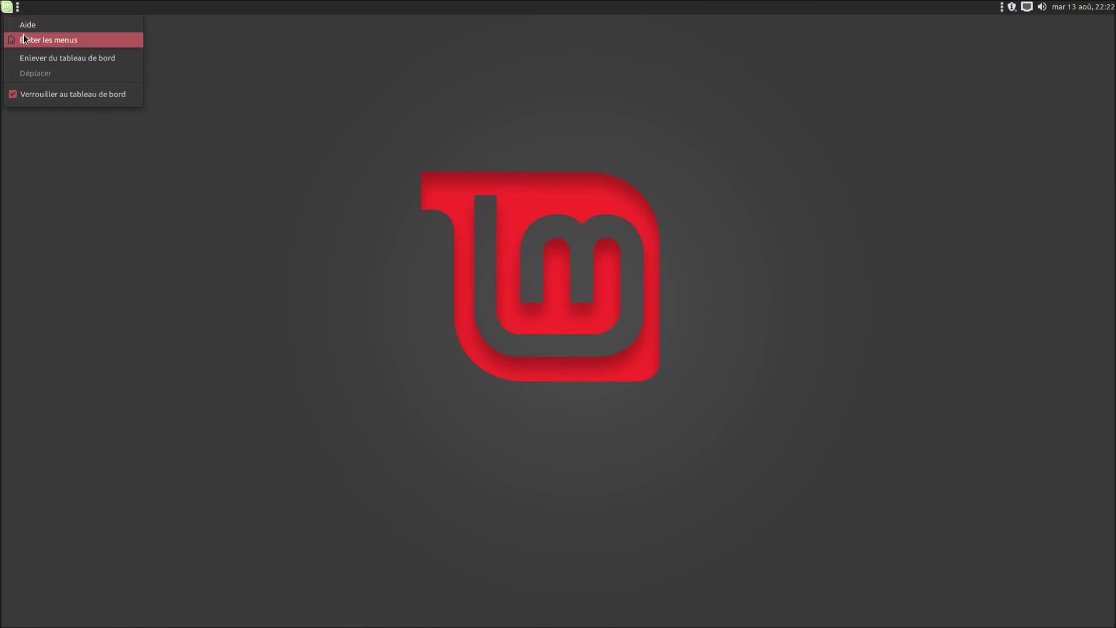
left_click(272, 59)
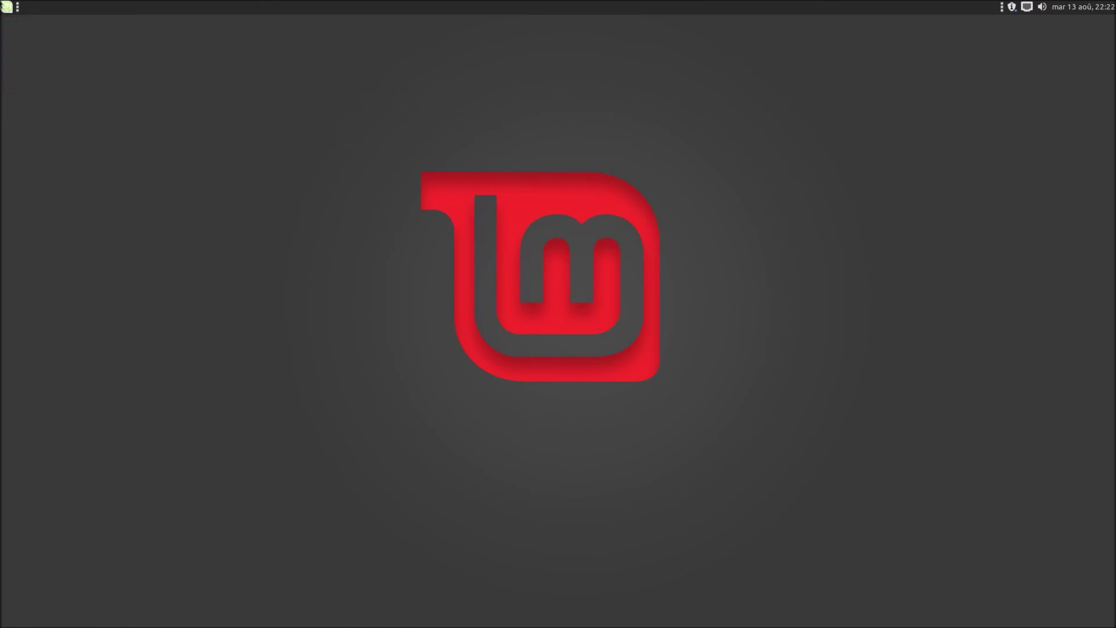
left_click(7, 8)
left_click(7, 8)
Add the mintMenu applet to the desktop panel.
right_click(155, 8)
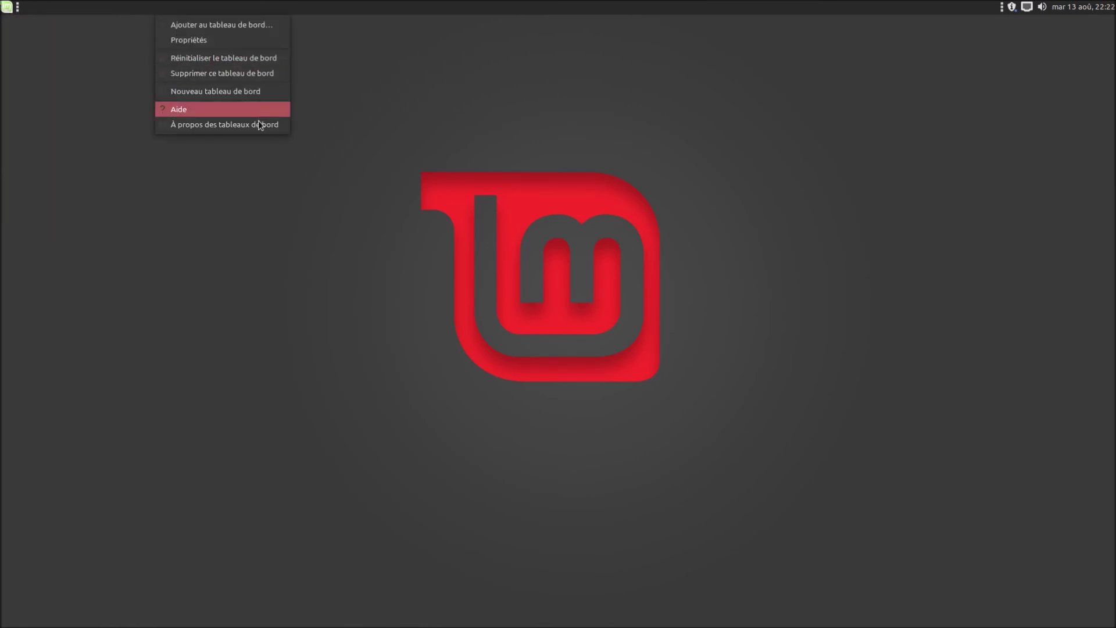
left_click(243, 26)
scroll(545, 285, "down", 5)
scroll(496, 282, "down", 6)
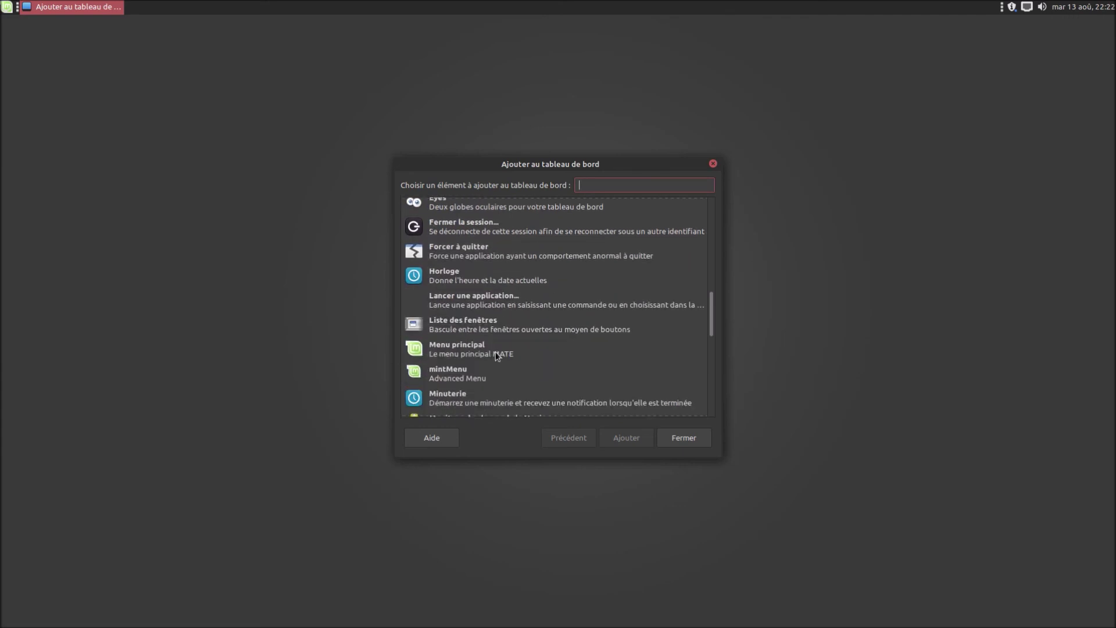
left_click(488, 376)
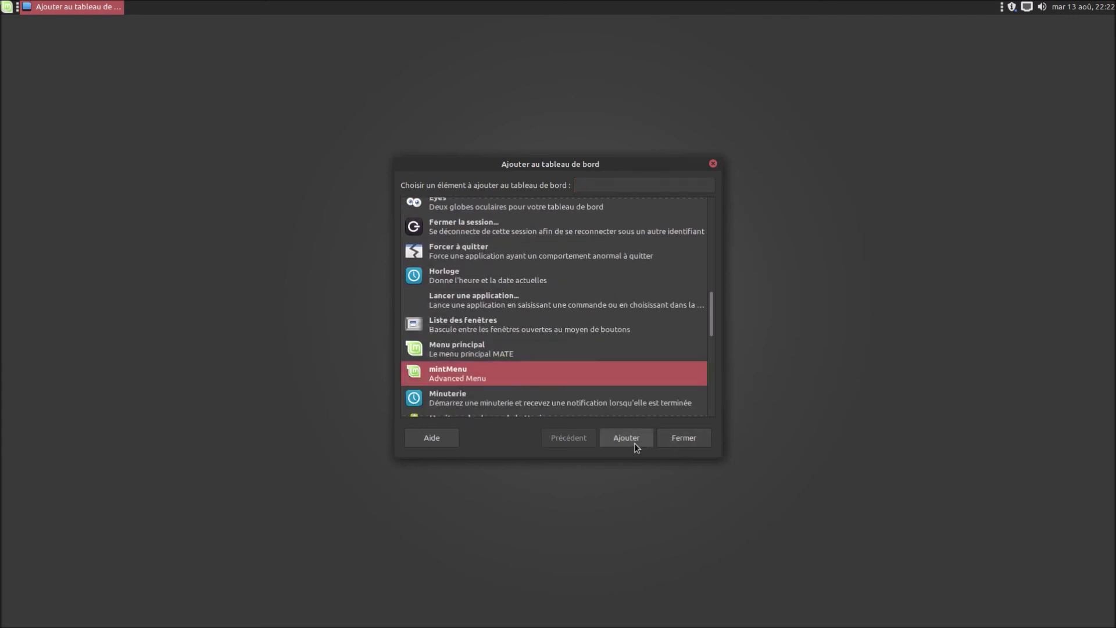
left_click(694, 441)
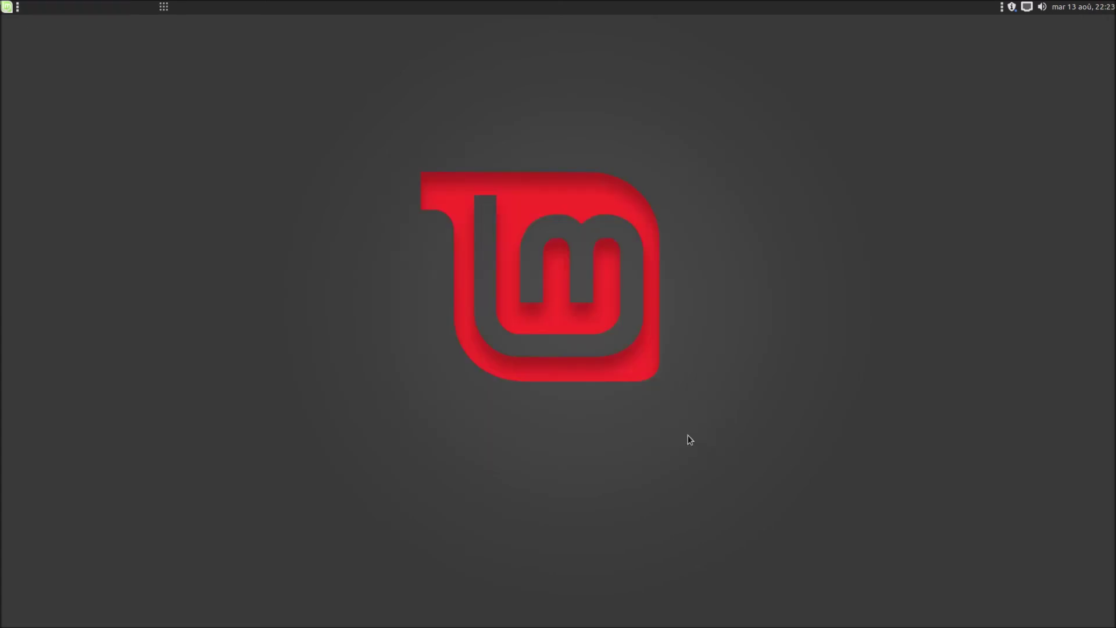
Unlock the Menu principal and mintMenu applets from the panel.
right_click(8, 7)
left_click(50, 94)
right_click(164, 7)
left_click(201, 124)
Open a terminal from the dock, and unlock the window list applet from the panel.
left_click(567, 624)
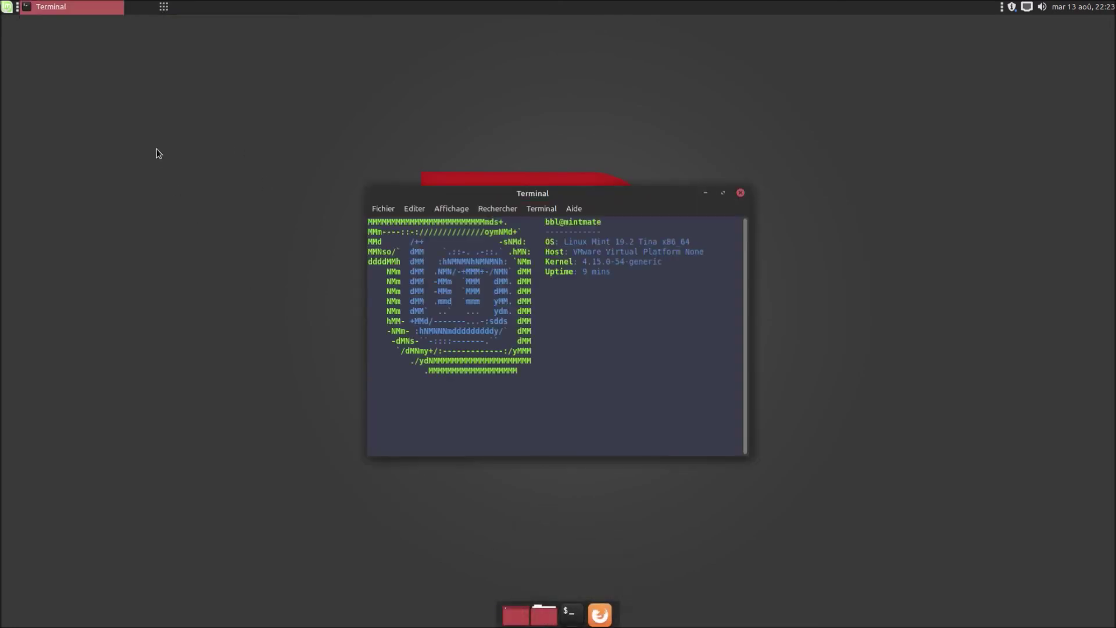
right_click(18, 9)
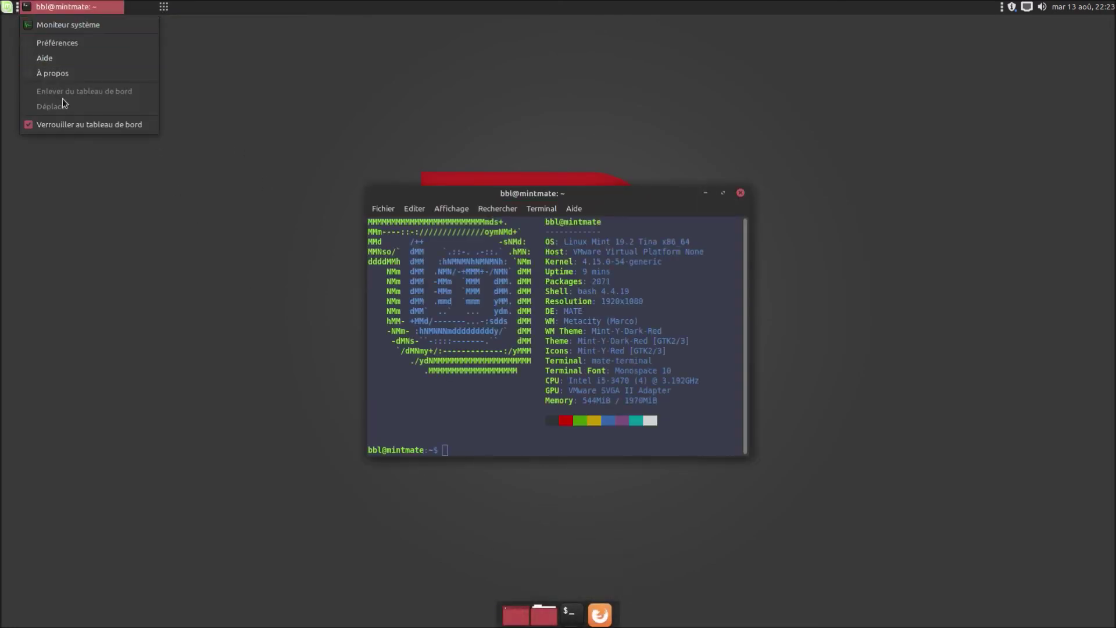
left_click(70, 124)
Replace the Menu principal applet with mintMenu at the start of the panel, and lock mintMenu to the panel.
right_click(9, 9)
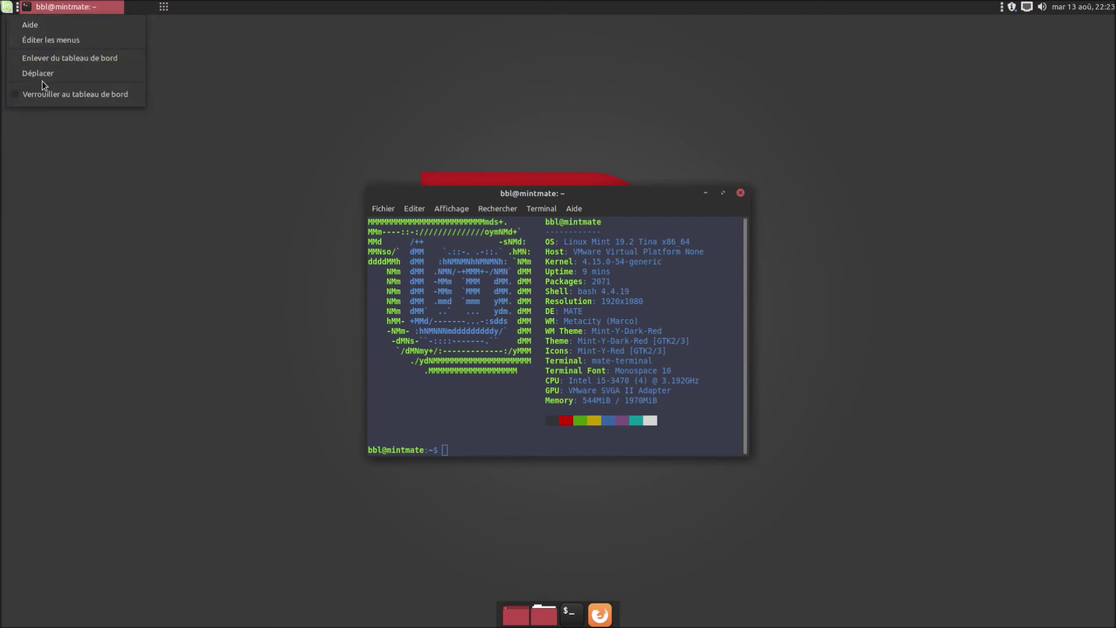
left_click(44, 58)
right_click(164, 10)
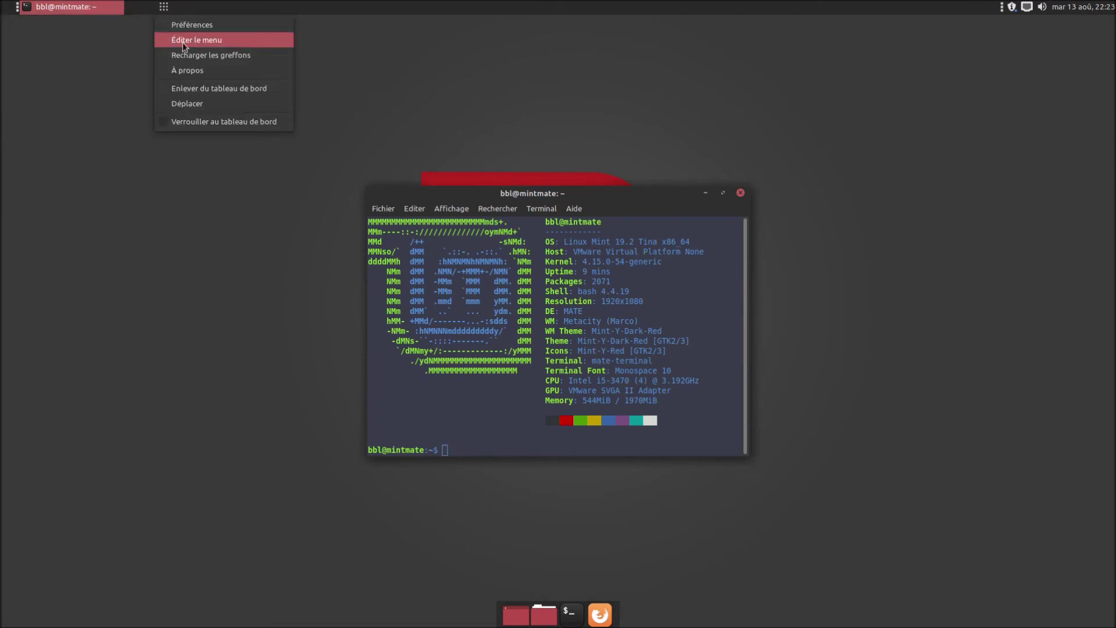
left_click(197, 105)
left_click(2, 18)
right_click(8, 7)
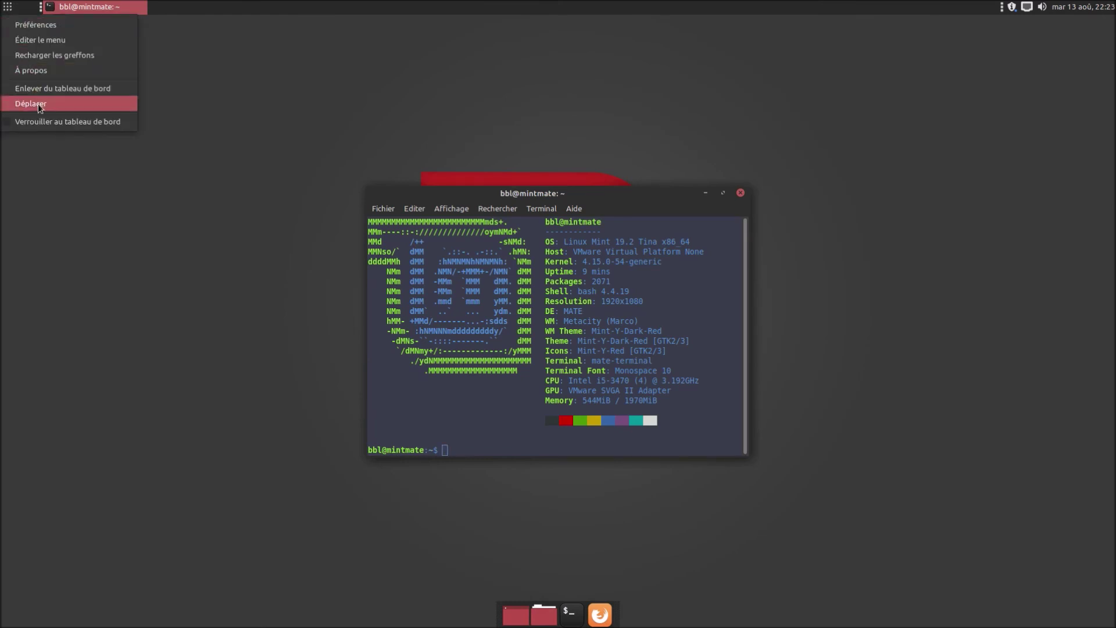
left_click(41, 120)
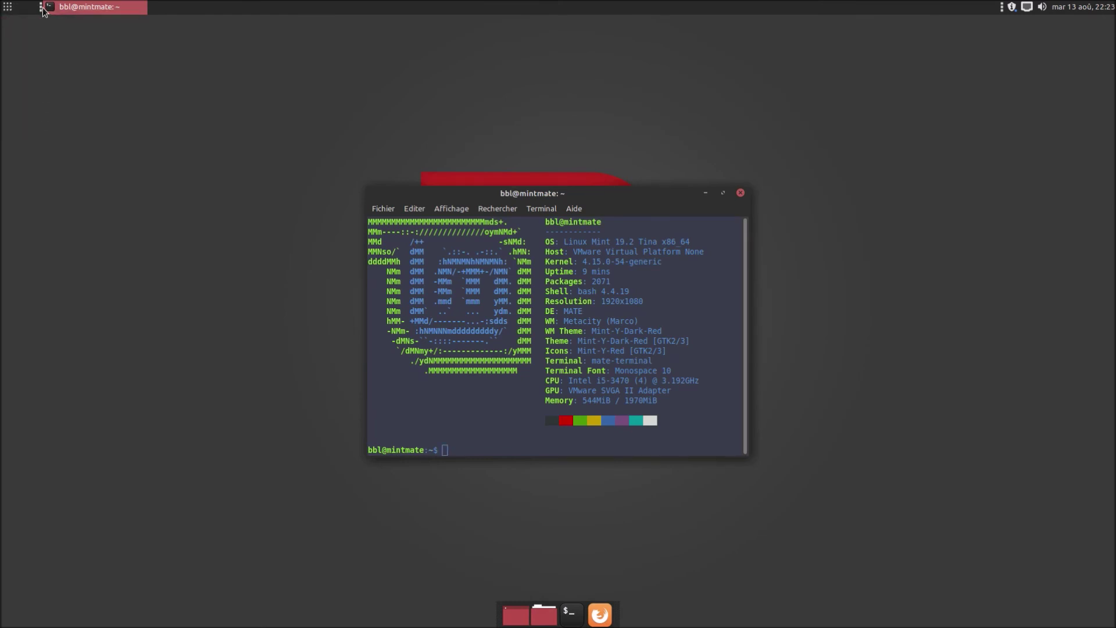
Move the window list applet right beside mintMenu, and lock it to the panel.
right_click(44, 11)
left_click(36, 39)
right_click(40, 6)
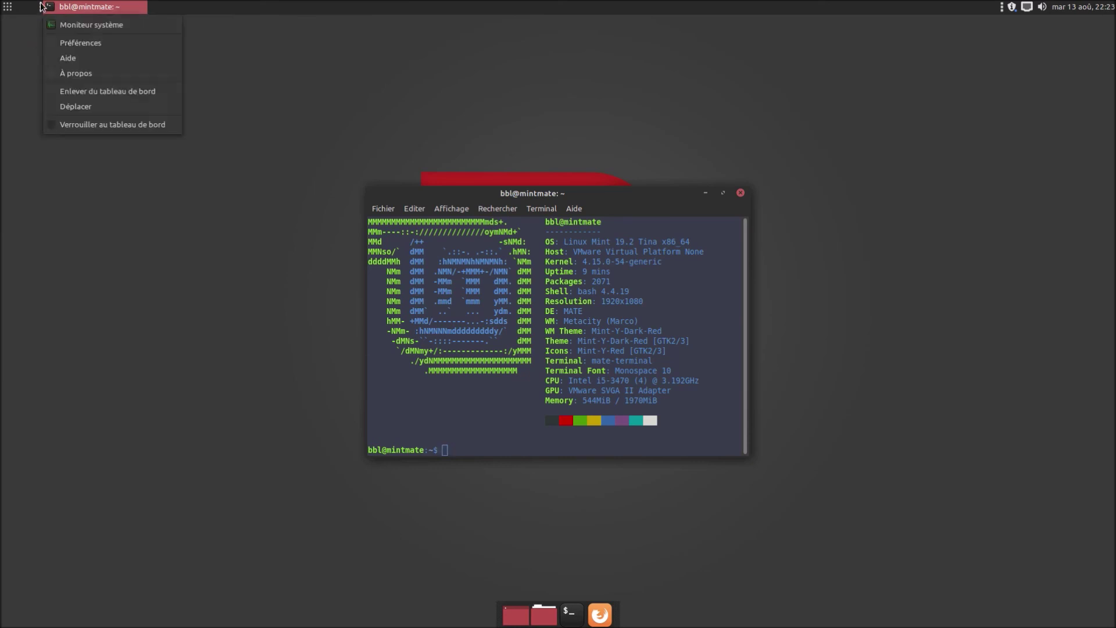
left_click(71, 107)
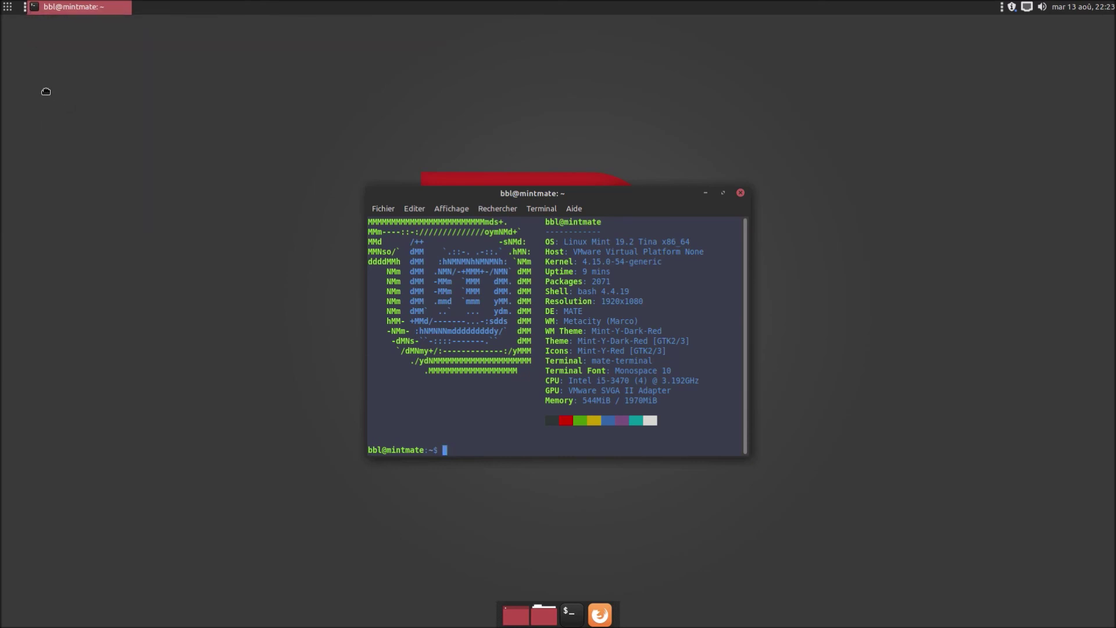
left_click(25, 11)
right_click(25, 10)
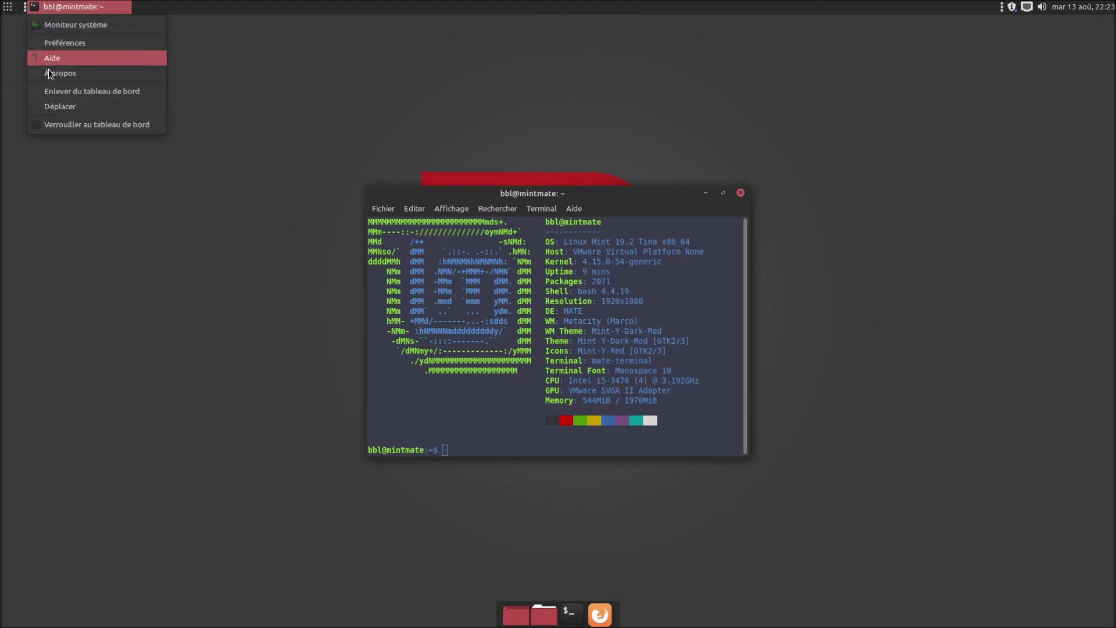
left_click(64, 125)
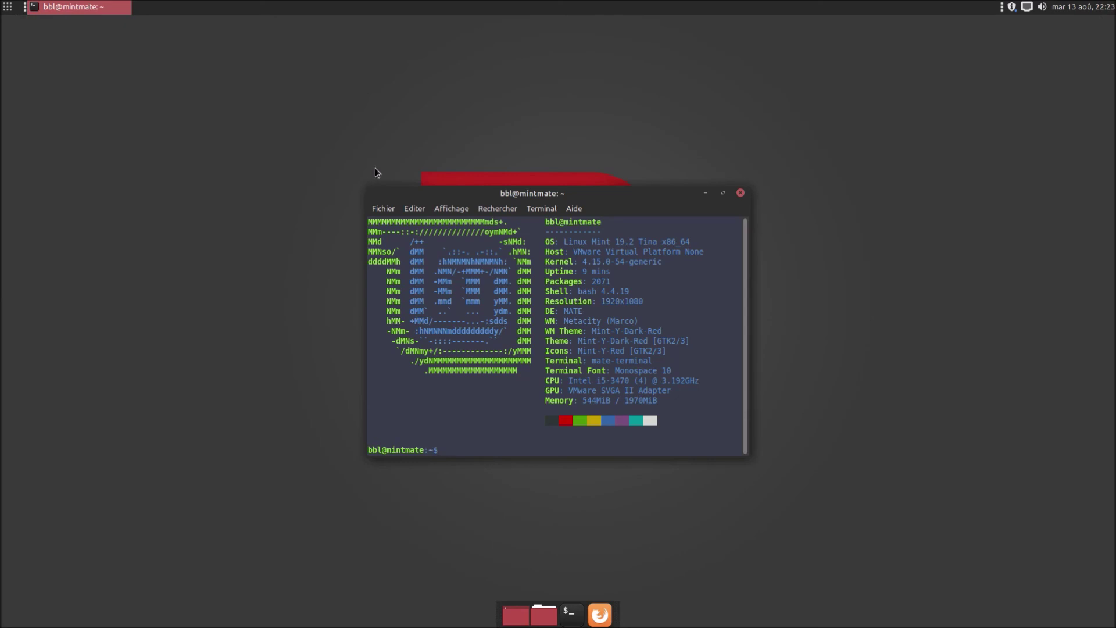
Open the Centre de contrôle and filter its settings with "conn".
left_click(7, 9)
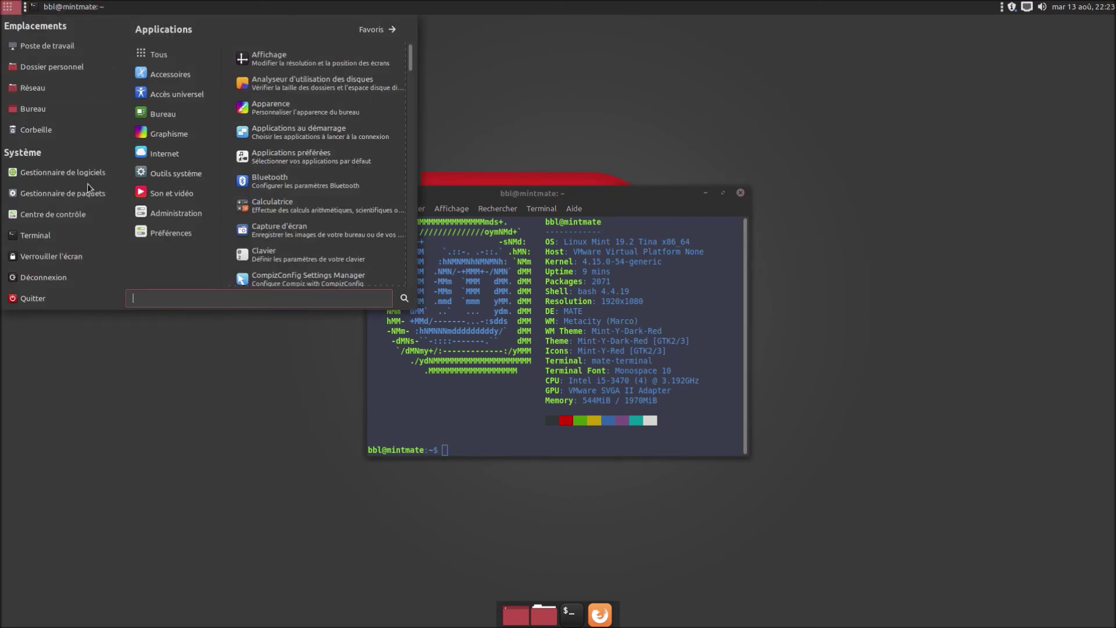
left_click(58, 214)
scroll(619, 362, "down", 3)
scroll(619, 362, "down", 2)
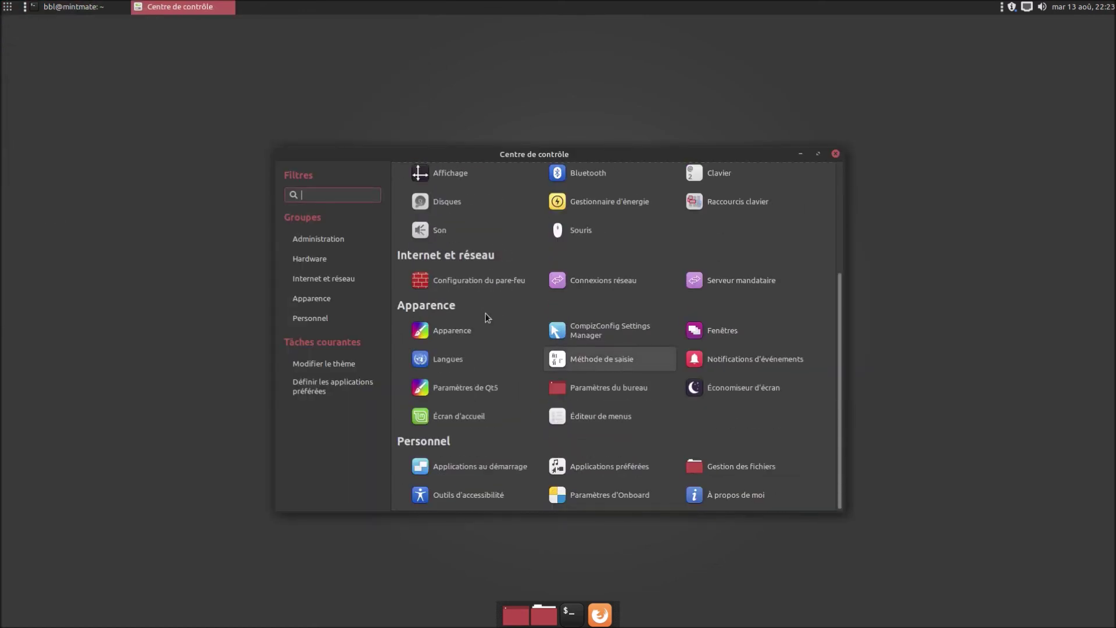
type("conn")
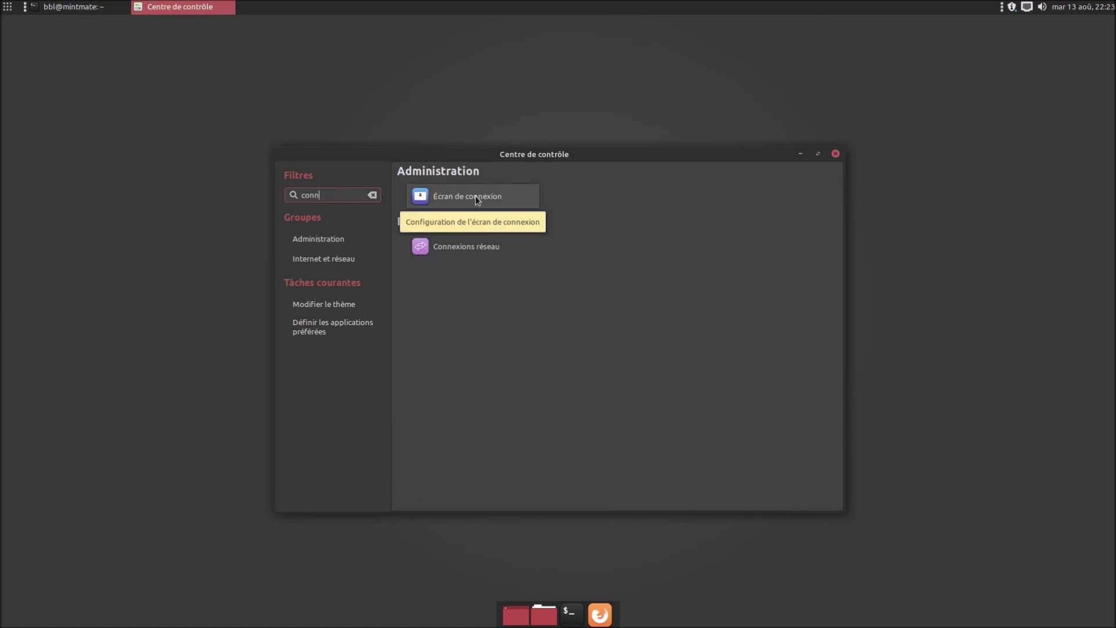
Open the Écran de connexion settings, and enter the account password to authenticate.
left_click(476, 198)
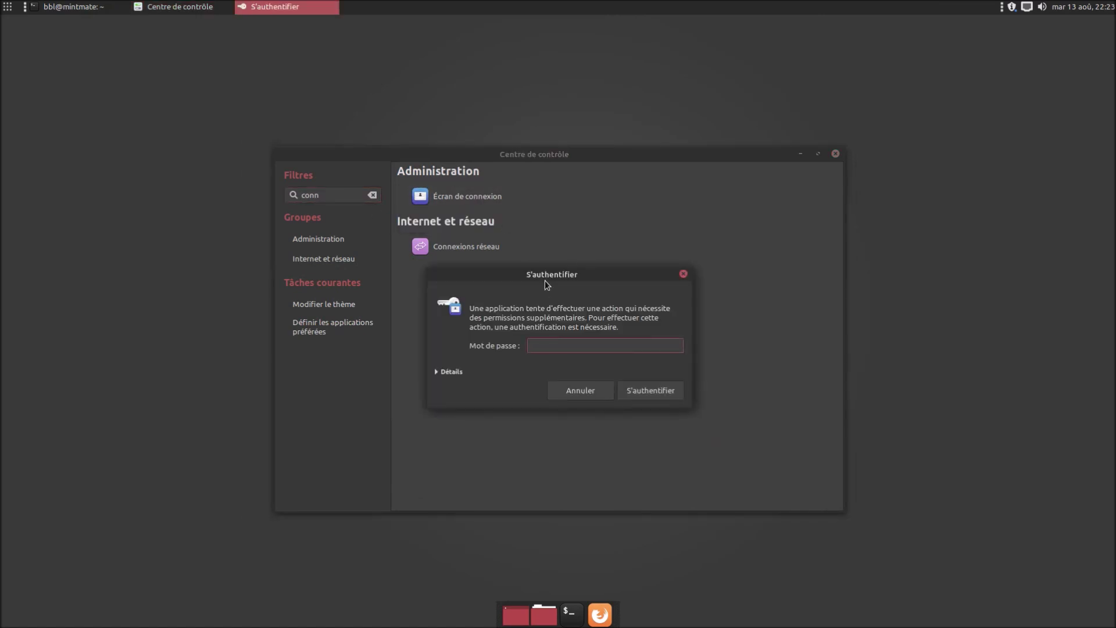
type("••••••")
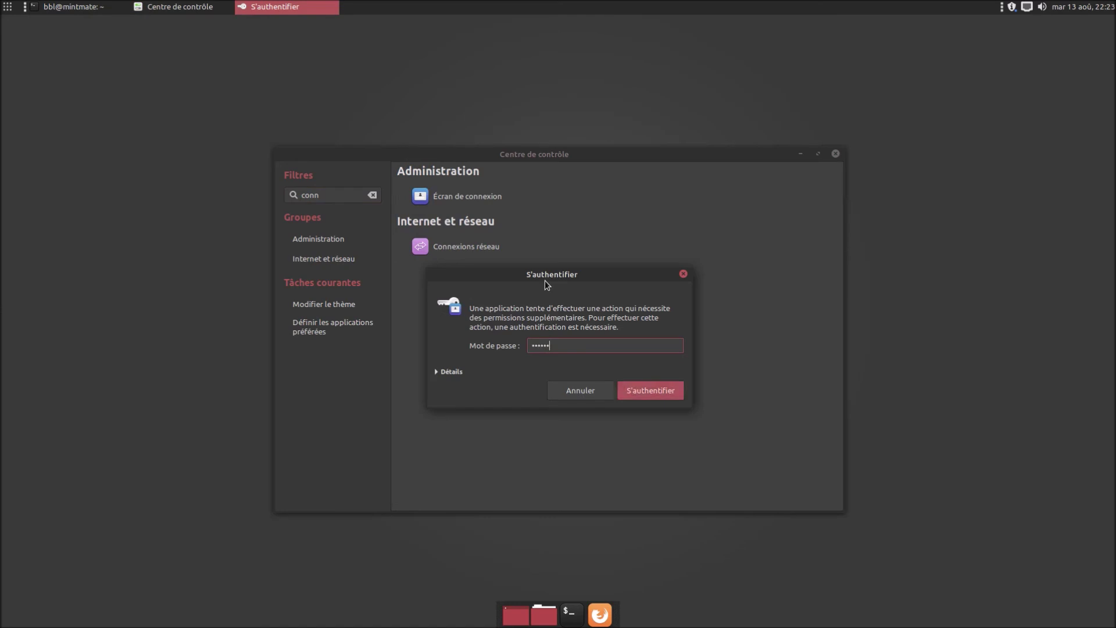
key("Return")
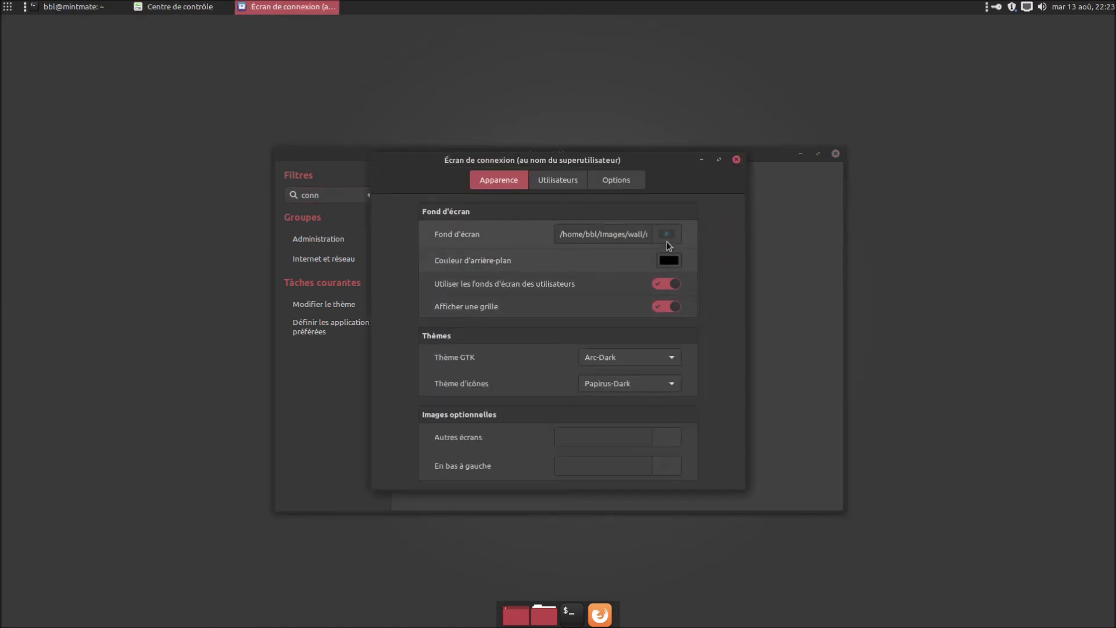
Set the login screen's background image to mint-wall-cadeau (5).png from the wall folder.
left_click(667, 240)
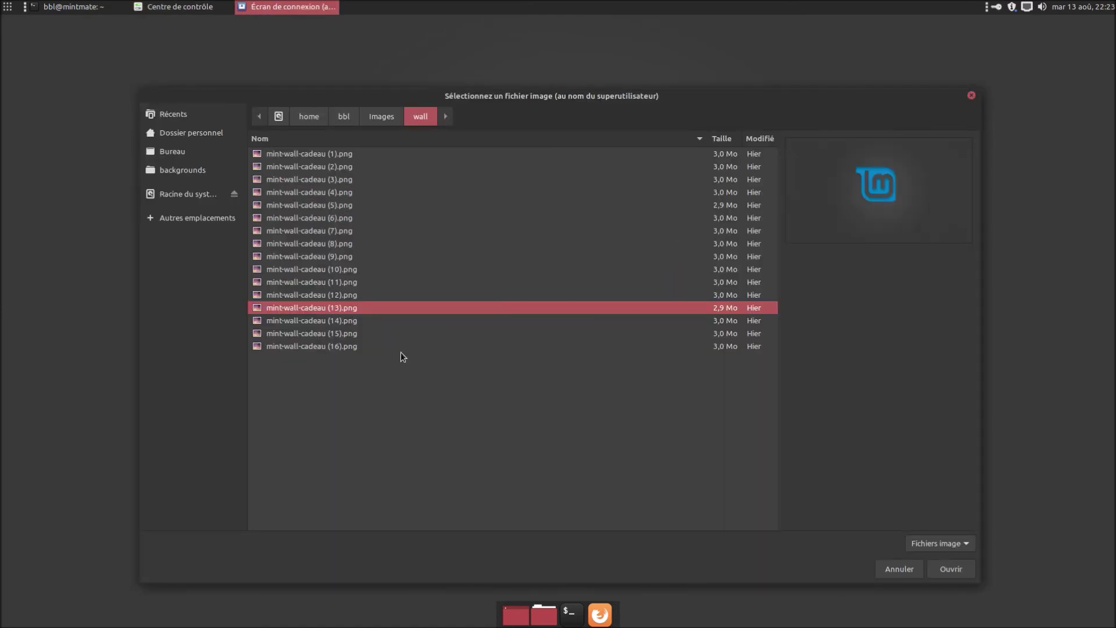
key("Up")
key("Up")
key("Up")
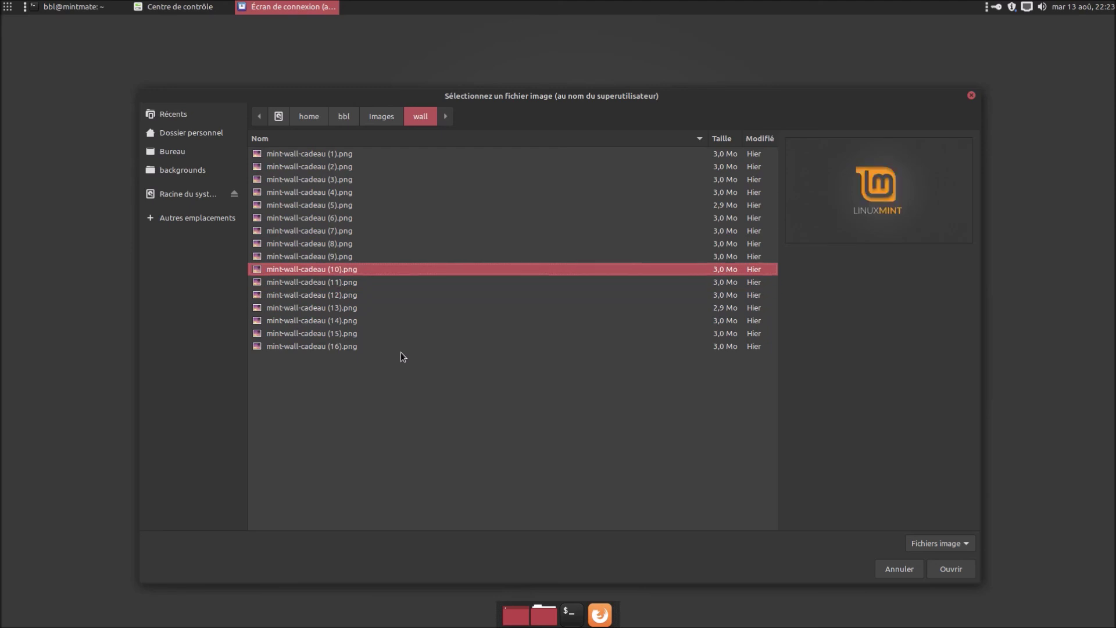
key("Up")
key("Up")
key("Up")
key("Up")
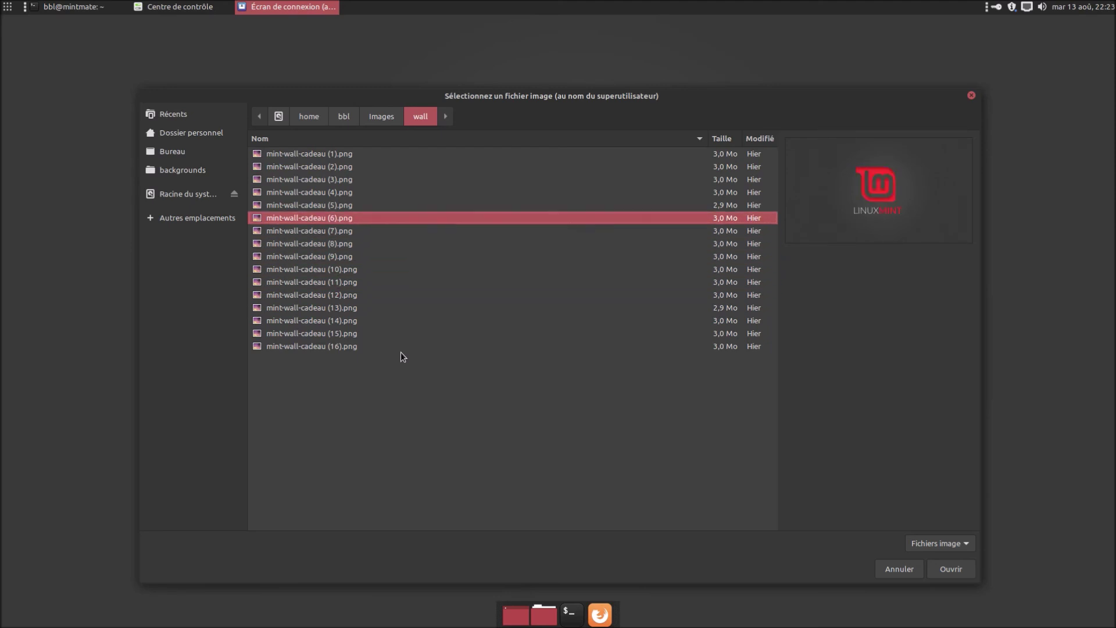
key("Up")
left_click(965, 573)
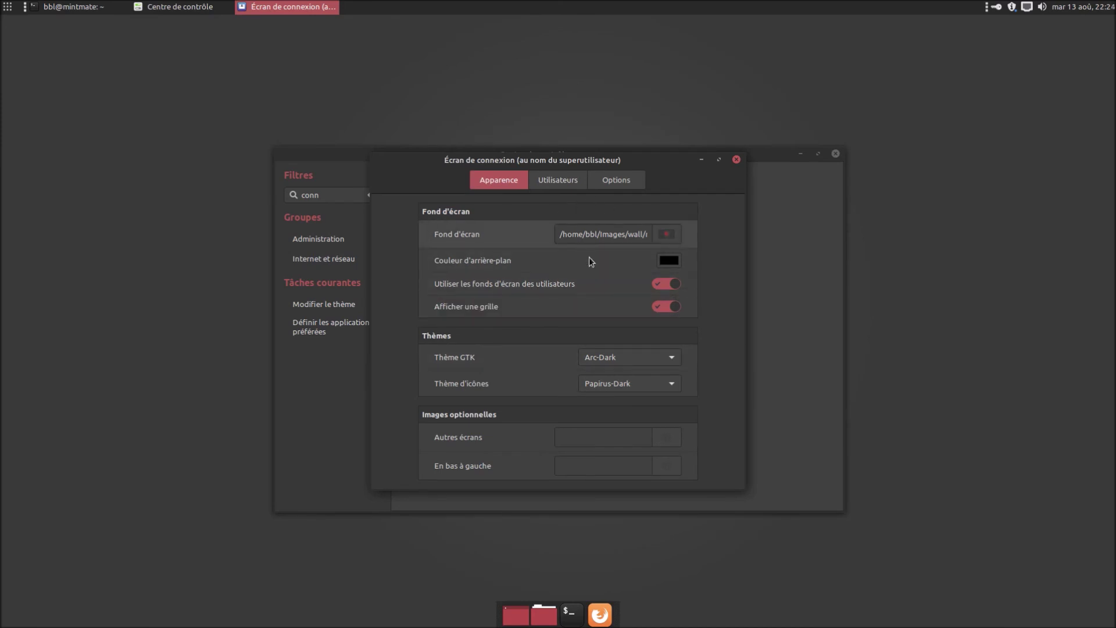
Check which control and icon themes the desktop uses in the Apparence settings, with the Centre de contrôle filter cleared.
left_click(13, 7)
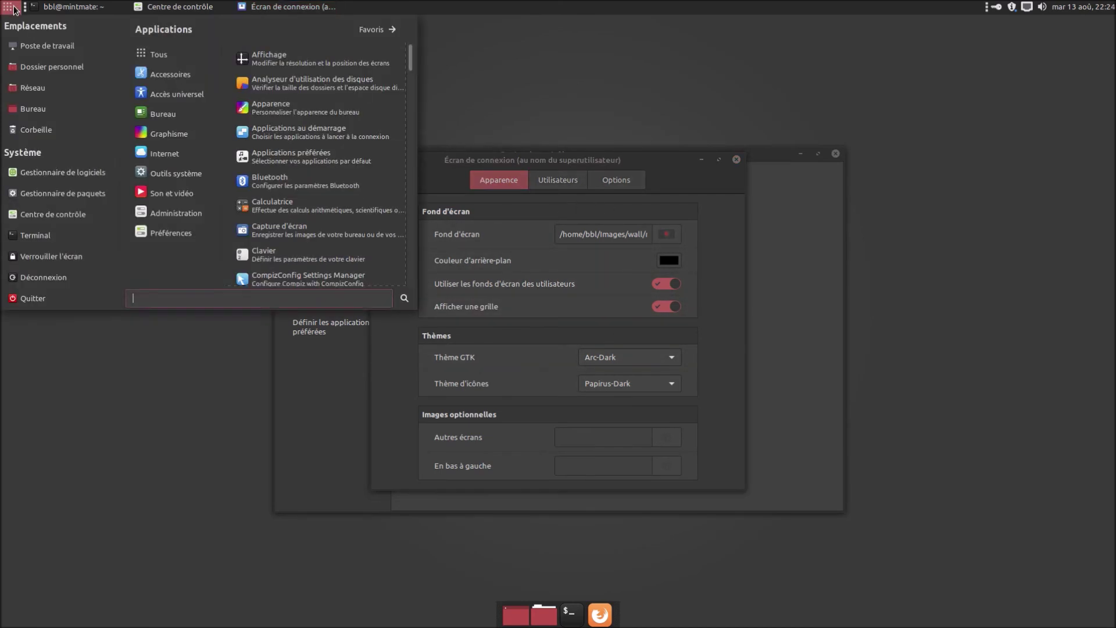
left_click(814, 204)
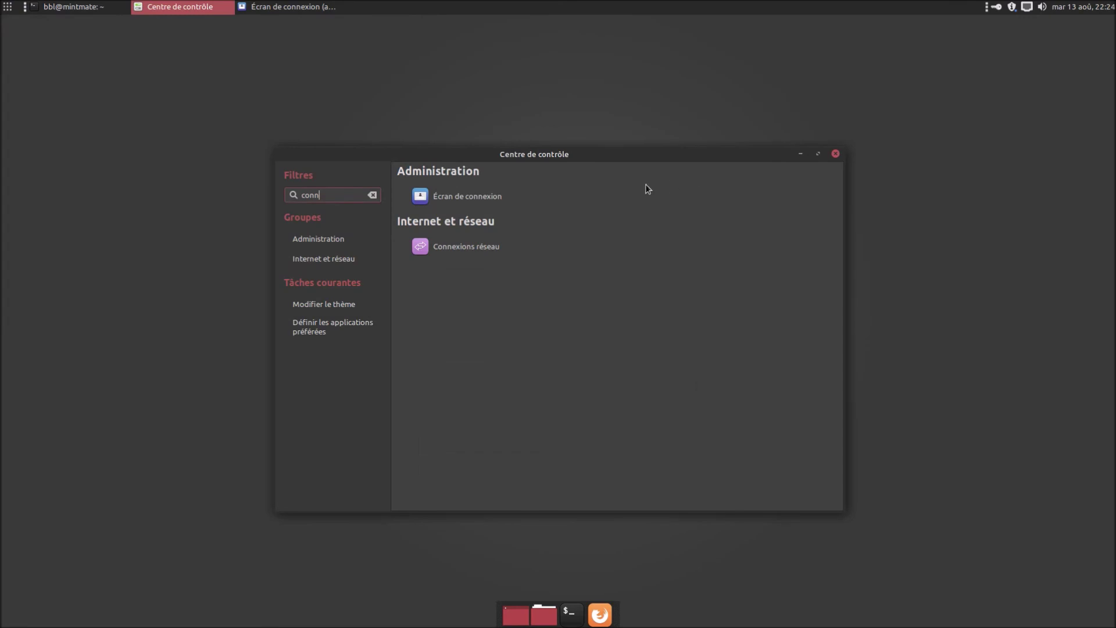
left_click(371, 197)
left_click(469, 492)
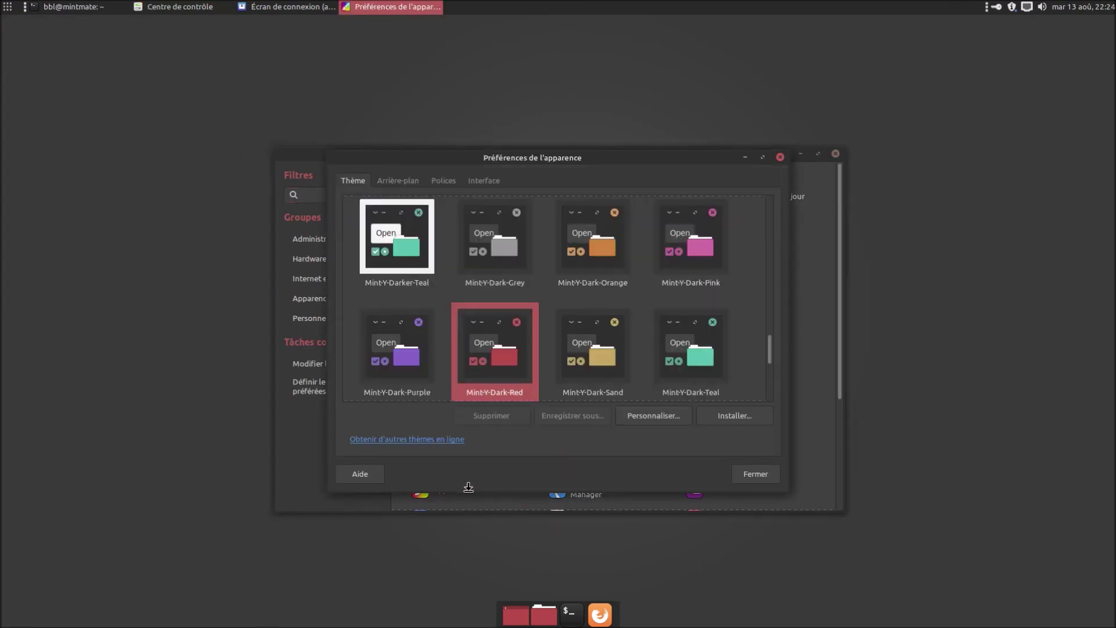
left_click(677, 416)
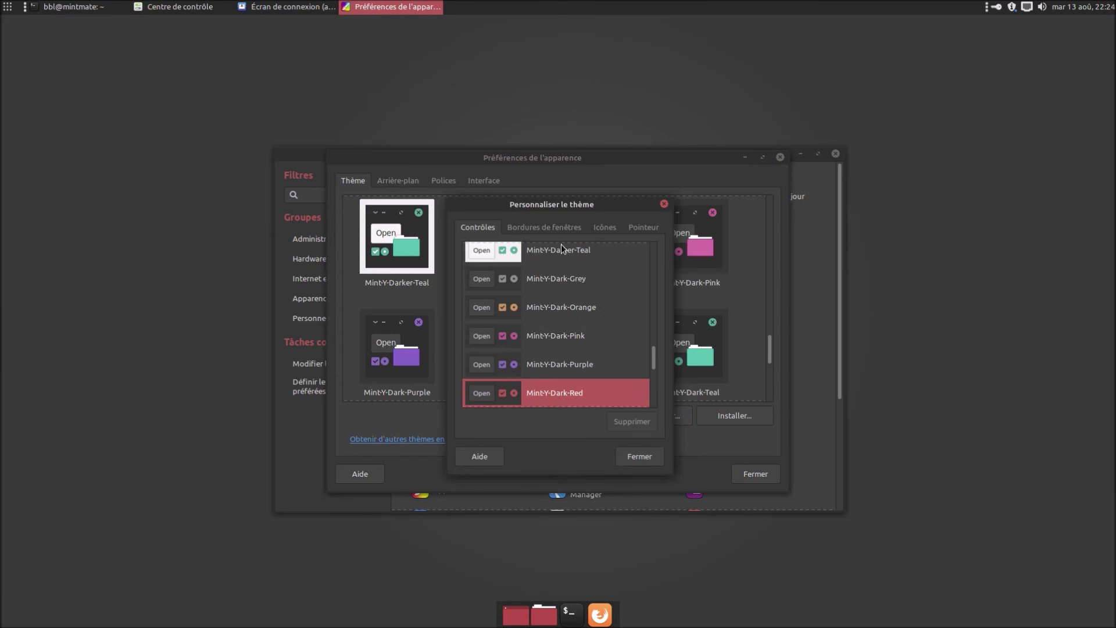
left_click(613, 230)
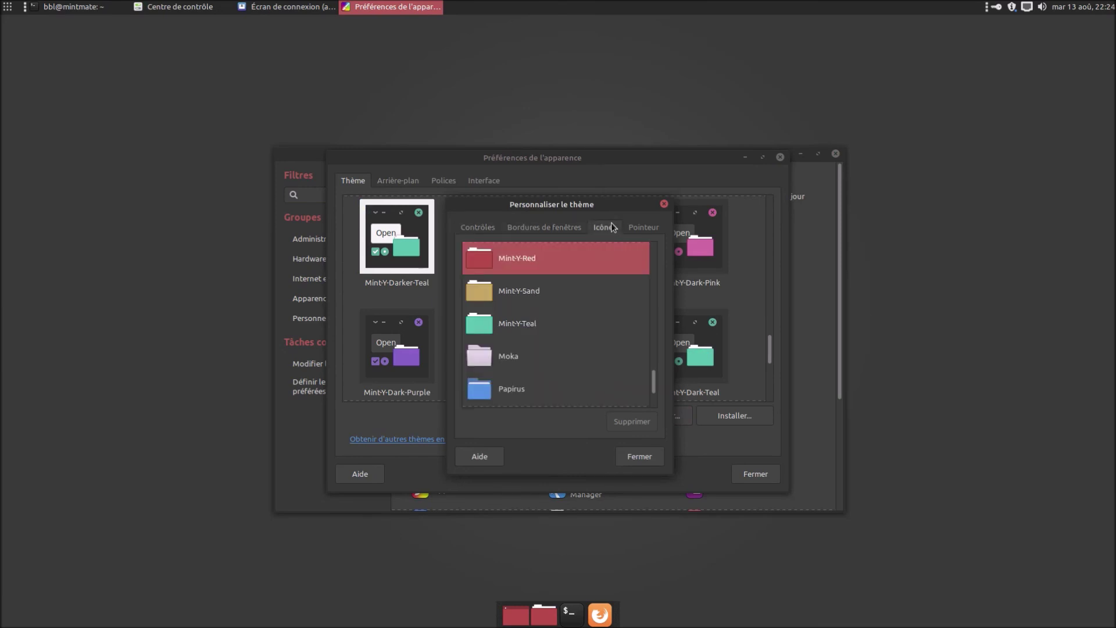
left_click(640, 457)
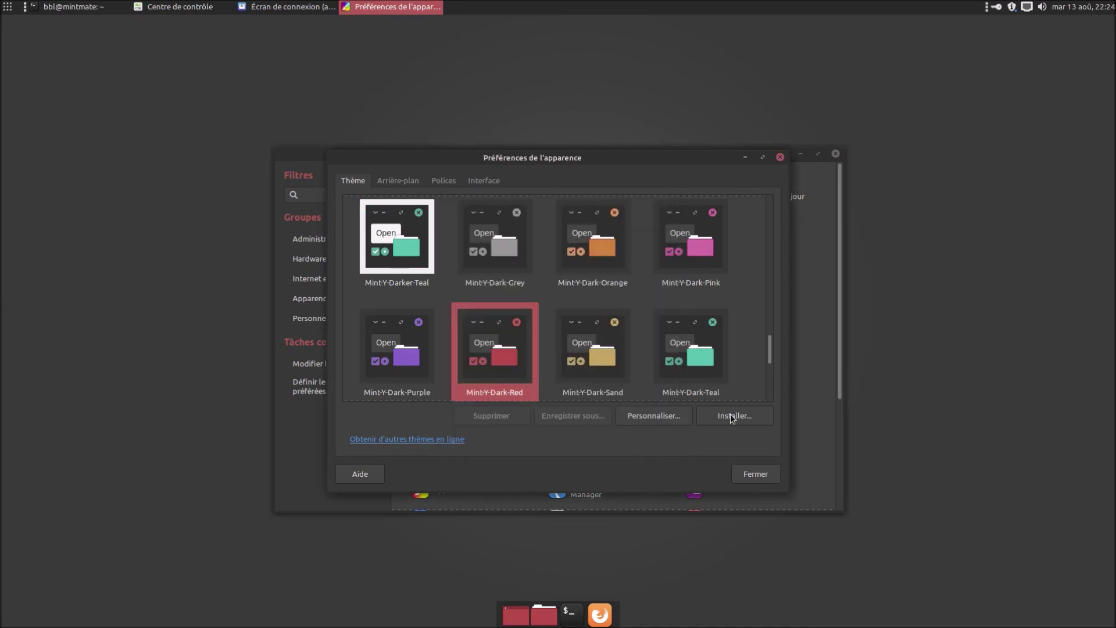
left_click(756, 474)
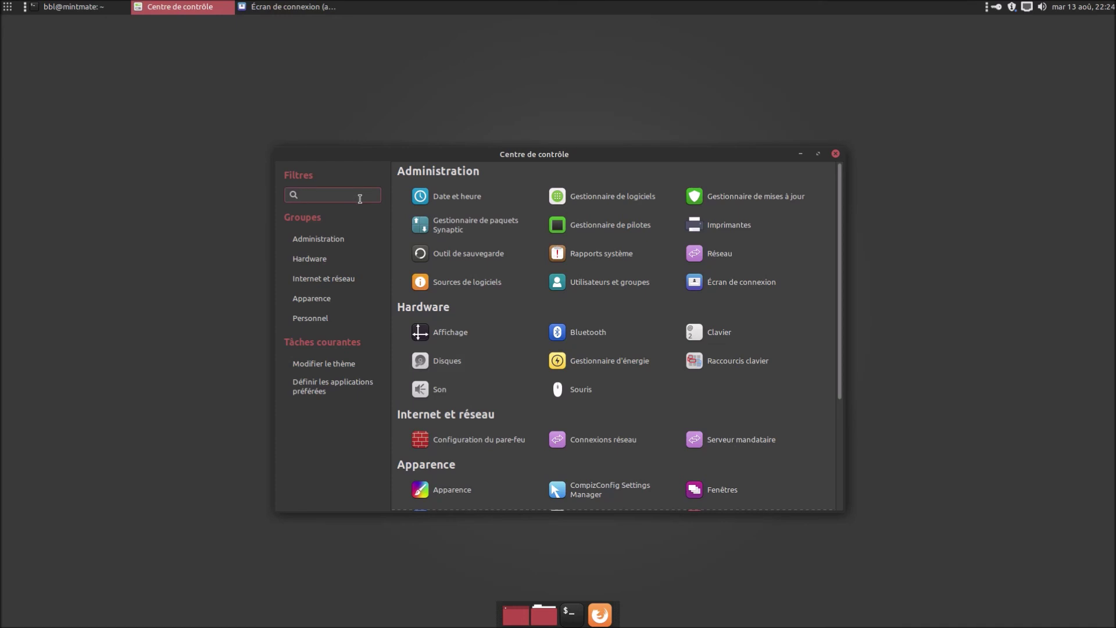
Return to the Écran de connexion settings and set the login screen's icon theme to Mint-Y-Red.
type("c")
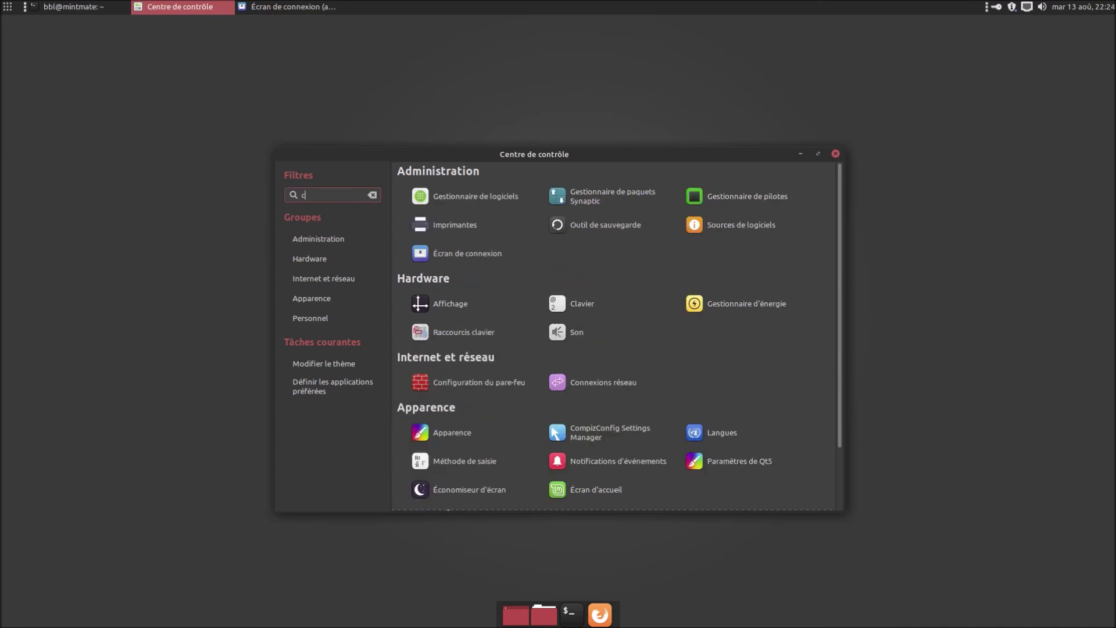
left_click(250, 6)
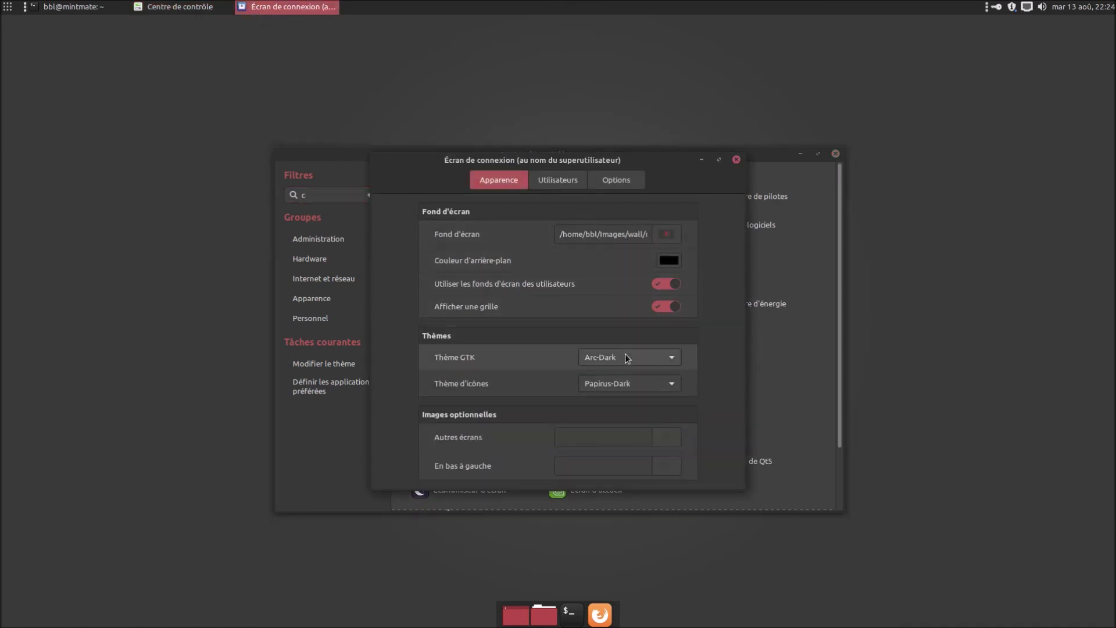
left_click(638, 385)
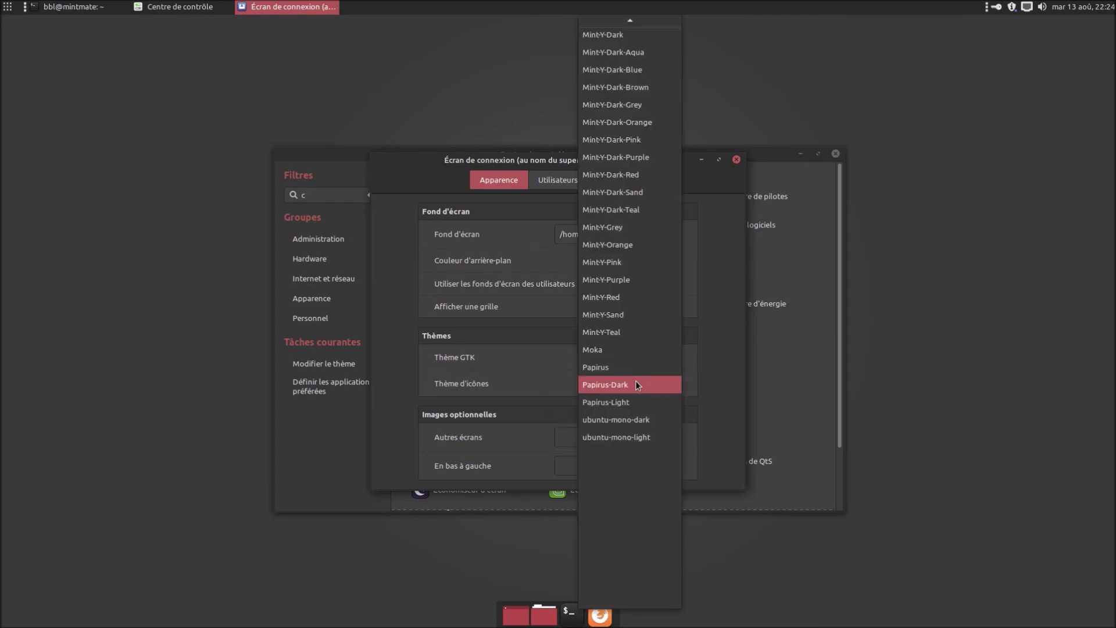
key("Escape")
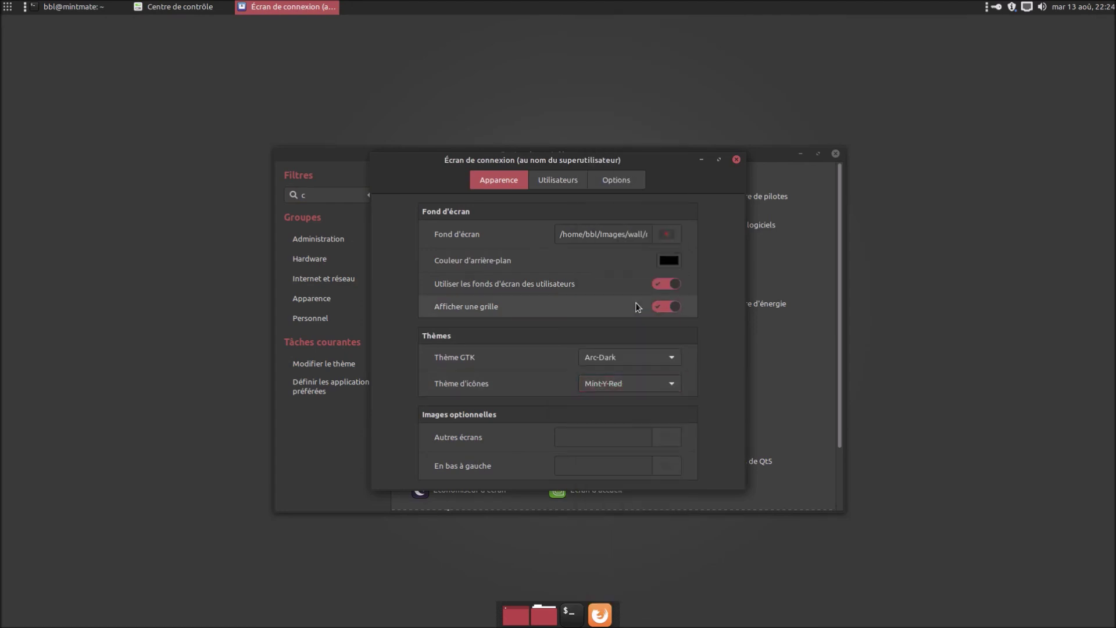
Set the login screen's GTK theme to Mint-Y-Dark-Red, and close the login screen settings and the Centre de contrôle.
left_click(638, 358)
scroll(652, 511, "down", 5)
scroll(651, 511, "down", 3)
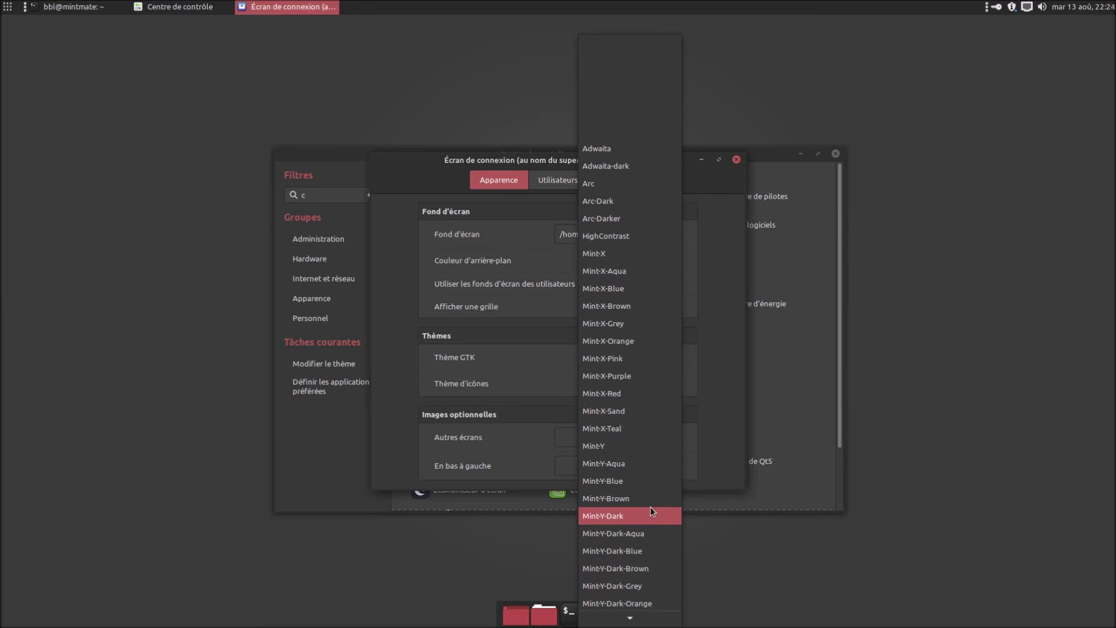
scroll(652, 518, "down", 1)
scroll(652, 518, "down", 3)
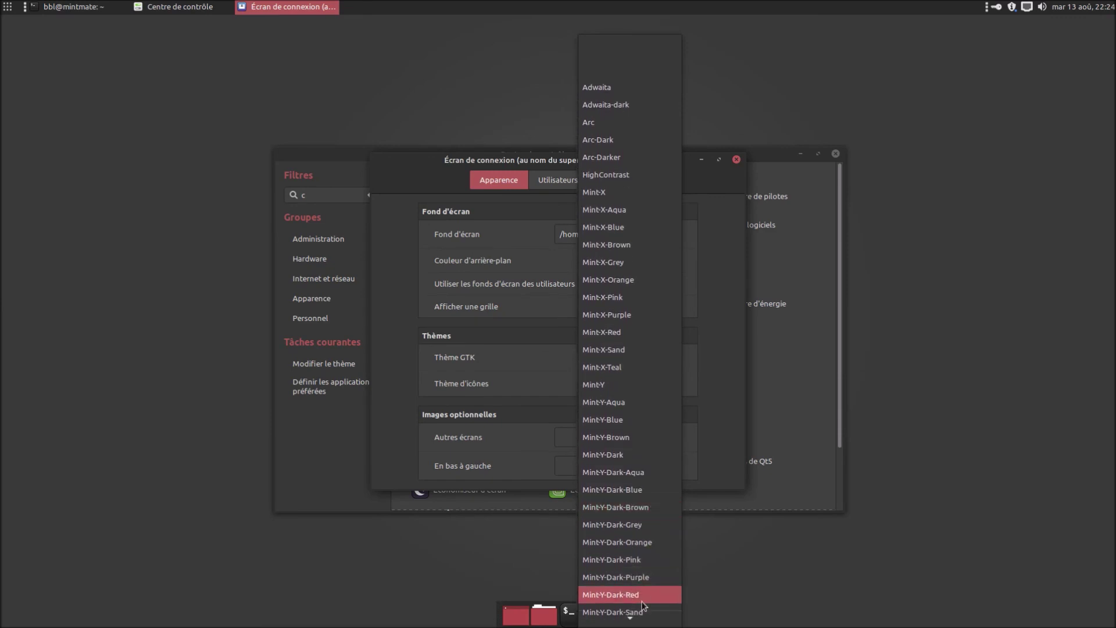
left_click(642, 601)
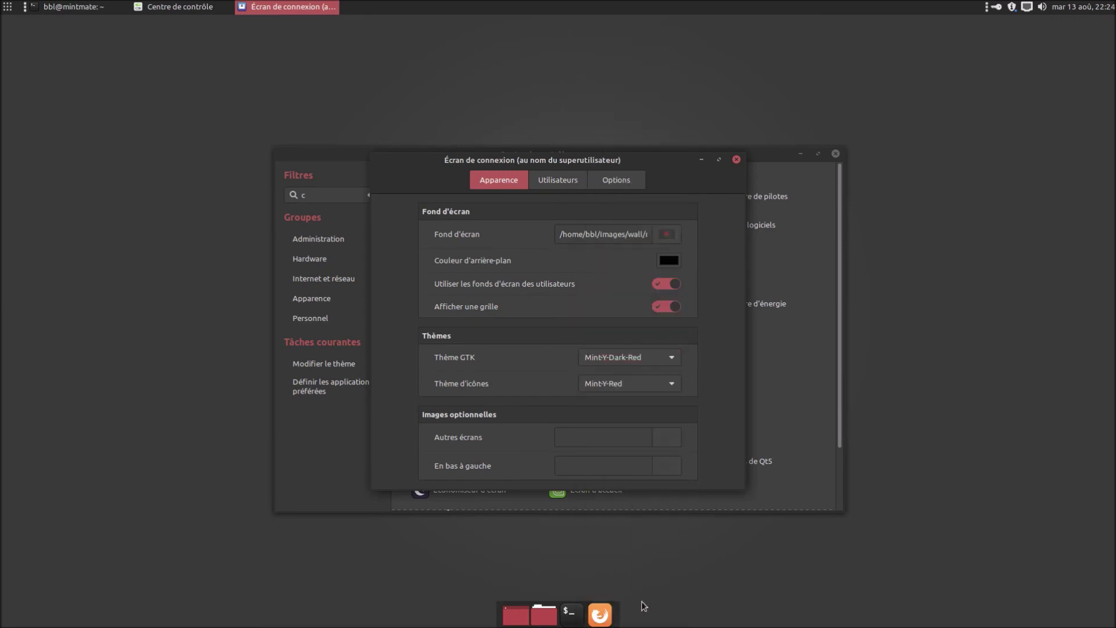
left_click(738, 160)
left_click_drag(738, 159, 560, 138)
left_click(664, 129)
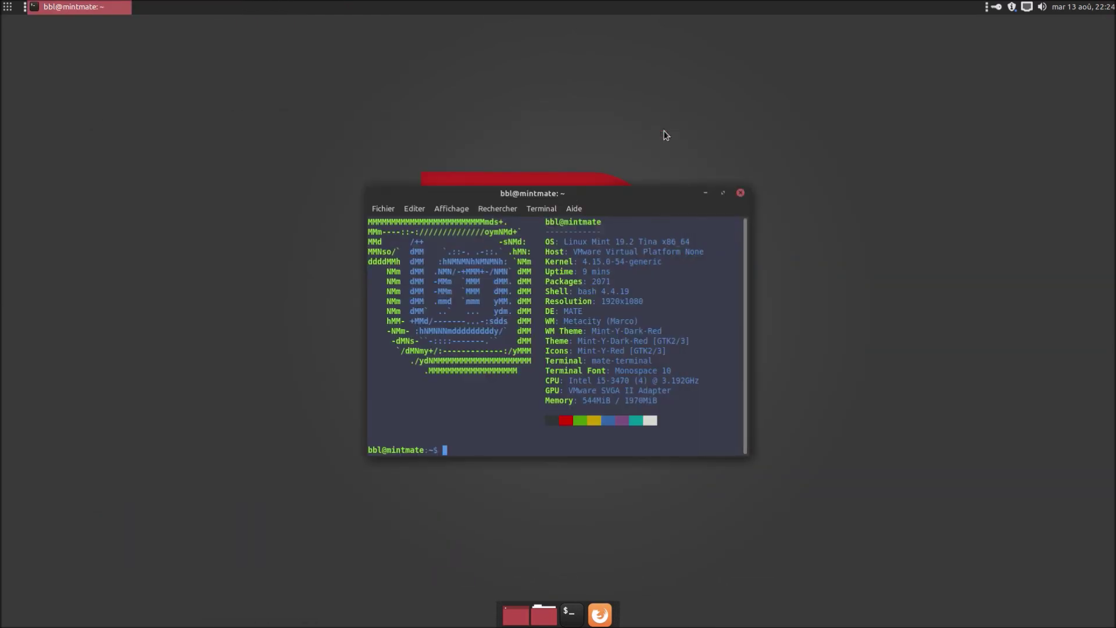
Open the terminal's current profile preferences at the colour settings, and move the dialog clear of the terminal.
left_click(423, 208)
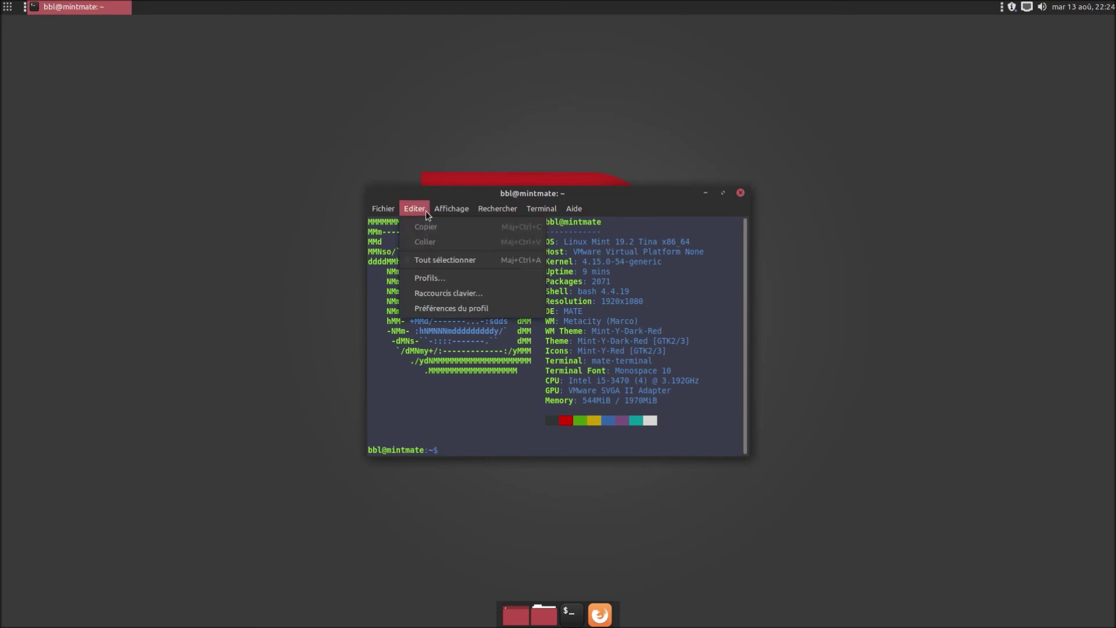
left_click(430, 278)
left_click(656, 412)
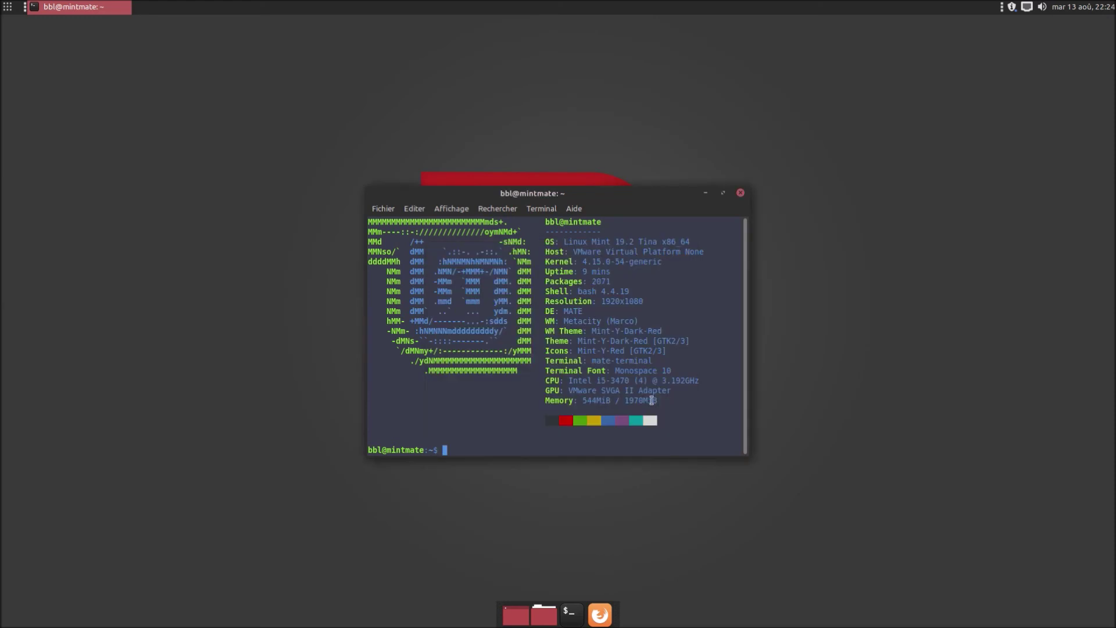
left_click(416, 215)
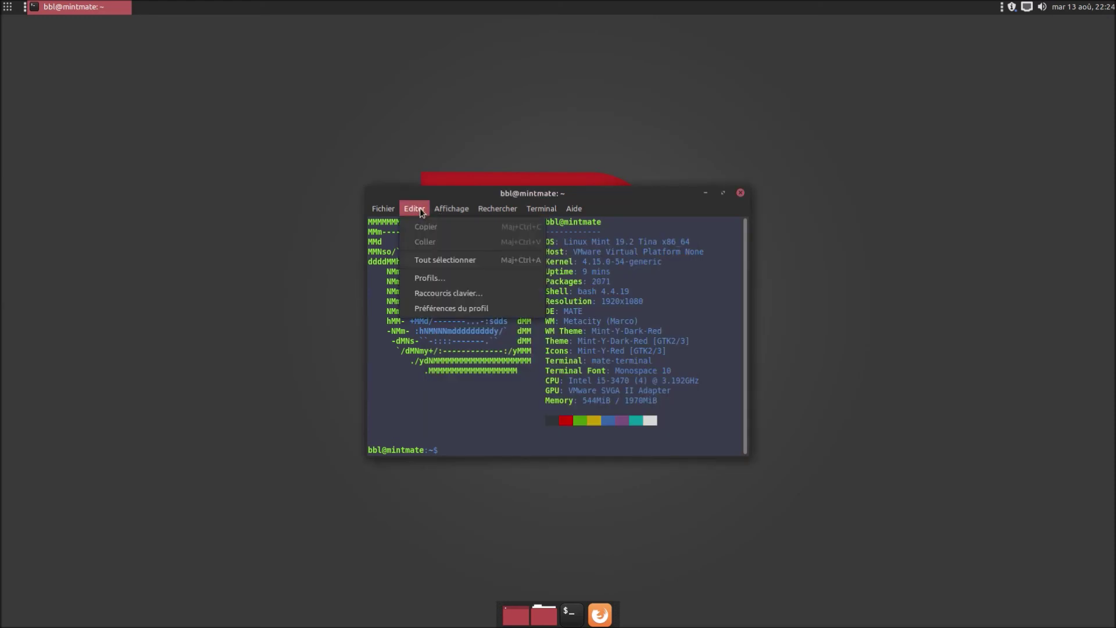
left_click(431, 305)
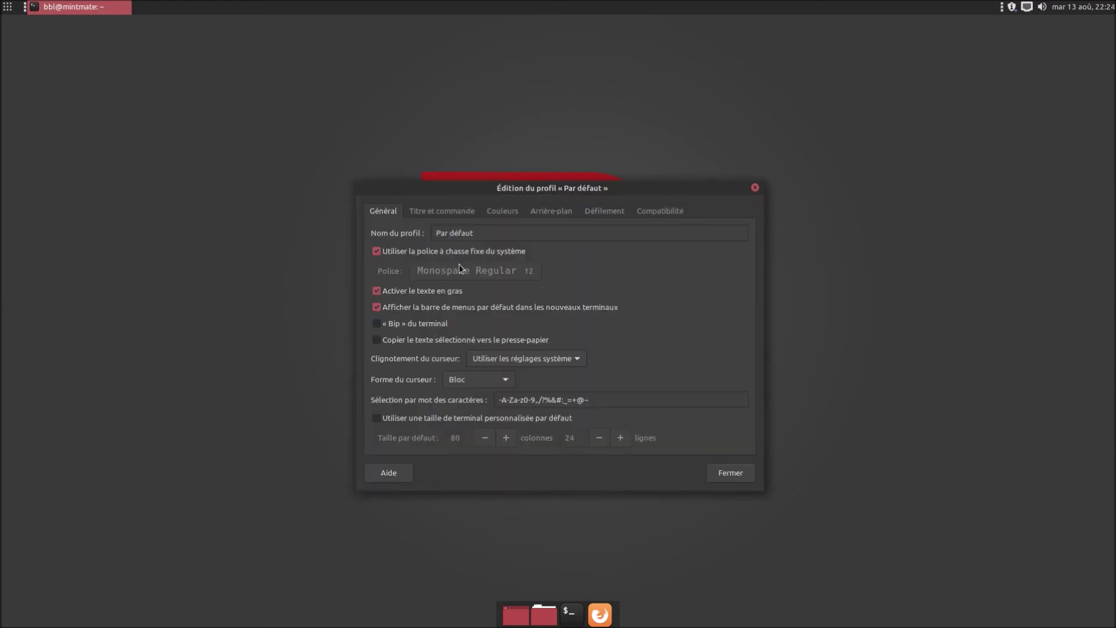
left_click(499, 212)
left_click_drag(512, 194, 208, 87)
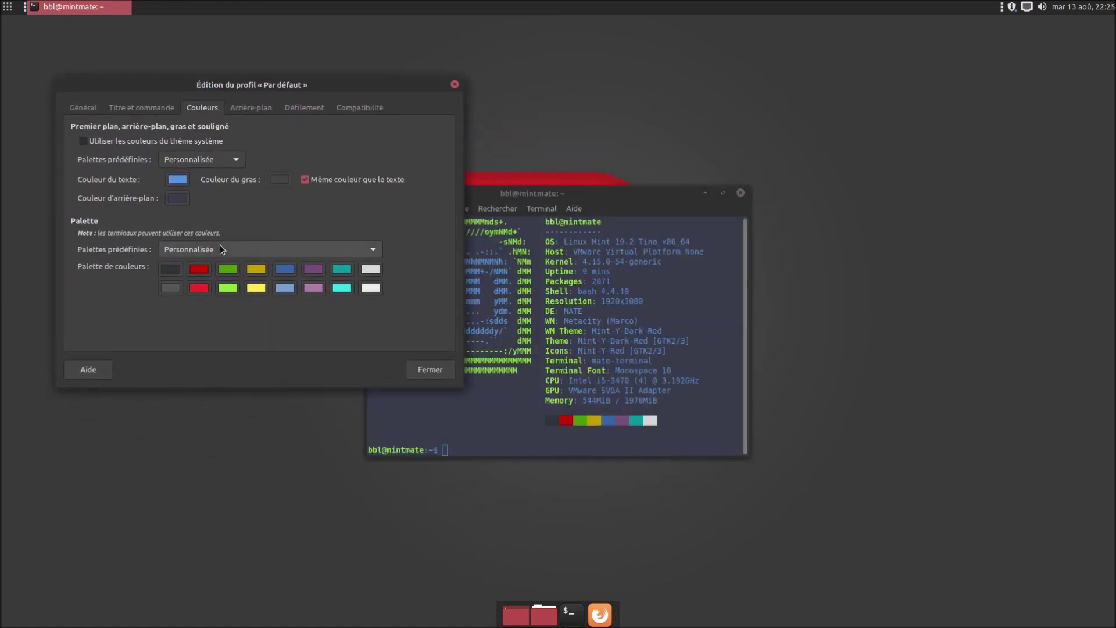
Set the terminal profile's text colour to the medium red swatch.
left_click(201, 269)
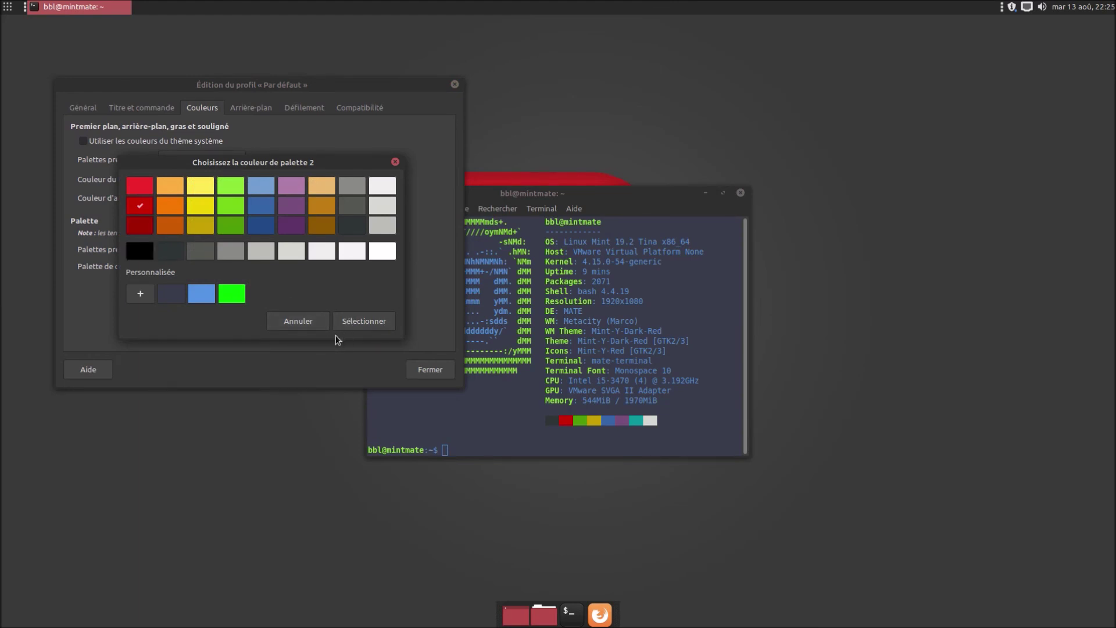
left_click(299, 324)
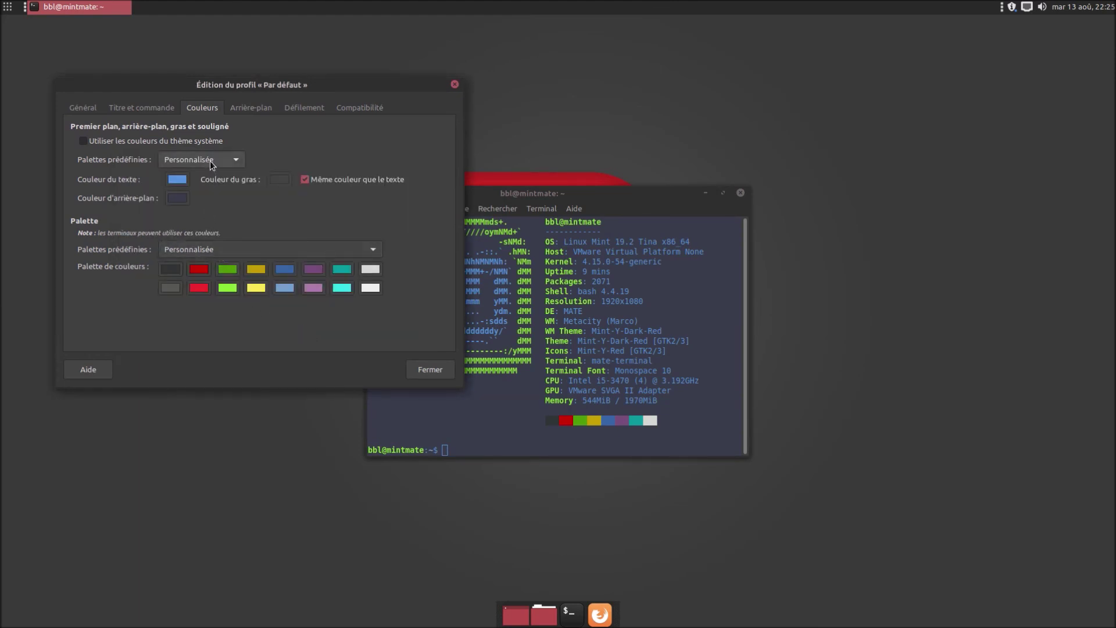
left_click(178, 180)
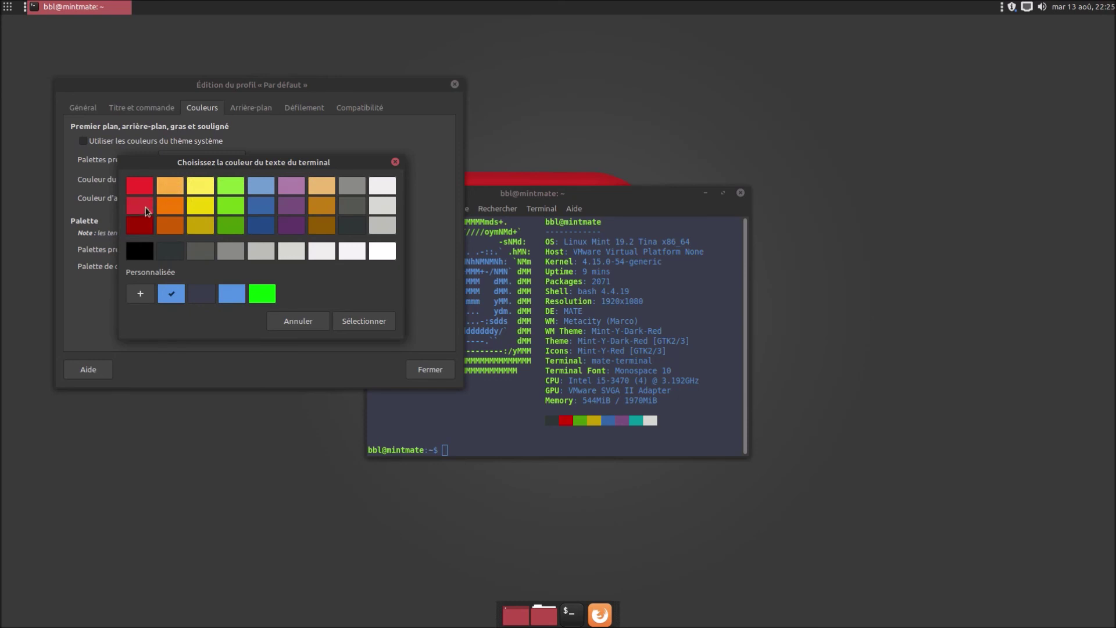
left_click(382, 327)
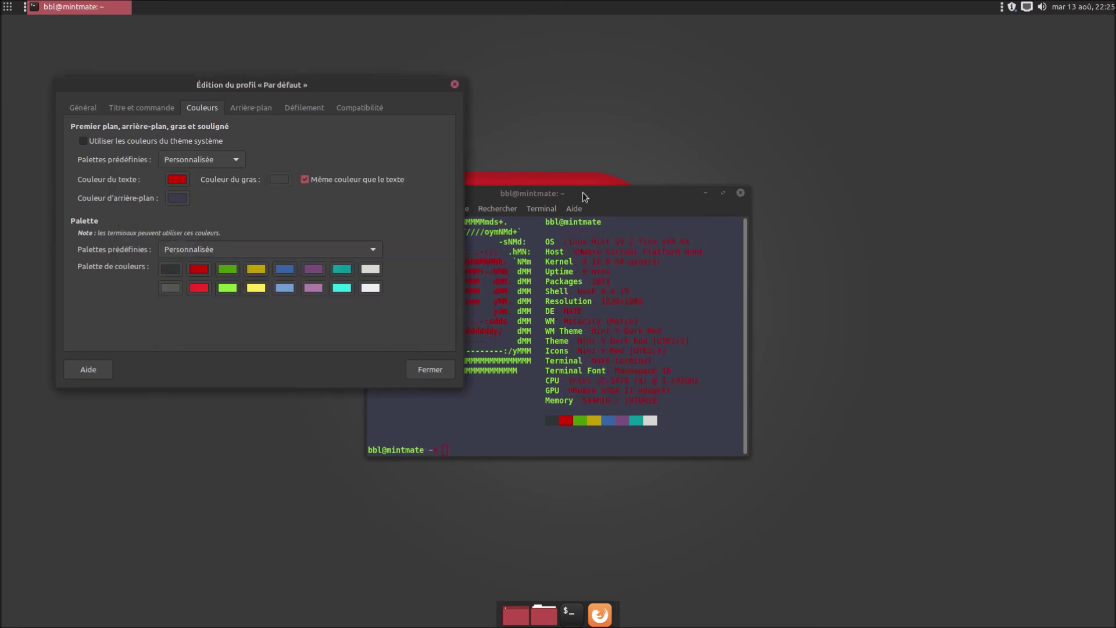
Place the terminal and profile windows side by side, and set the terminal's background colour to a dark grey.
left_click_drag(583, 192, 781, 121)
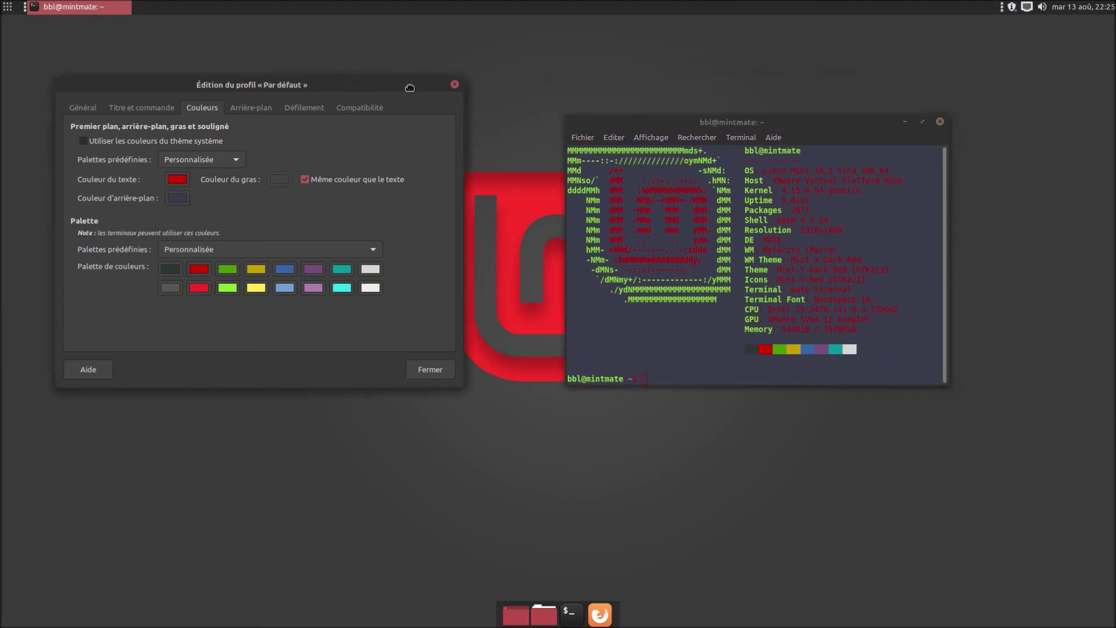
left_click_drag(410, 88, 373, 109)
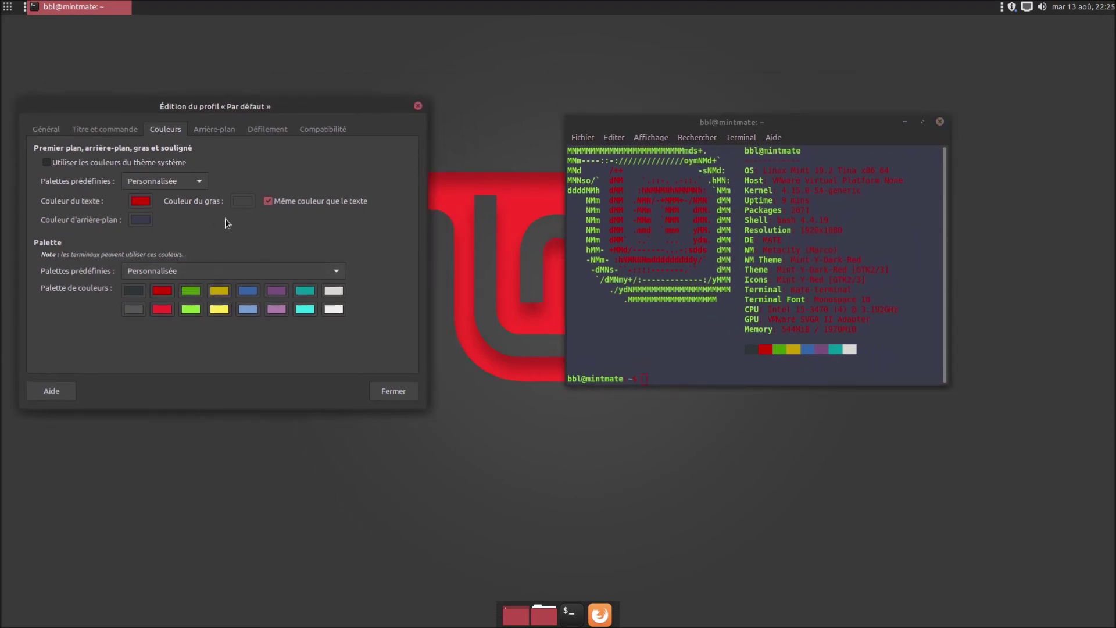
left_click(146, 222)
left_click(127, 279)
left_click(353, 344)
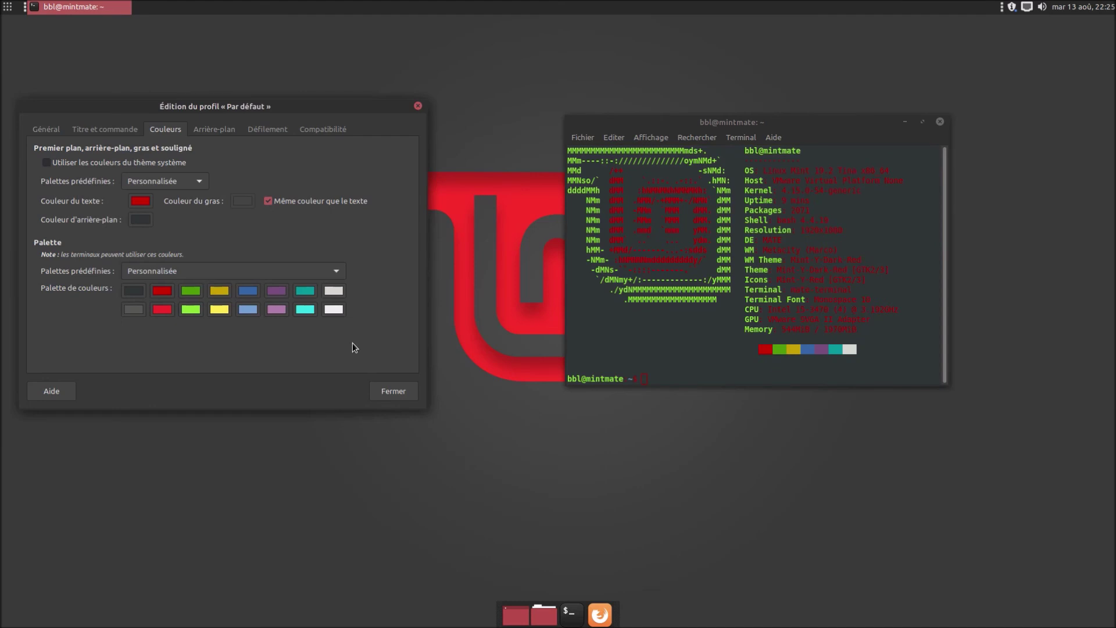
Launch GIMP and sample the dark grey of its empty canvas in the foreground colour editor.
left_click(8, 8)
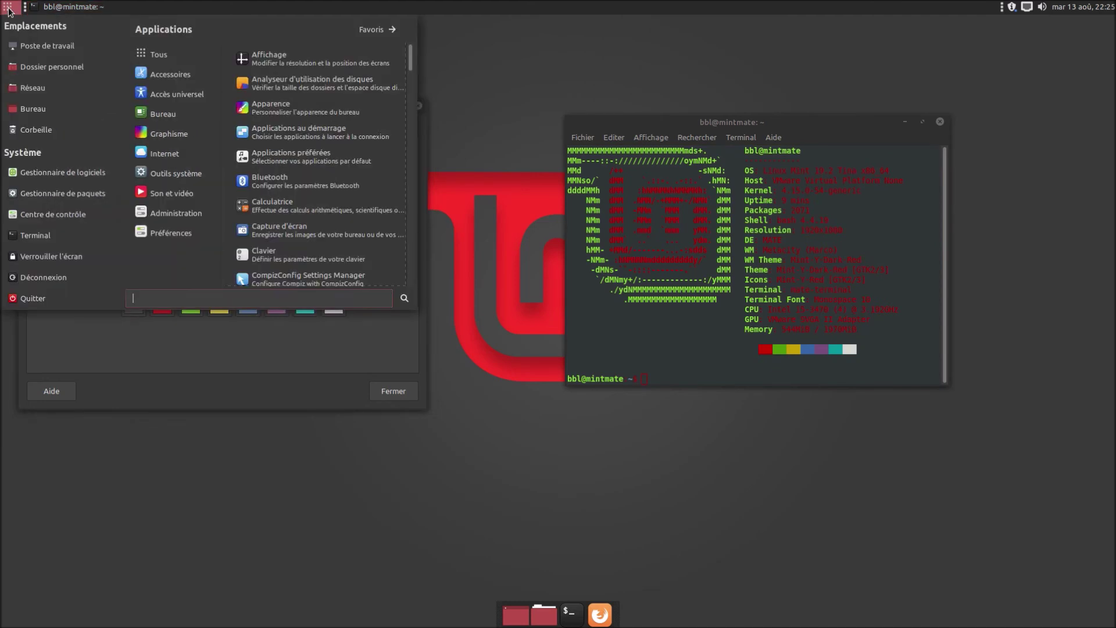
type("gimp")
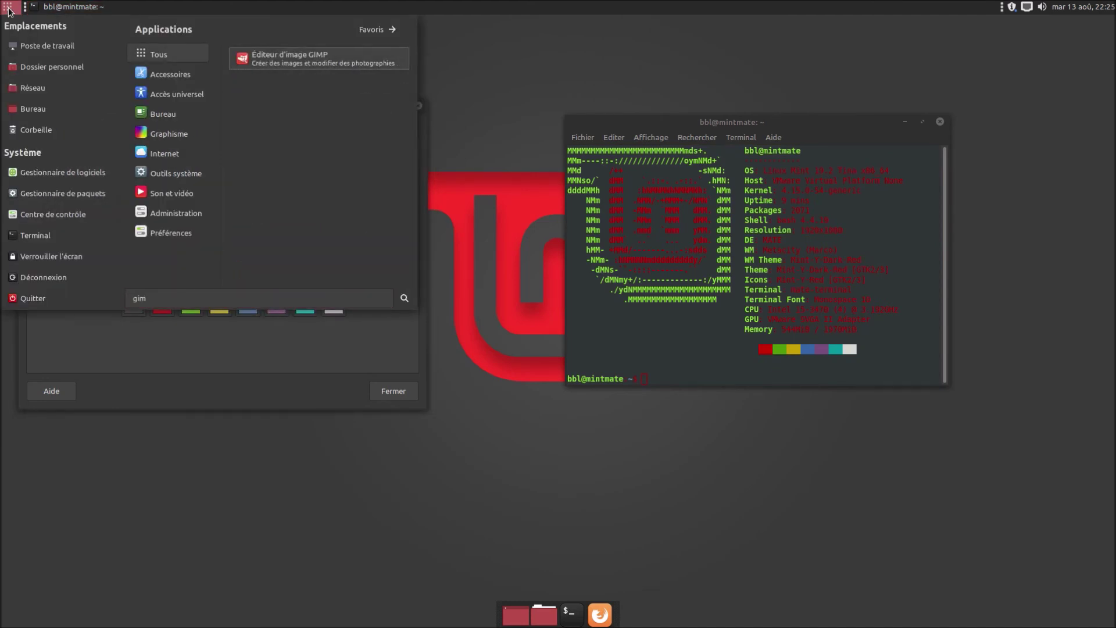
key("Return")
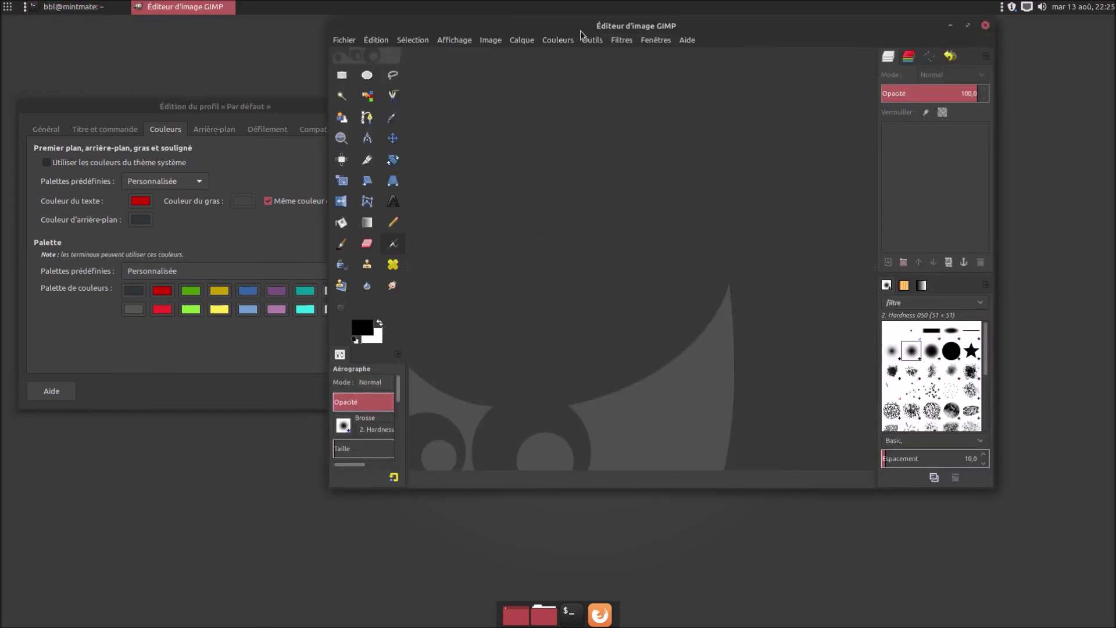
left_click(365, 328)
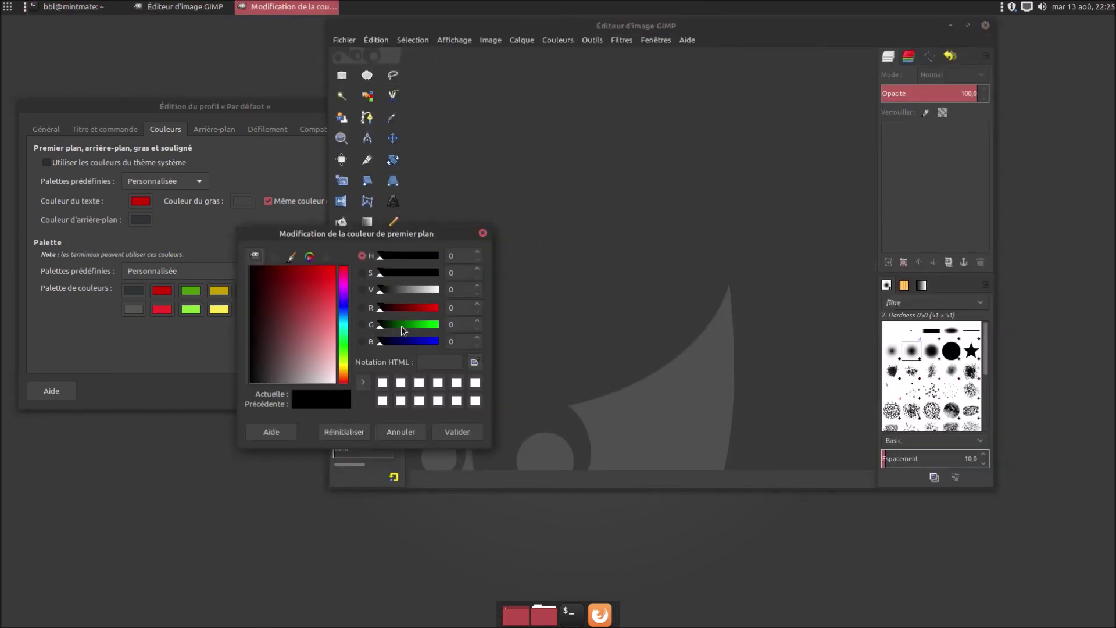
left_click(474, 362)
left_click(573, 253)
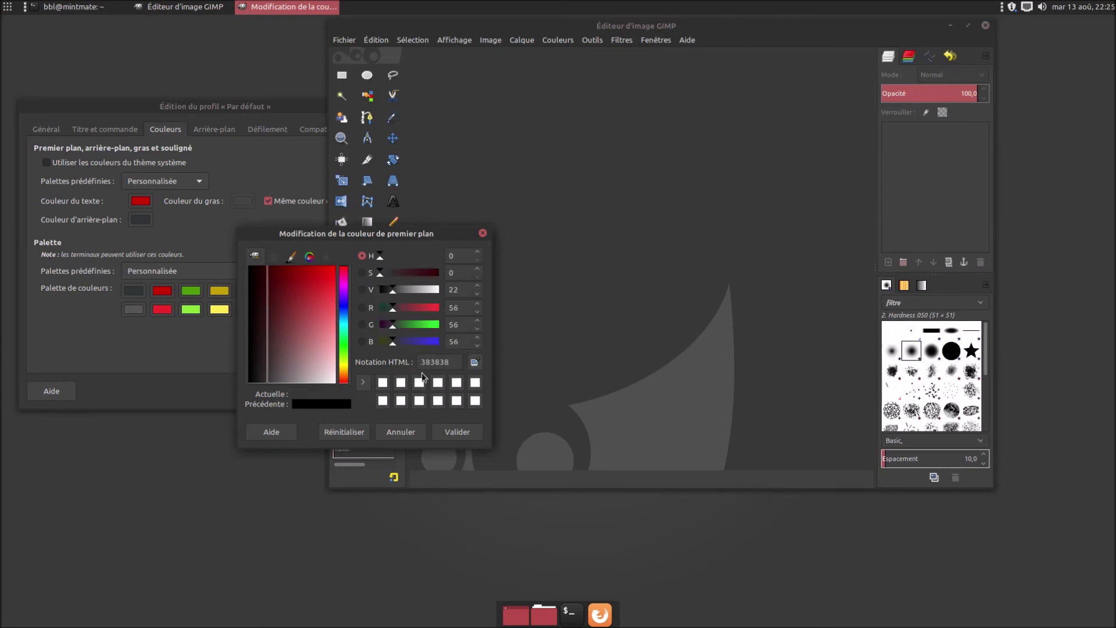
Copy the sampled grey's HTML code 383838, cancel the foreground colour change and close GIMP.
left_click(406, 363)
right_click(430, 361)
left_click(445, 382)
left_click(413, 434)
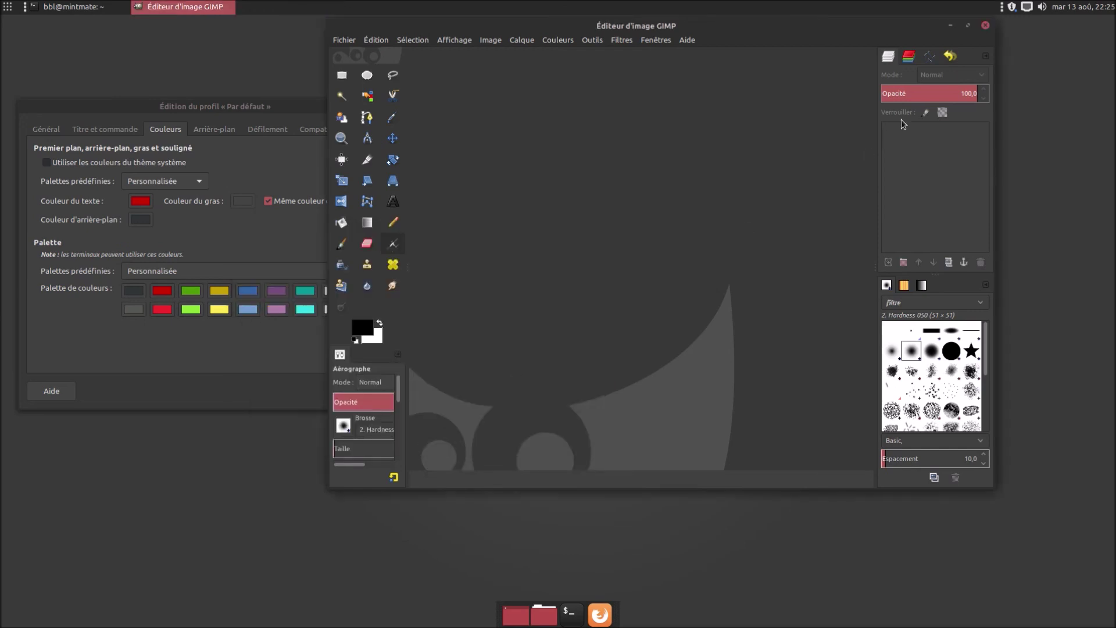
left_click(987, 27)
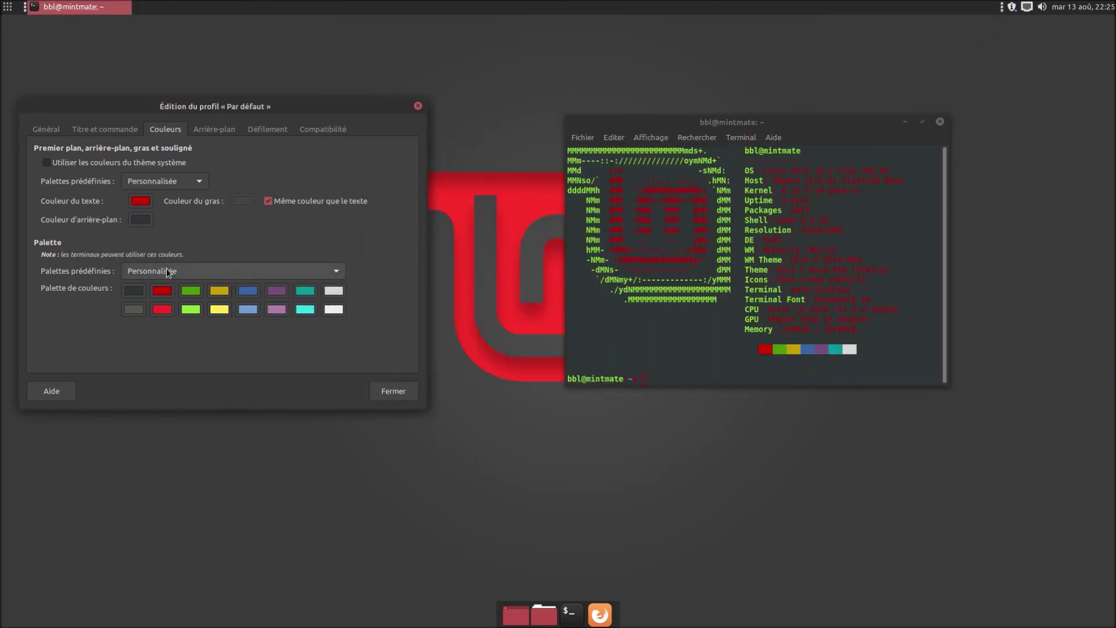
Open the custom colour editor for the terminal's background and copy the digits of its hex code.
left_click(145, 223)
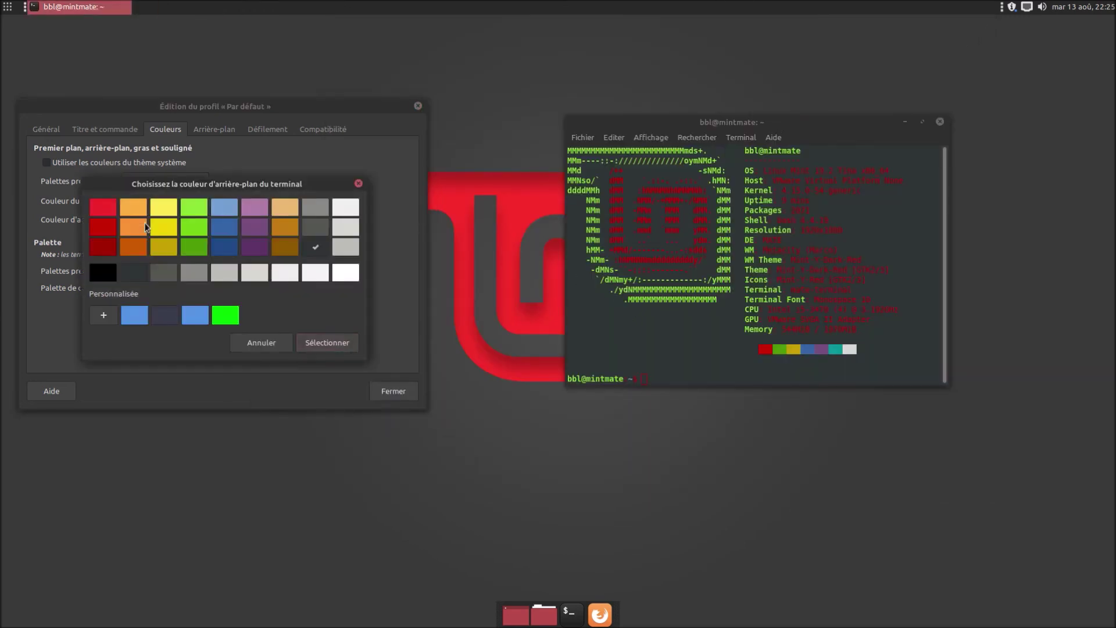
left_click(106, 316)
left_click_drag(236, 209, 194, 206)
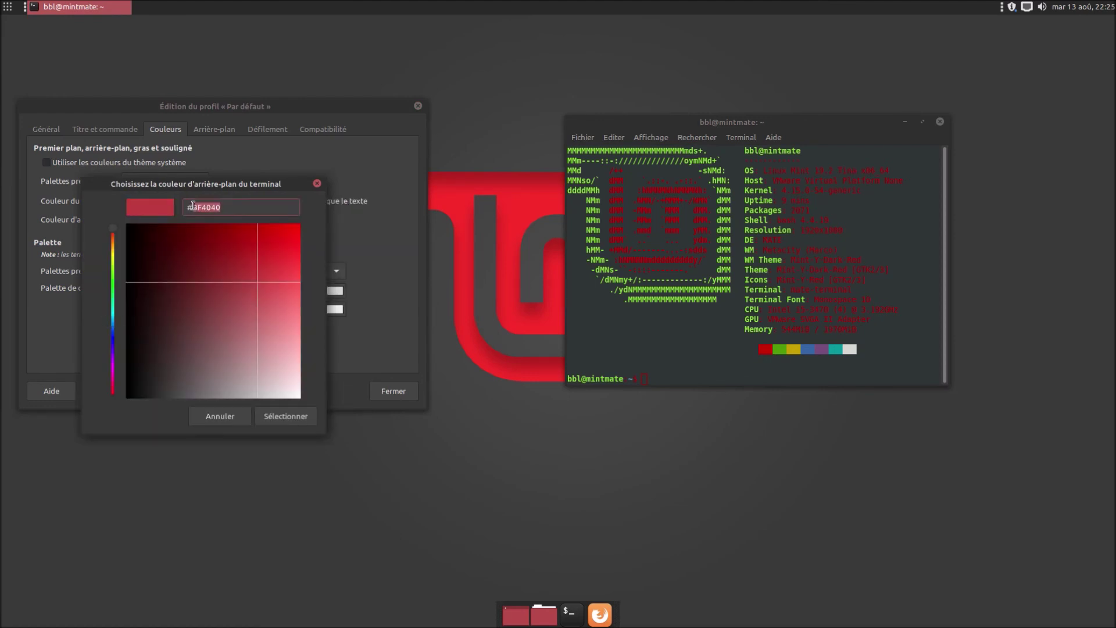
right_click(199, 208)
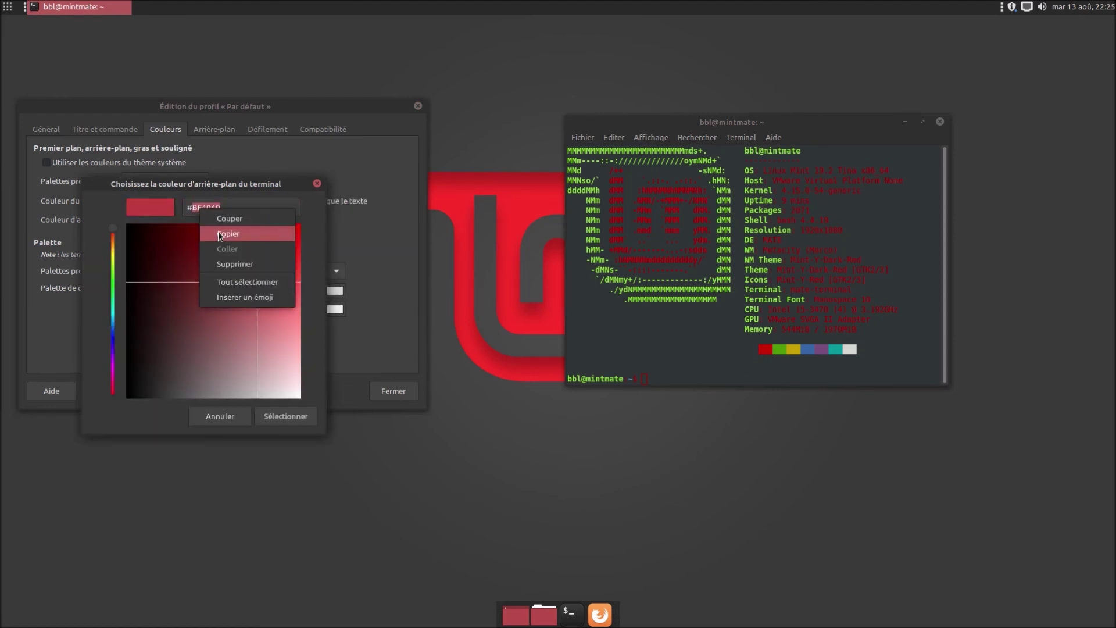
left_click(228, 233)
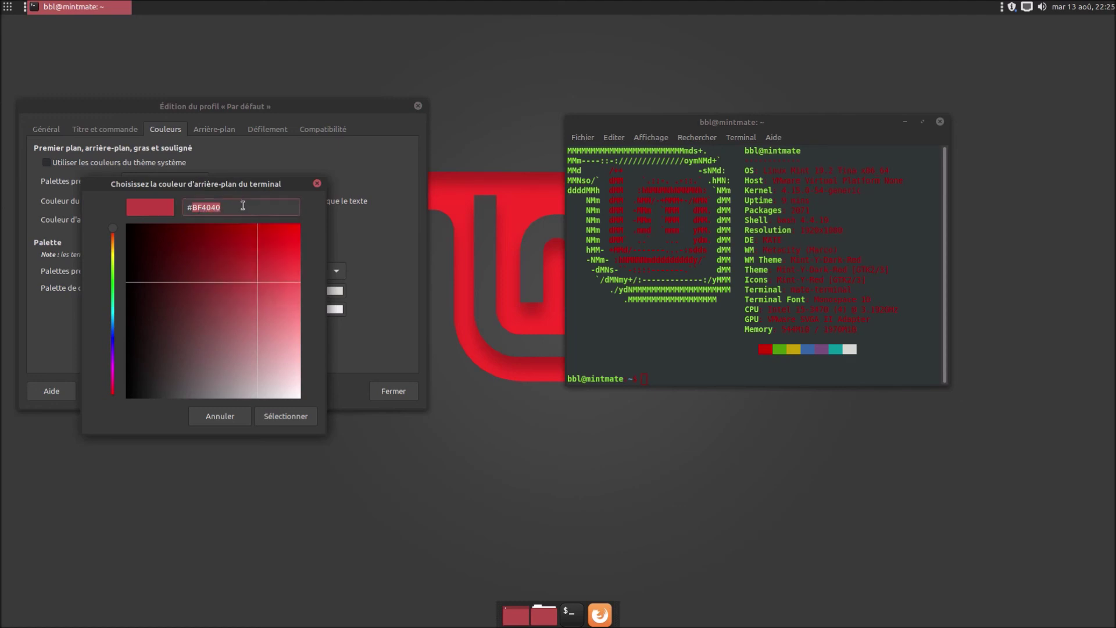
Relaunch GIMP, sample the dark grey of its empty canvas as the foreground colour, and copy its HTML code 383838.
left_click(7, 8)
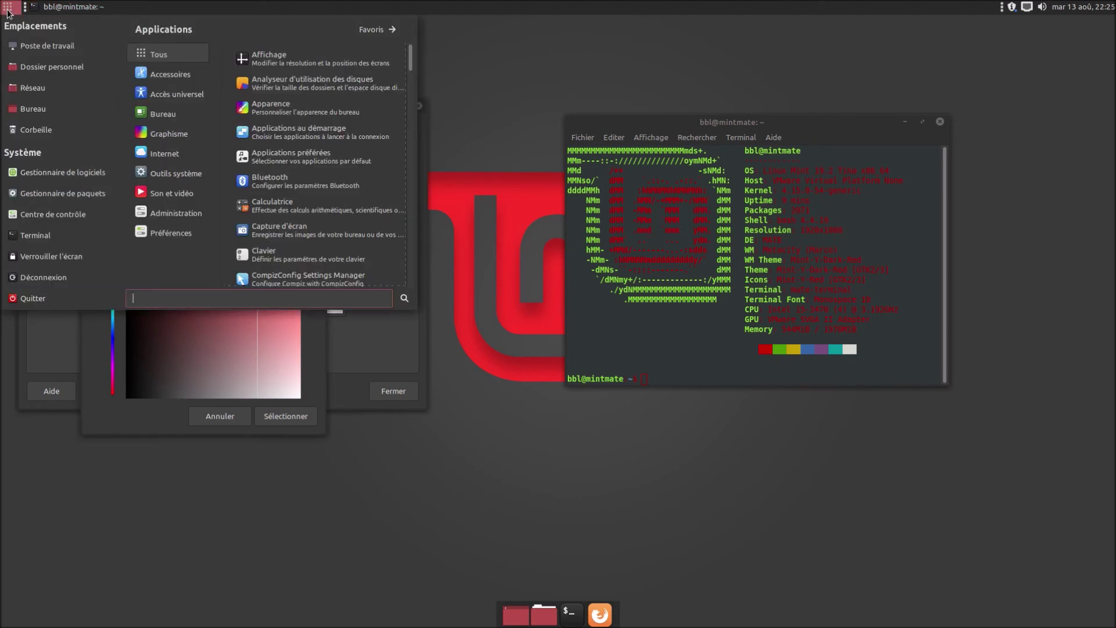
type("gimp")
key("Return")
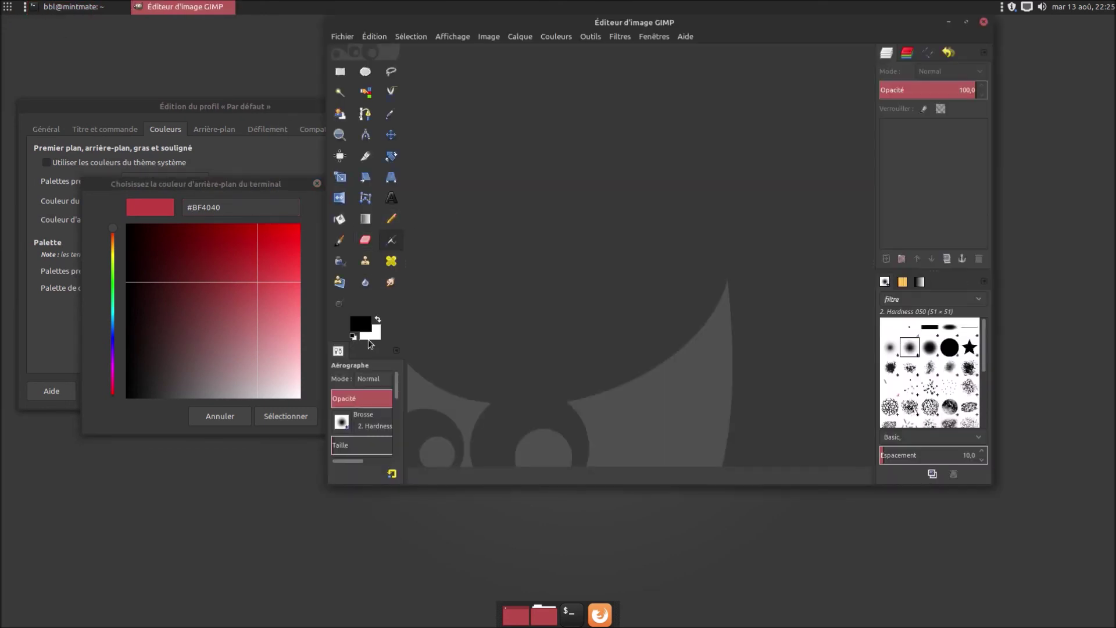
left_click(366, 327)
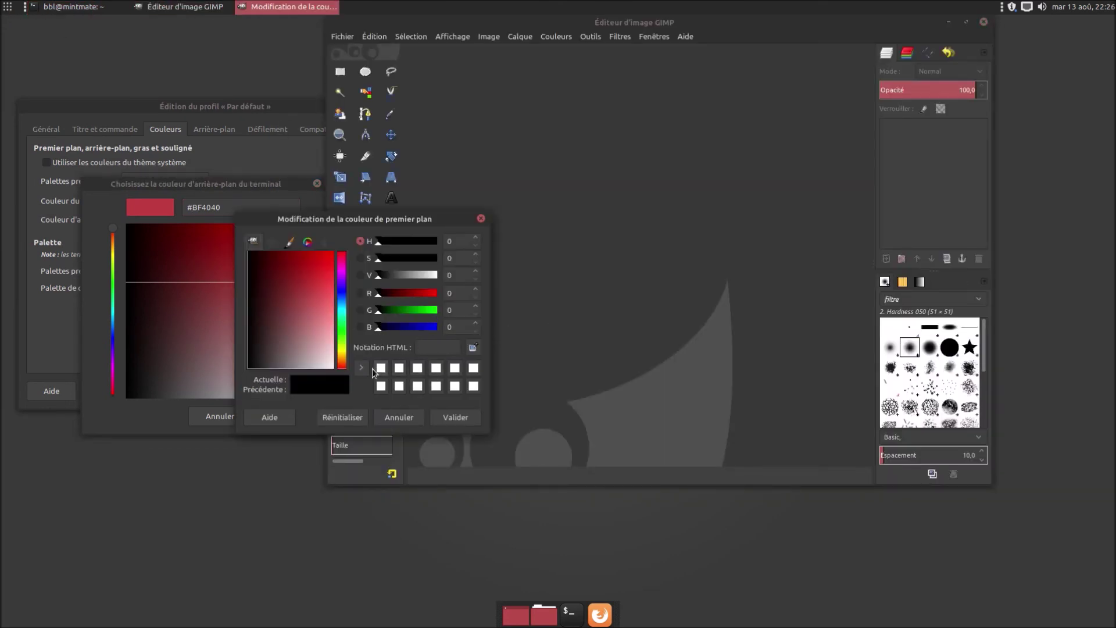
left_click(472, 347)
left_click(637, 204)
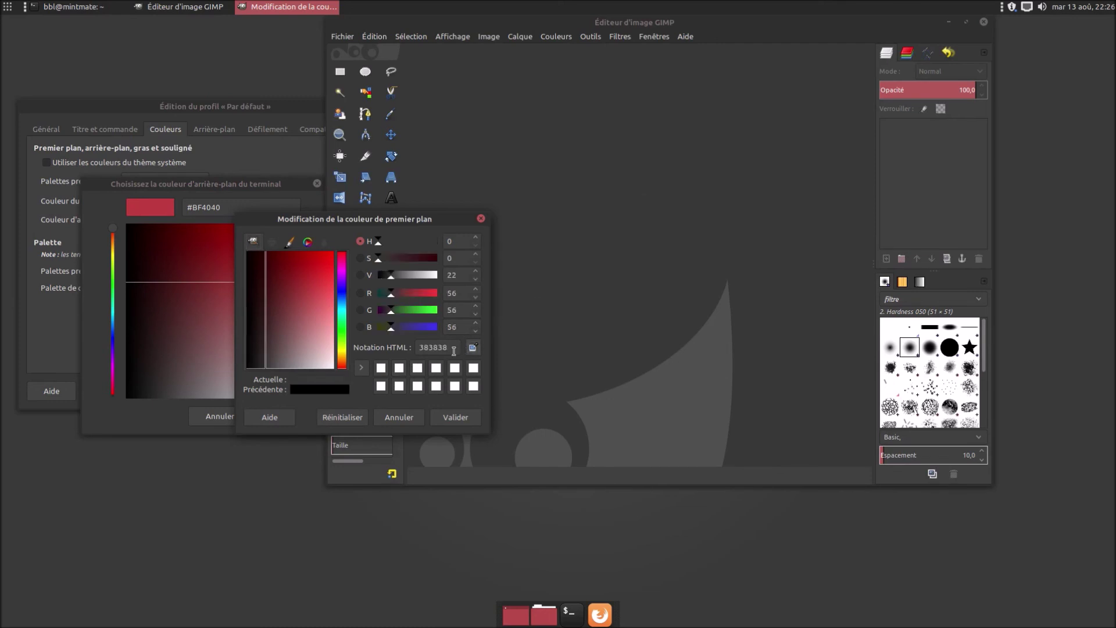
double_click(436, 347)
right_click(436, 347)
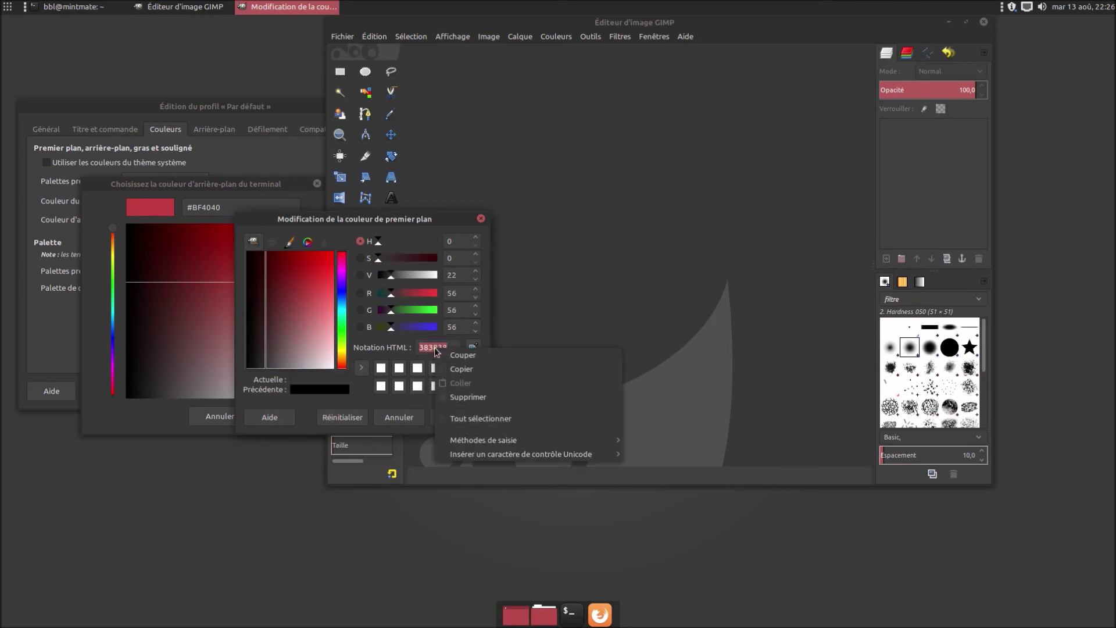
left_click(451, 370)
Return to the terminal's background colour editor and select the digits of its hex code for replacement.
left_click(189, 187)
left_click_drag(222, 208, 195, 208)
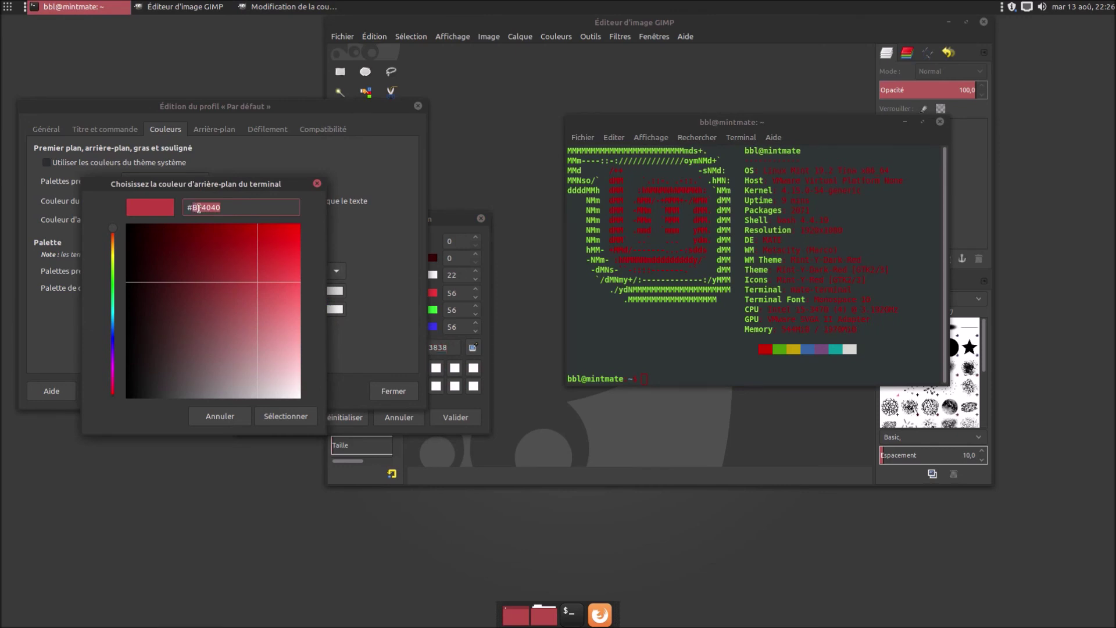